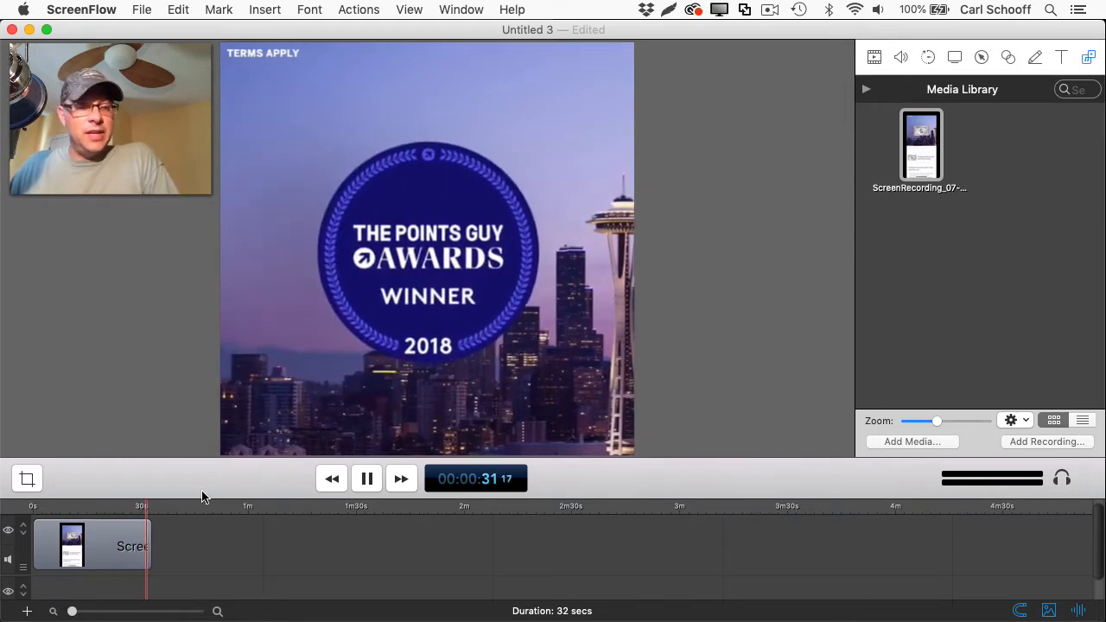
Step: Replay the screen recording from about 8 seconds to examine the glare animation on the ad's credit card
drag(149, 511, 62, 512)
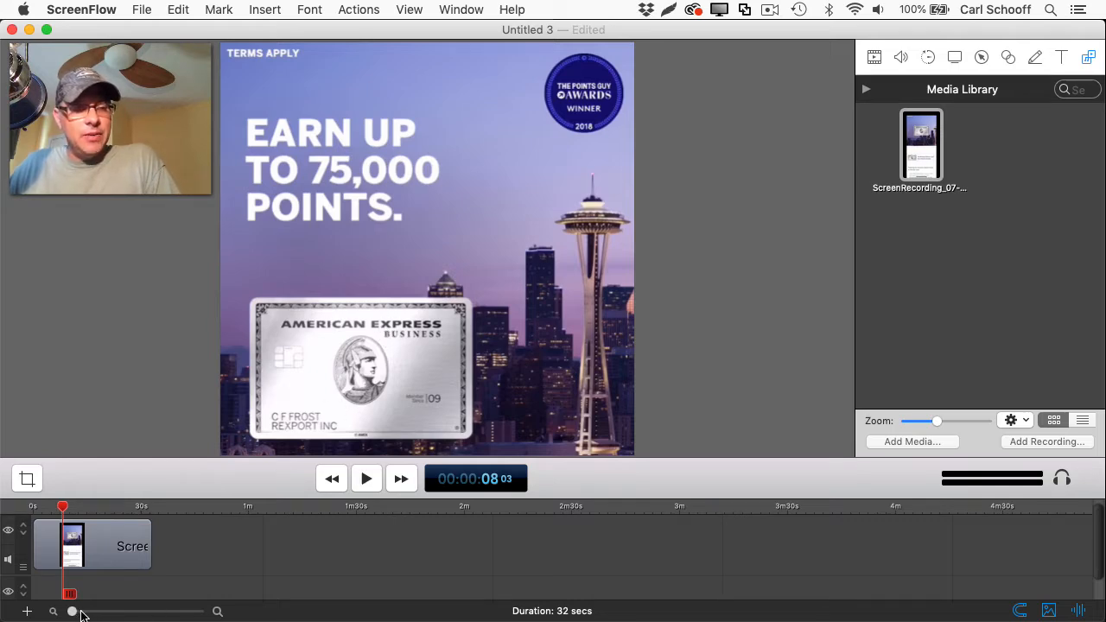
drag(75, 613, 95, 611)
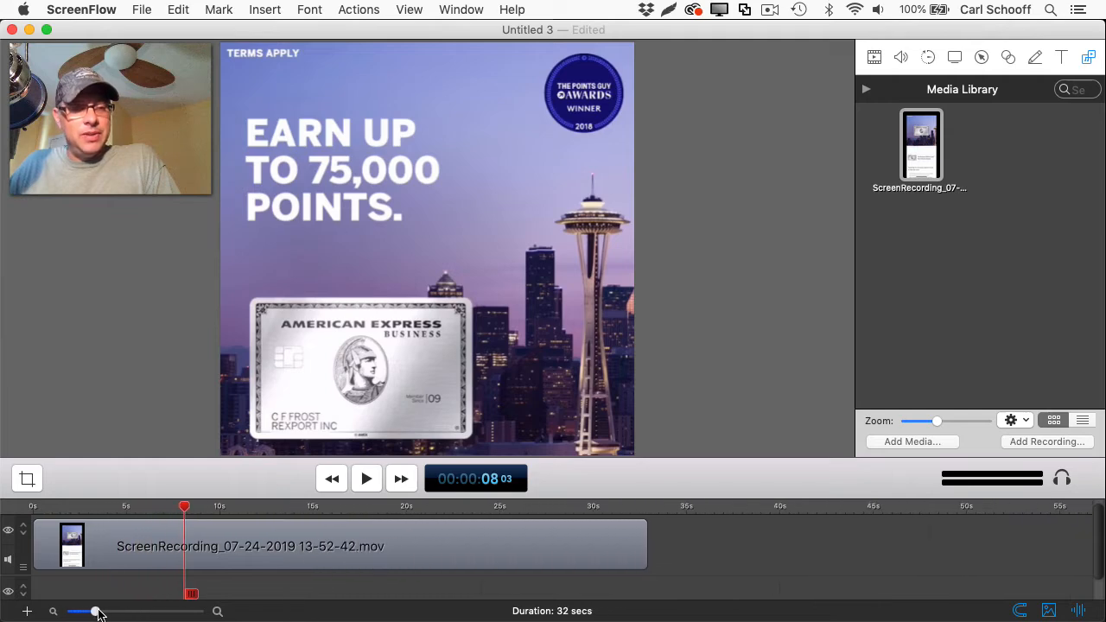
drag(184, 509, 180, 510)
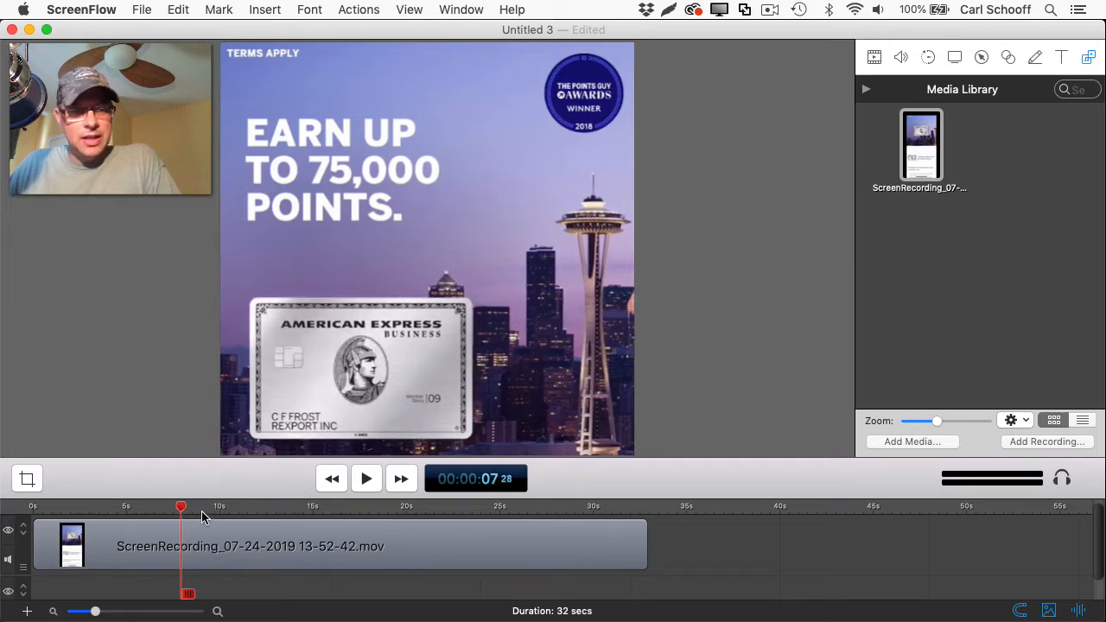
mouse_move(181, 510)
mouse_down()
mouse_move(200, 513)
mouse_move(180, 516)
mouse_up()
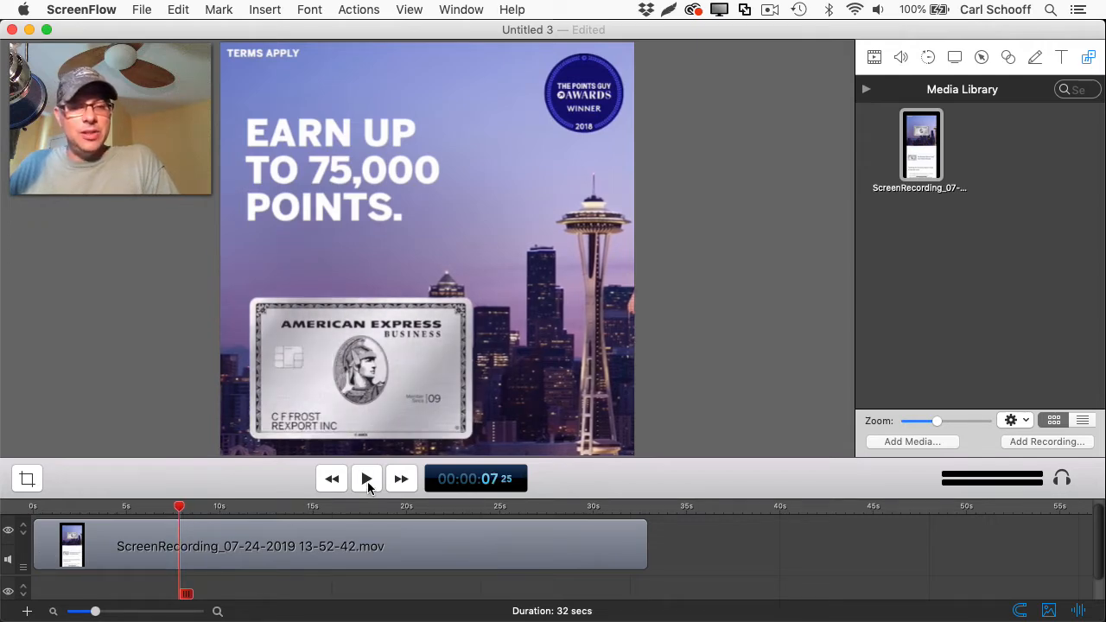
click(368, 478)
click(203, 509)
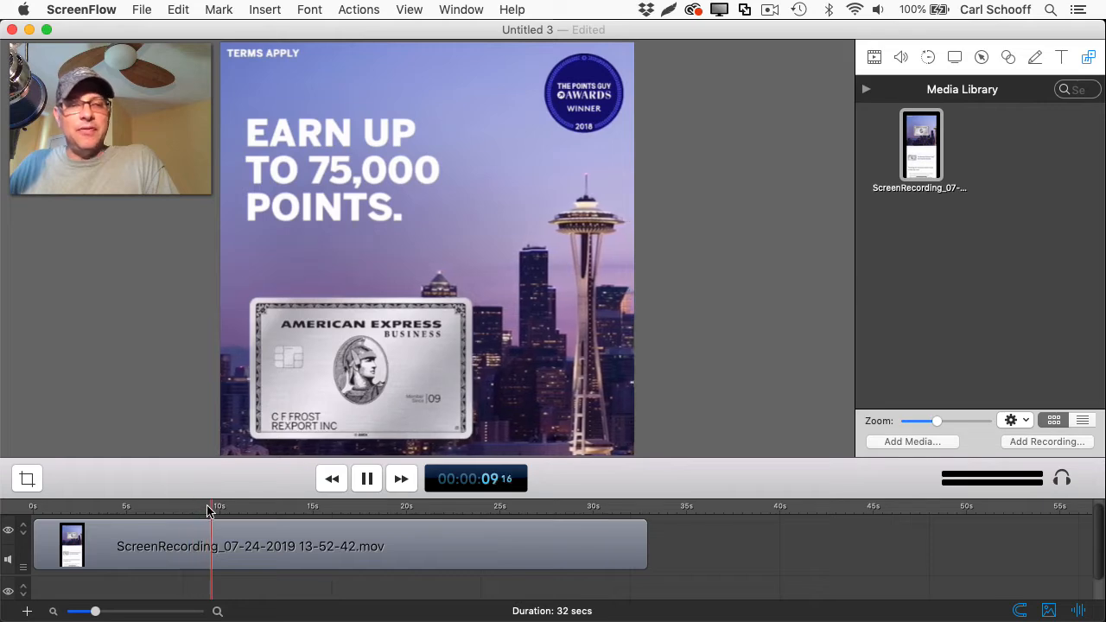
drag(203, 510, 180, 514)
key(space)
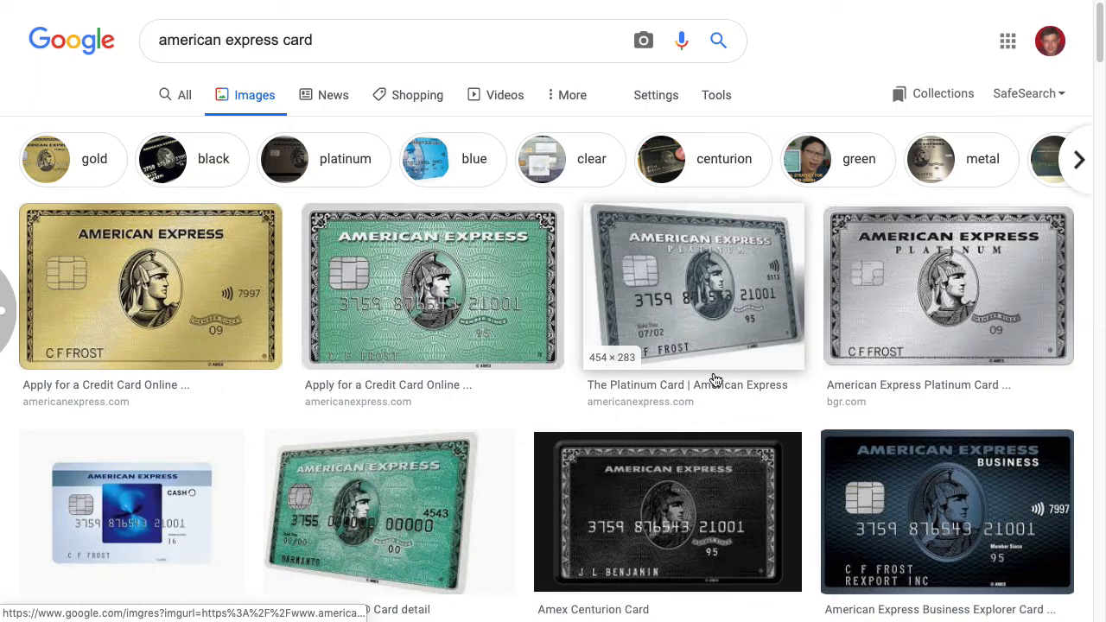
Step: Browse the Google Images results for an American Express card picture
scroll(808, 450, down, 10)
scroll(808, 450, up, 10)
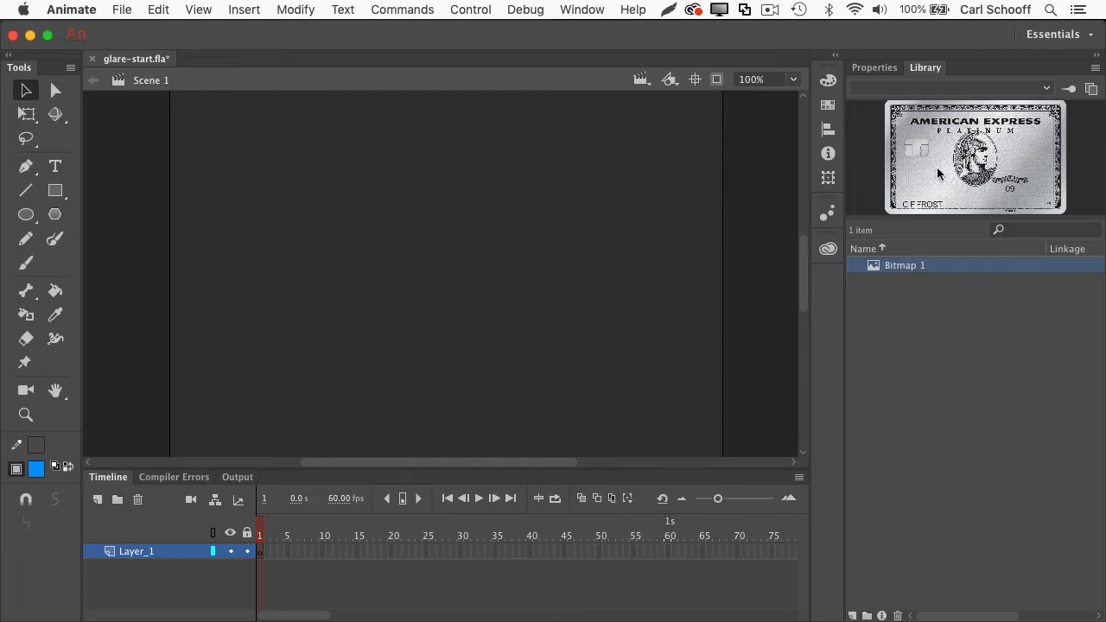
Step: In Animate, place Bitmap 1 on the stage and convert it to a movie clip symbol named card
drag(937, 173, 458, 292)
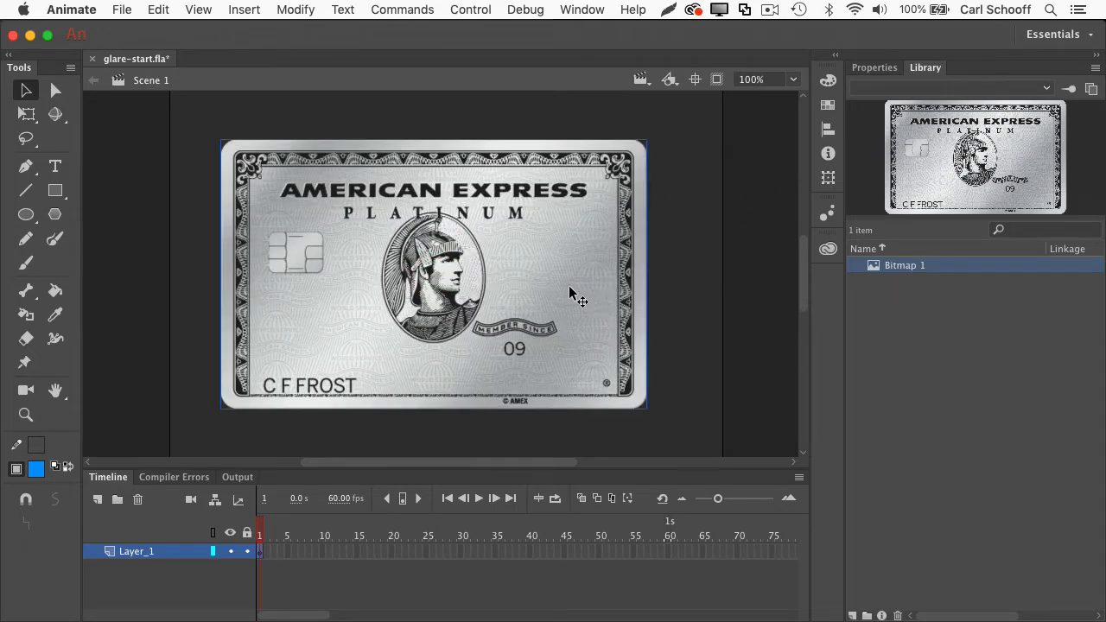
key(F8)
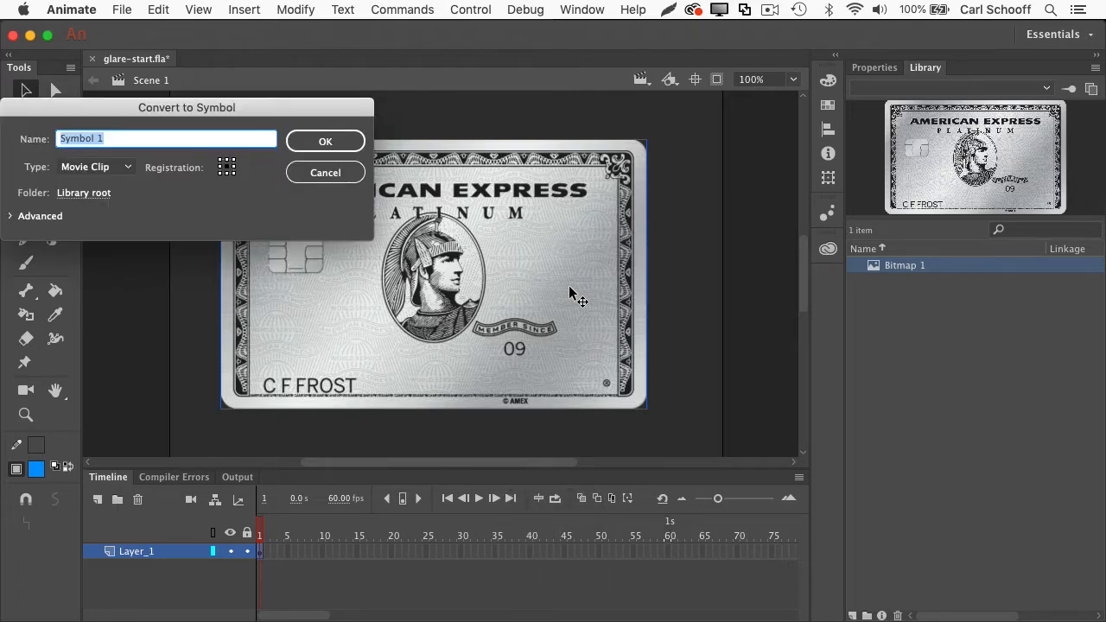
text(card)
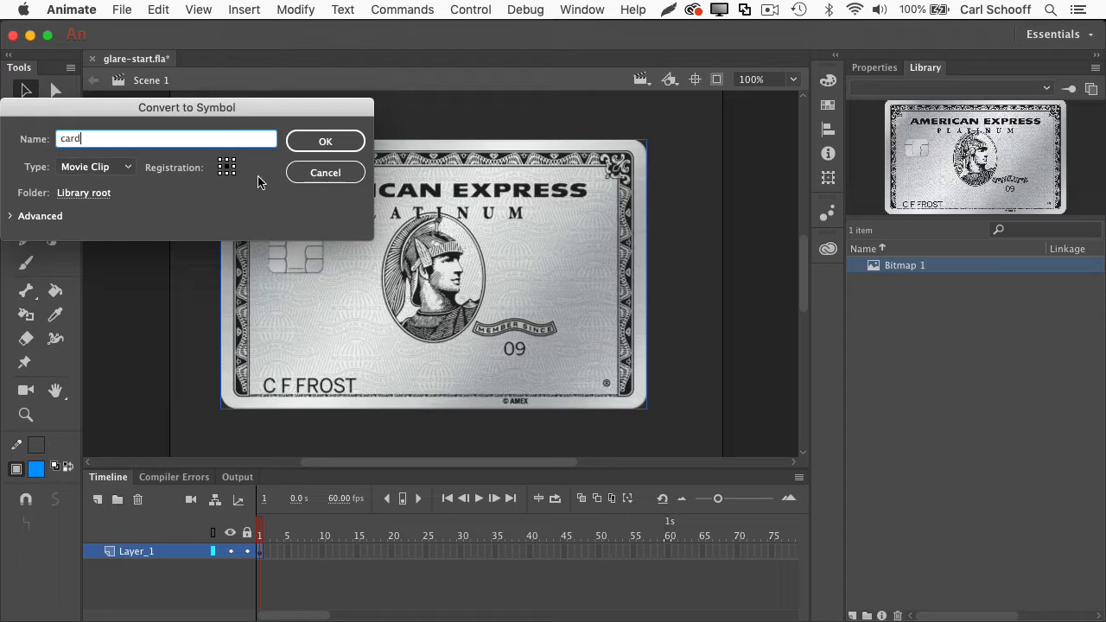
click(328, 149)
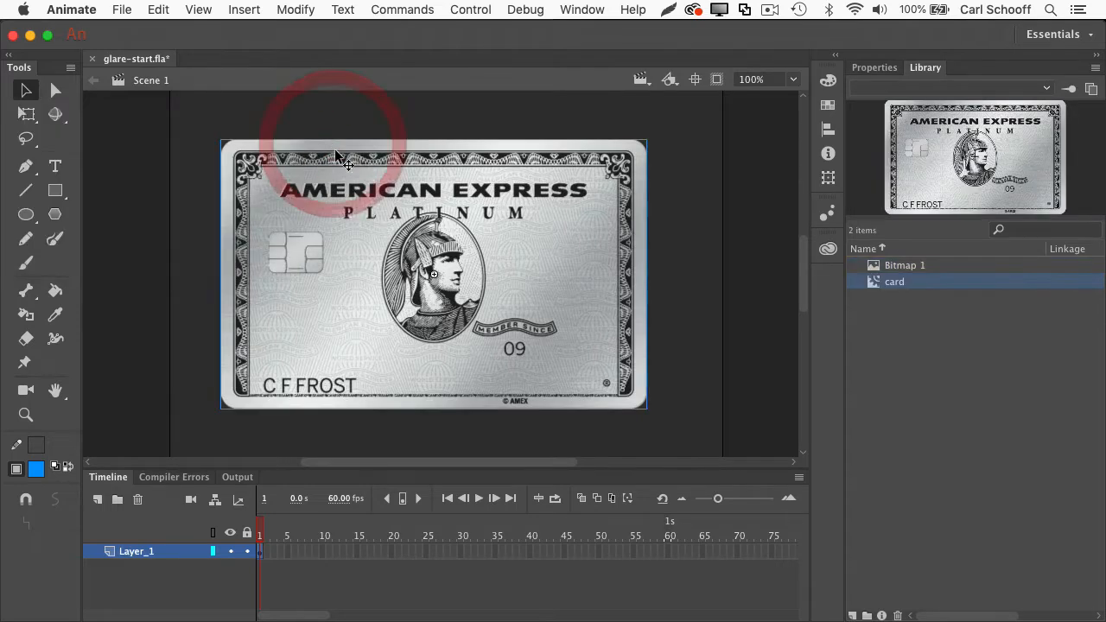
click(875, 67)
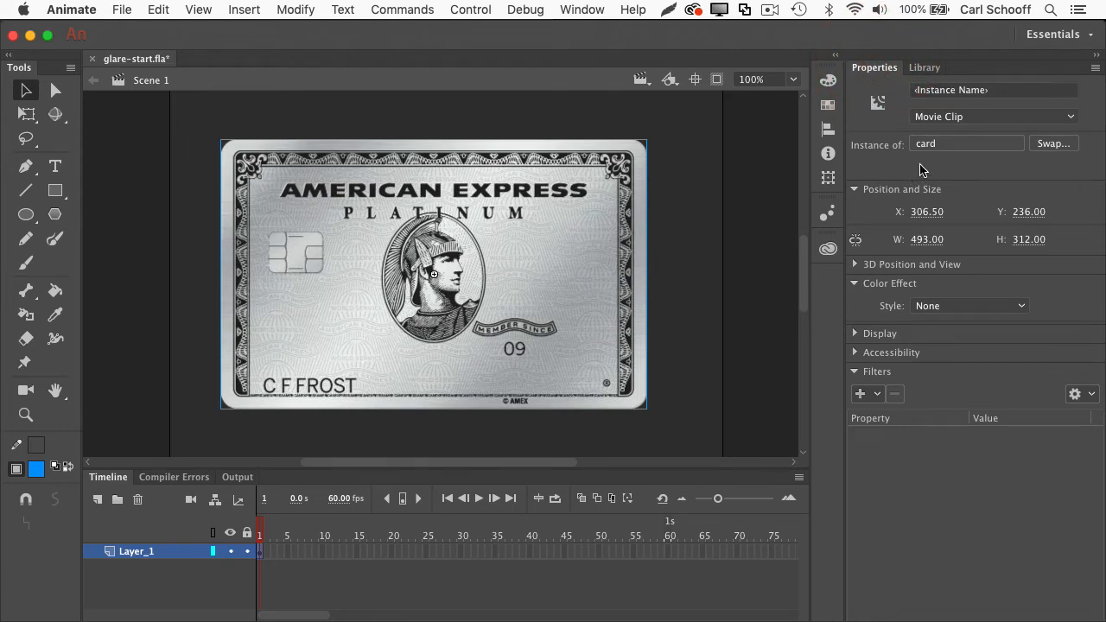
Step: Open the card symbol for editing and rename its bitmap layer as card
double_click(391, 174)
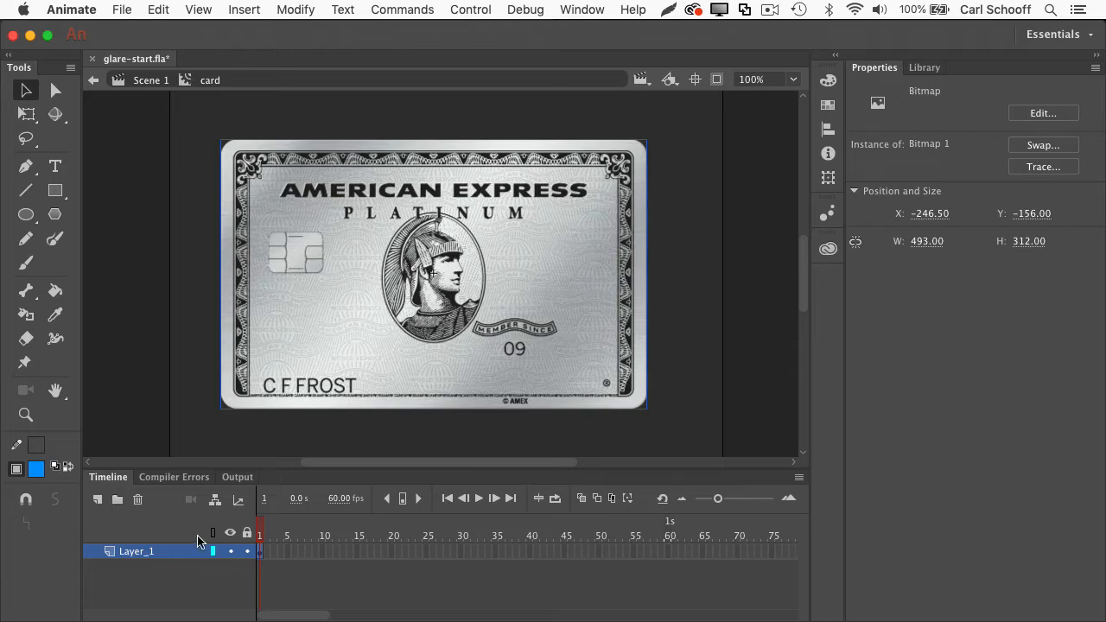
double_click(166, 553)
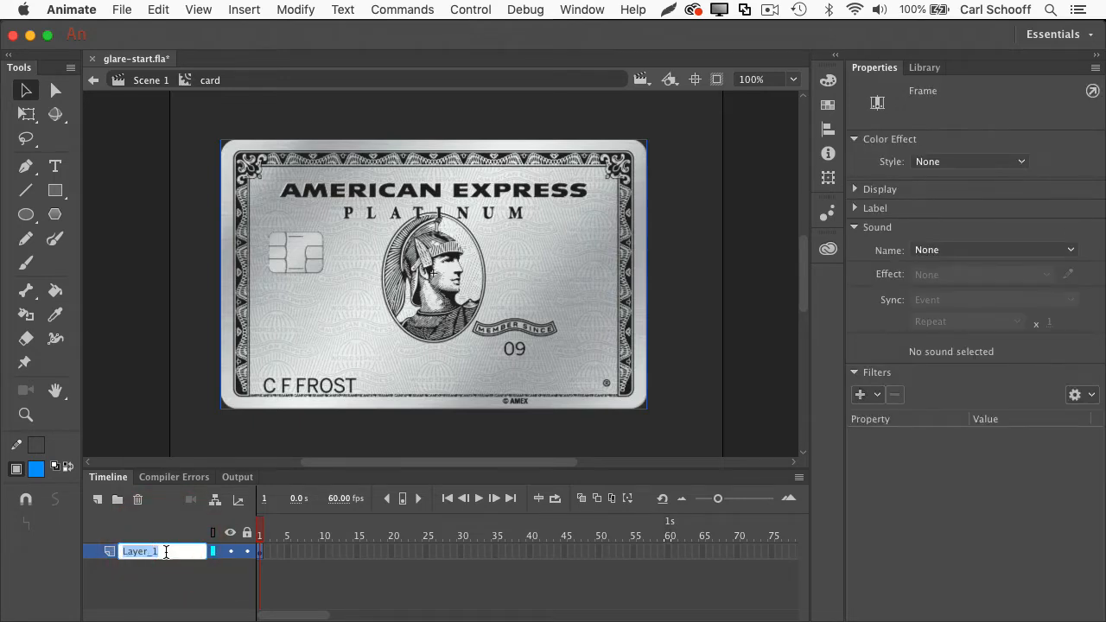
text(card)
key(Return)
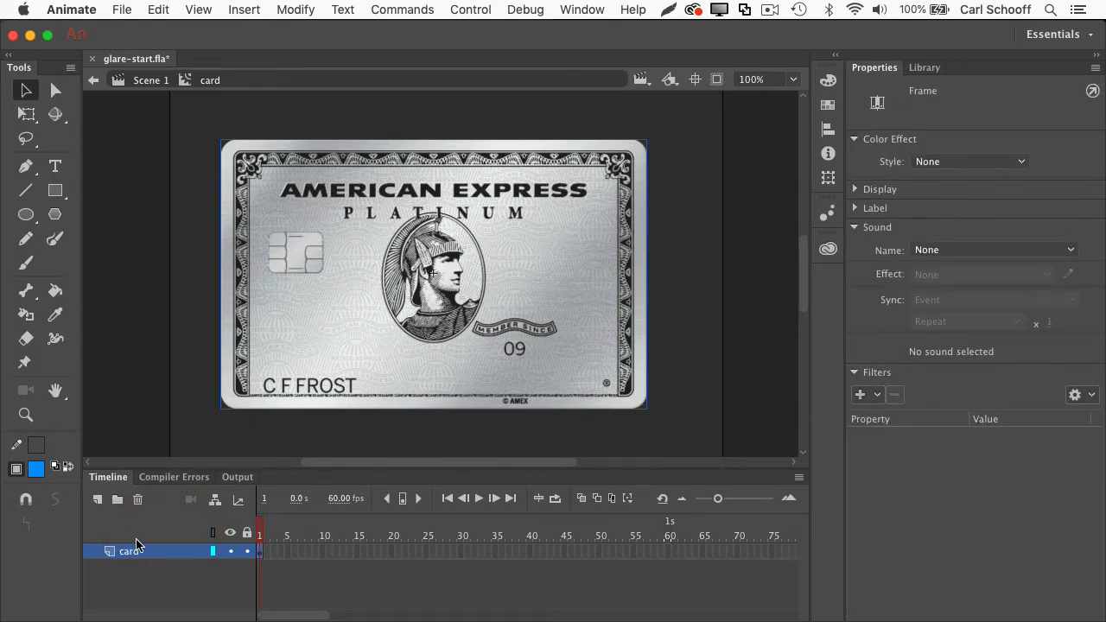
Step: Add a new layer above the card layer and name it glare
click(98, 499)
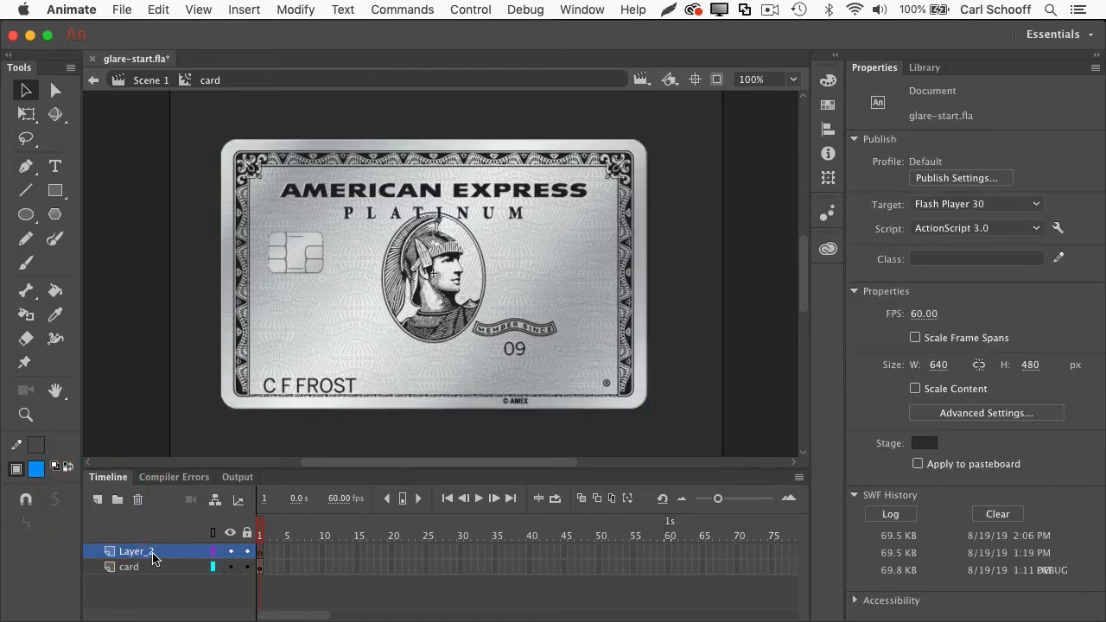
click(158, 555)
double_click(159, 553)
text(glare)
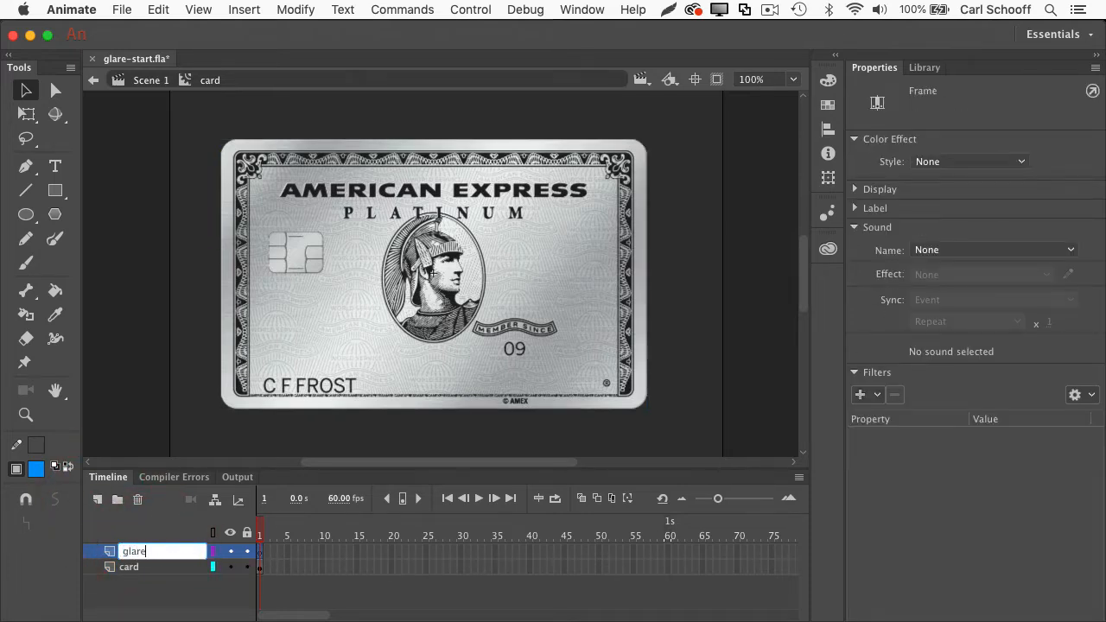
key(Return)
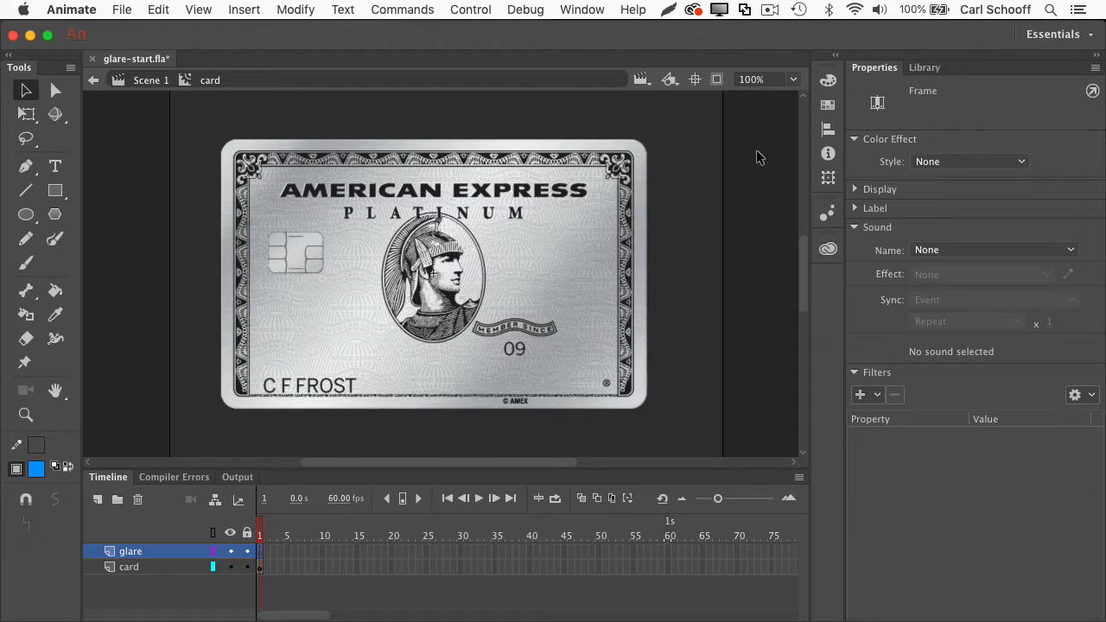
Step: Draw a rectangle about 228 by 333 px beside the card's left edge, with no stroke and a white-to-black linear gradient fill
key(super+minus)
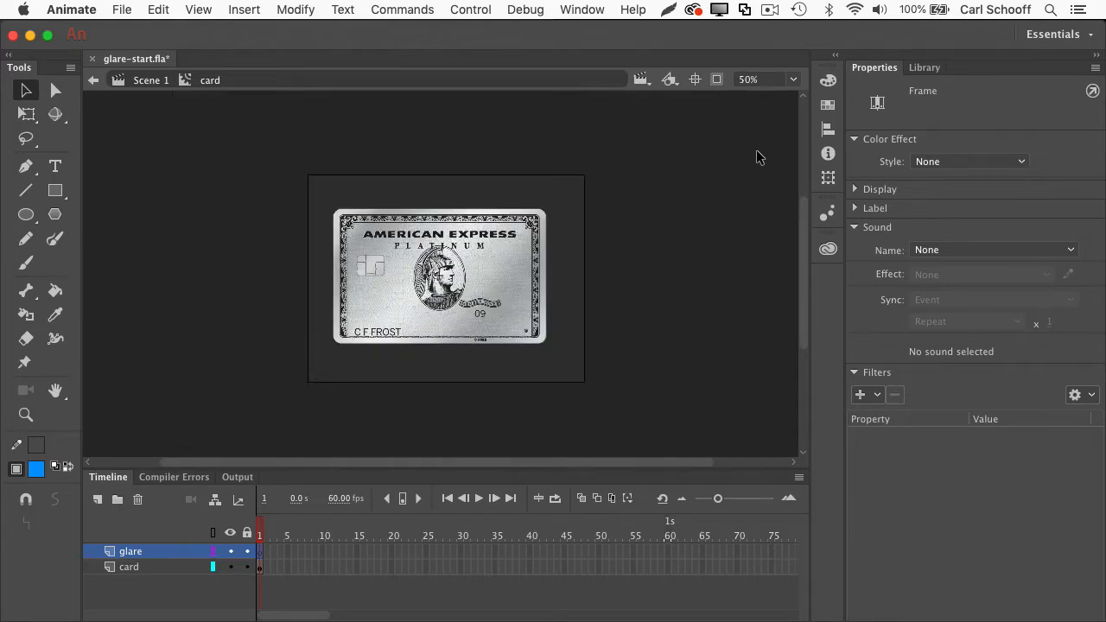
click(749, 79)
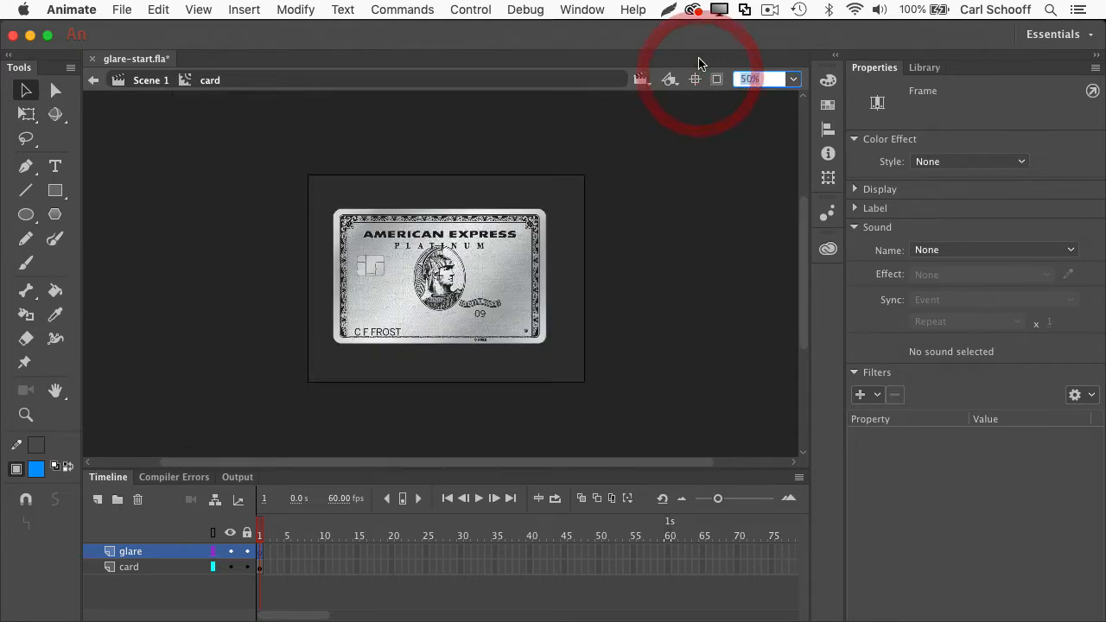
text(75)
key(Return)
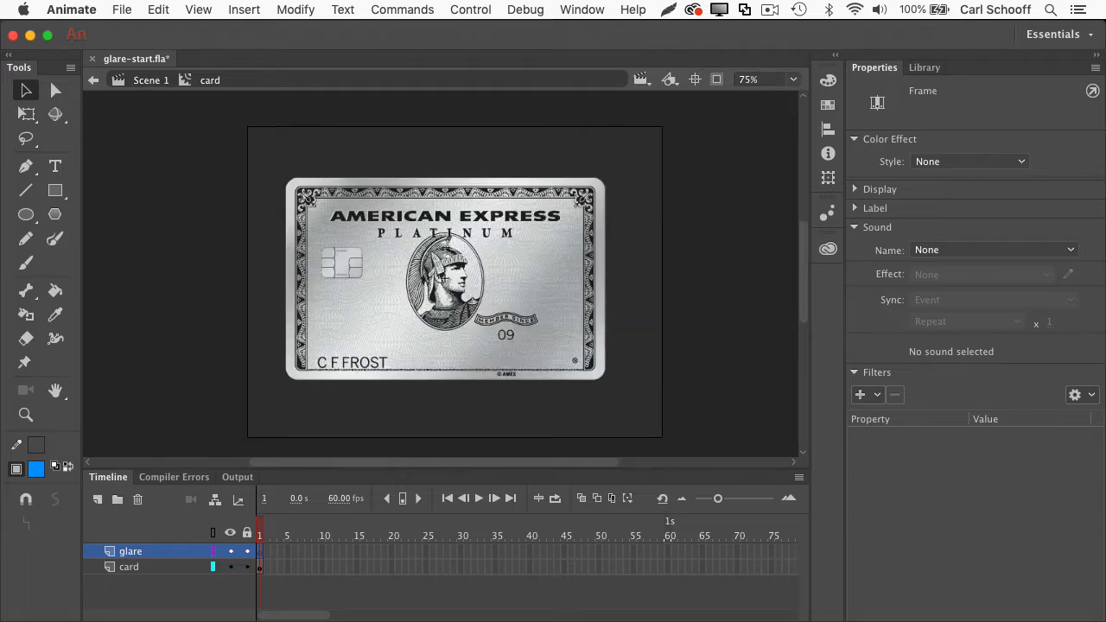
click(56, 191)
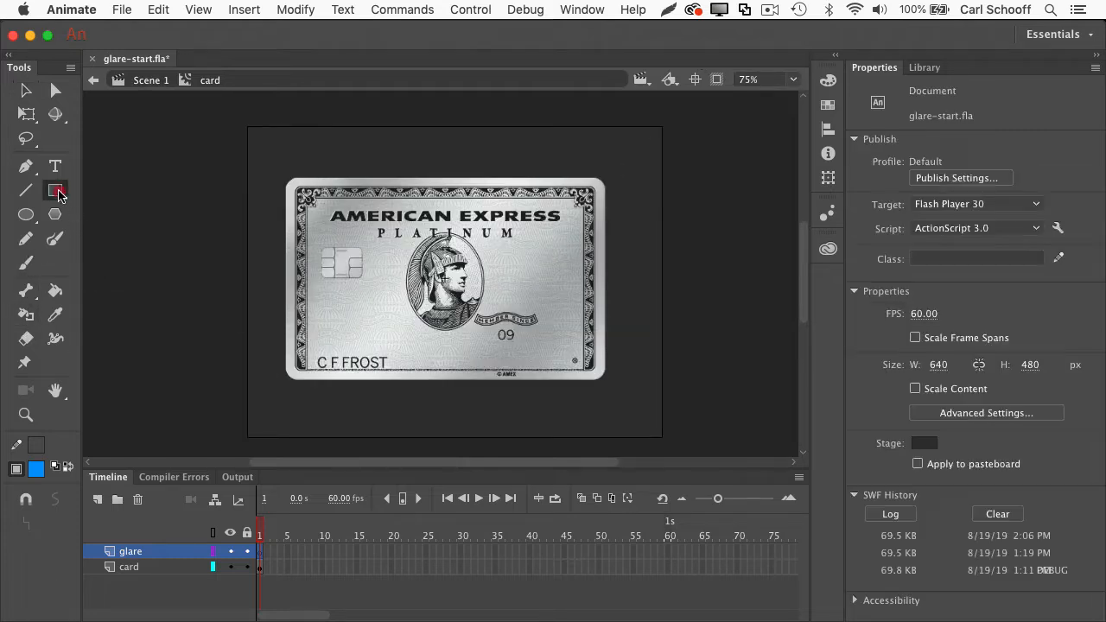
click(36, 449)
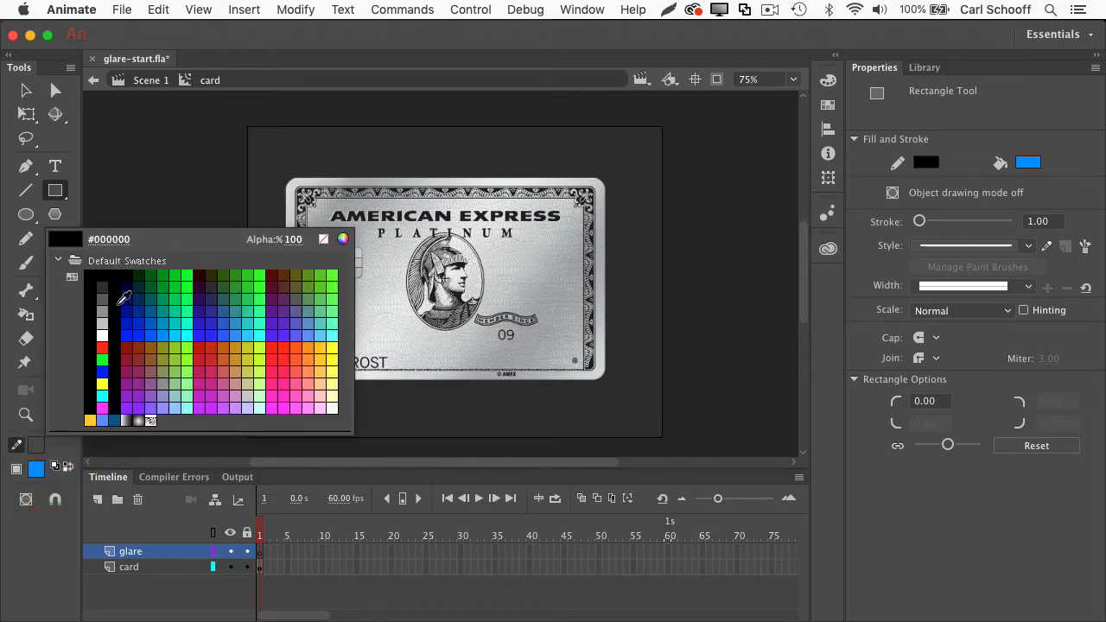
click(323, 239)
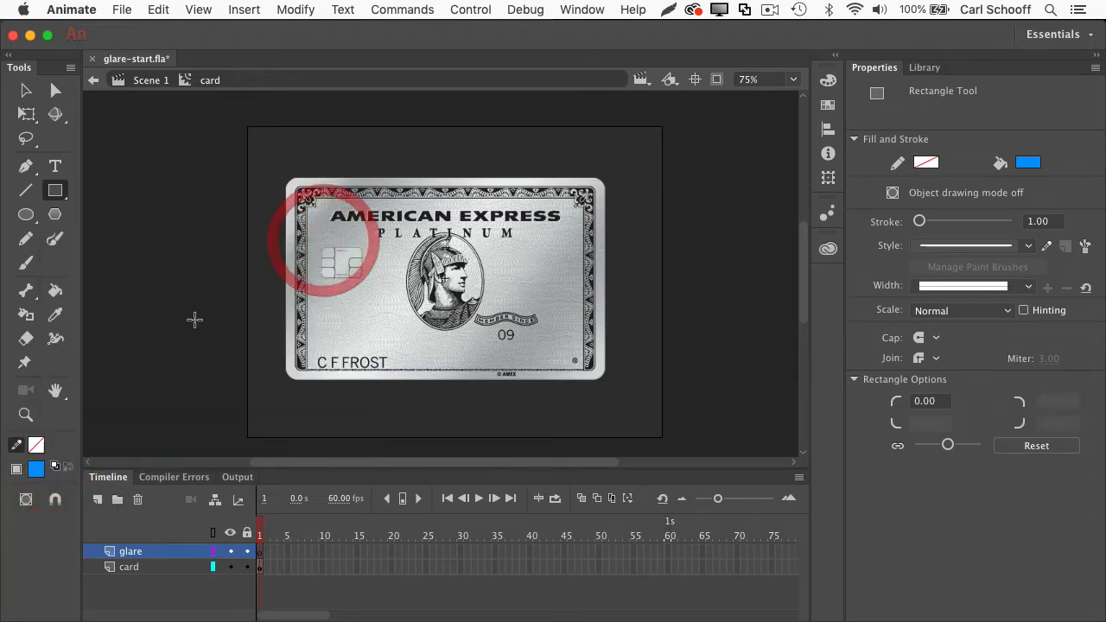
click(36, 469)
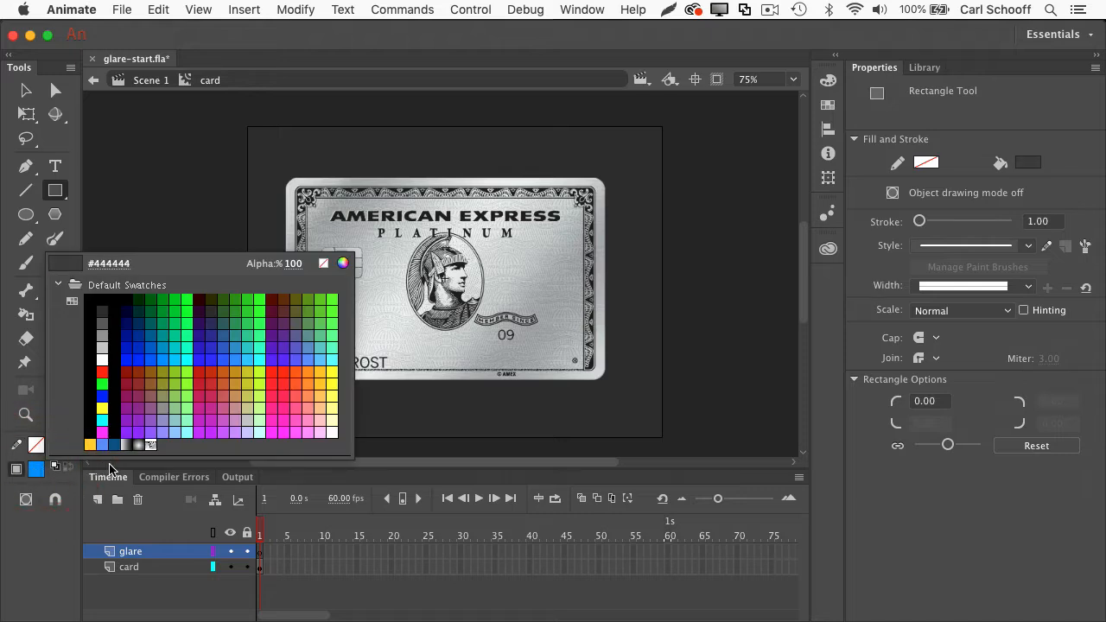
click(128, 442)
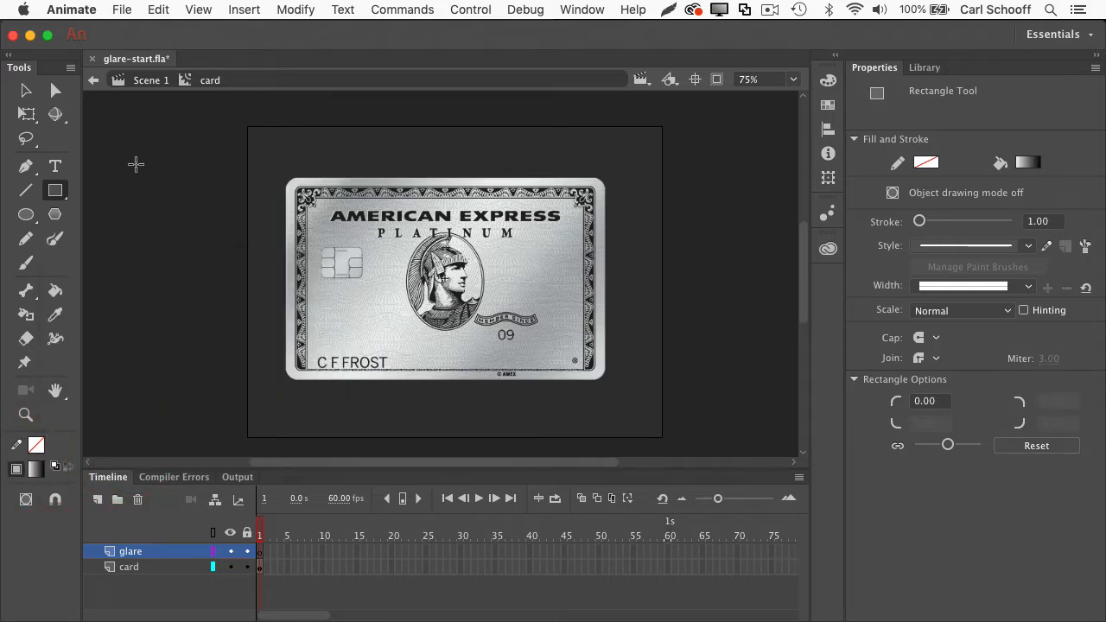
drag(133, 172, 279, 388)
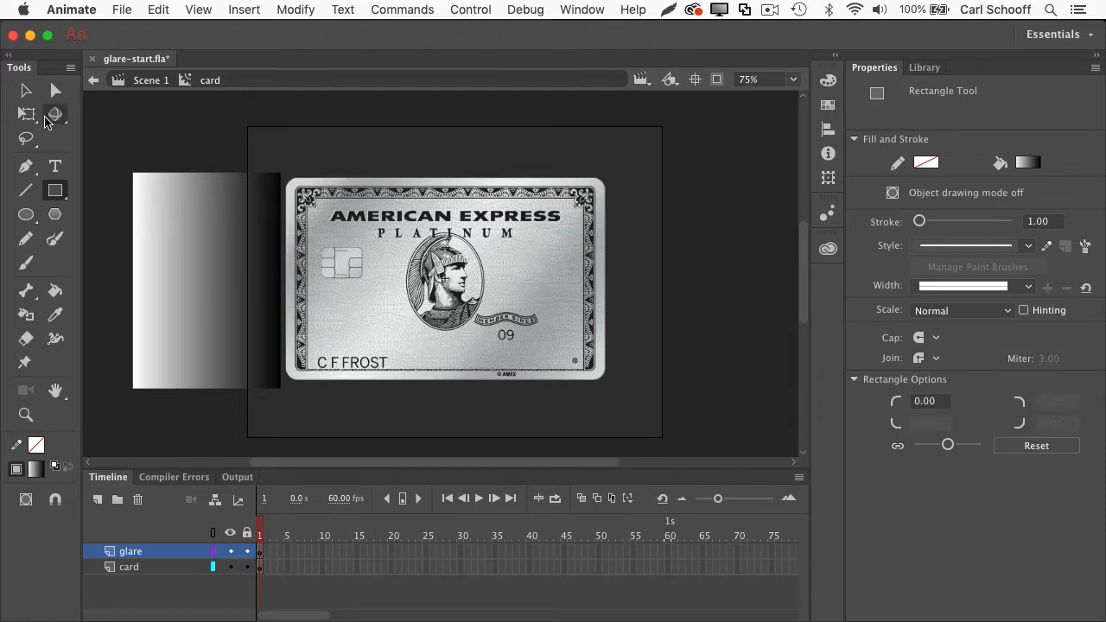
Step: Select the rectangle's gradient with the Gradient Transform tool and move its white color stop to about the middle of the gradient
click(25, 114)
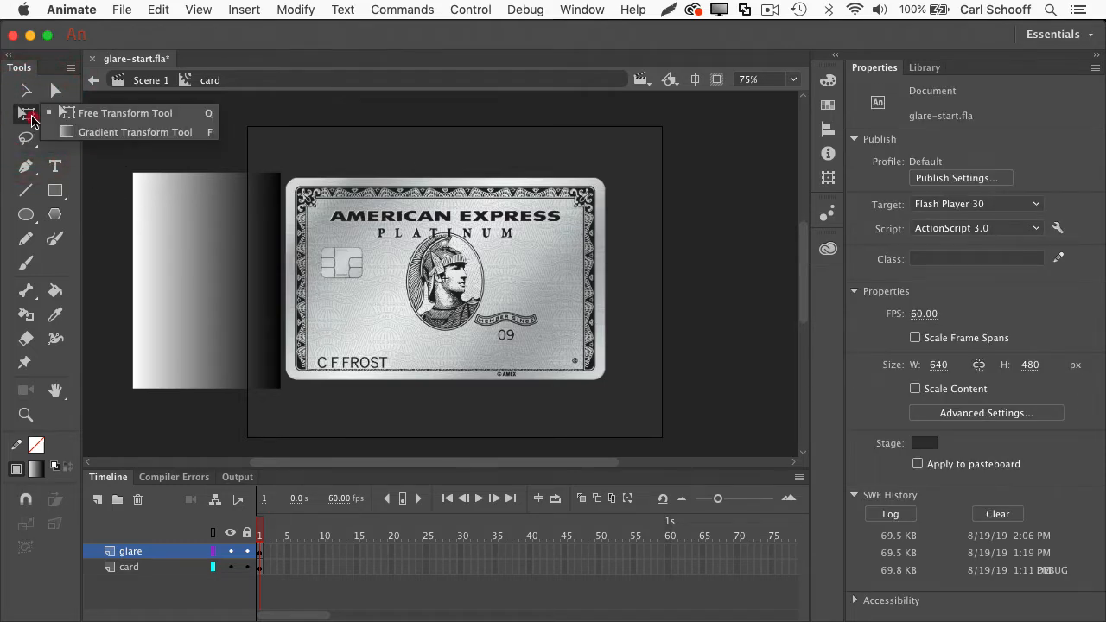
click(104, 132)
click(209, 287)
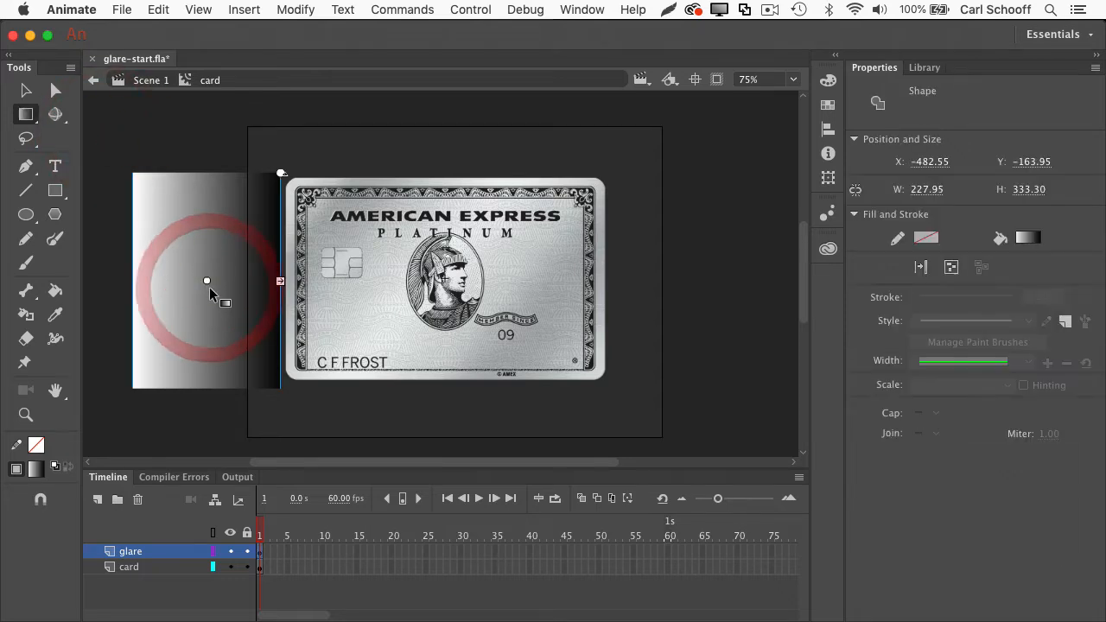
click(826, 86)
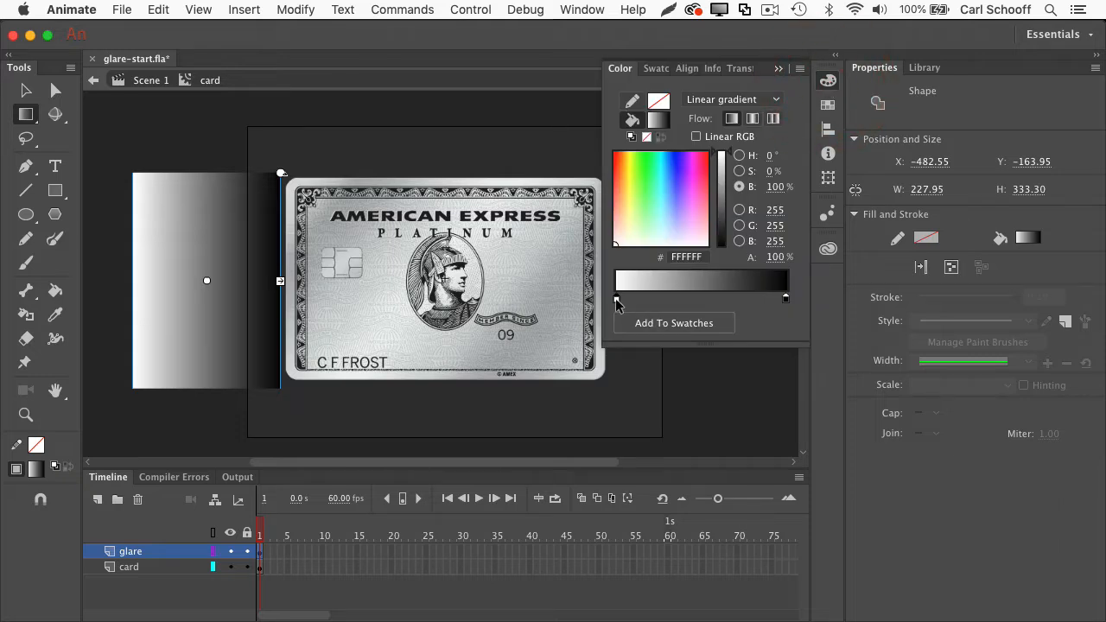
drag(616, 301, 704, 299)
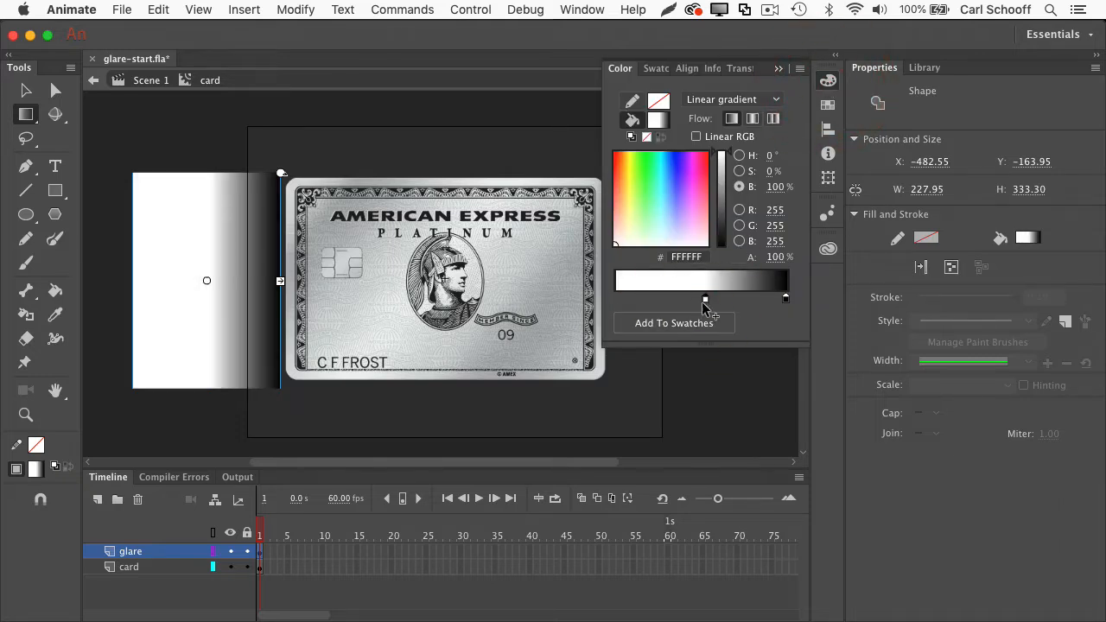
Step: Change the gradient's black end stop to white at 0% alpha and add a white 0% alpha stop at the opposite end
click(786, 299)
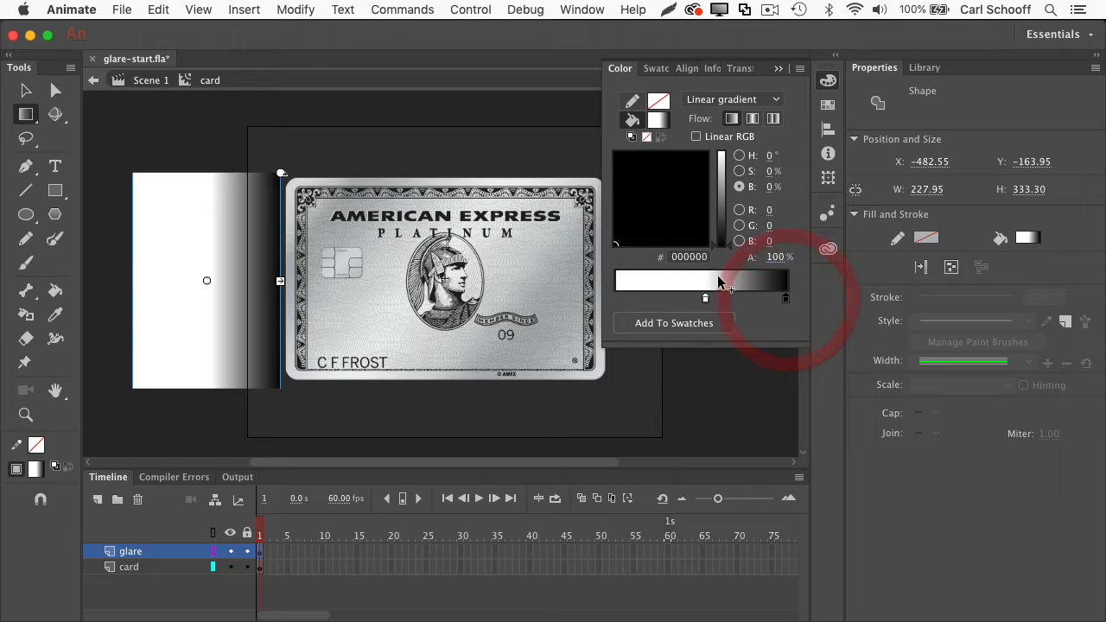
drag(730, 250, 724, 151)
drag(775, 256, 605, 250)
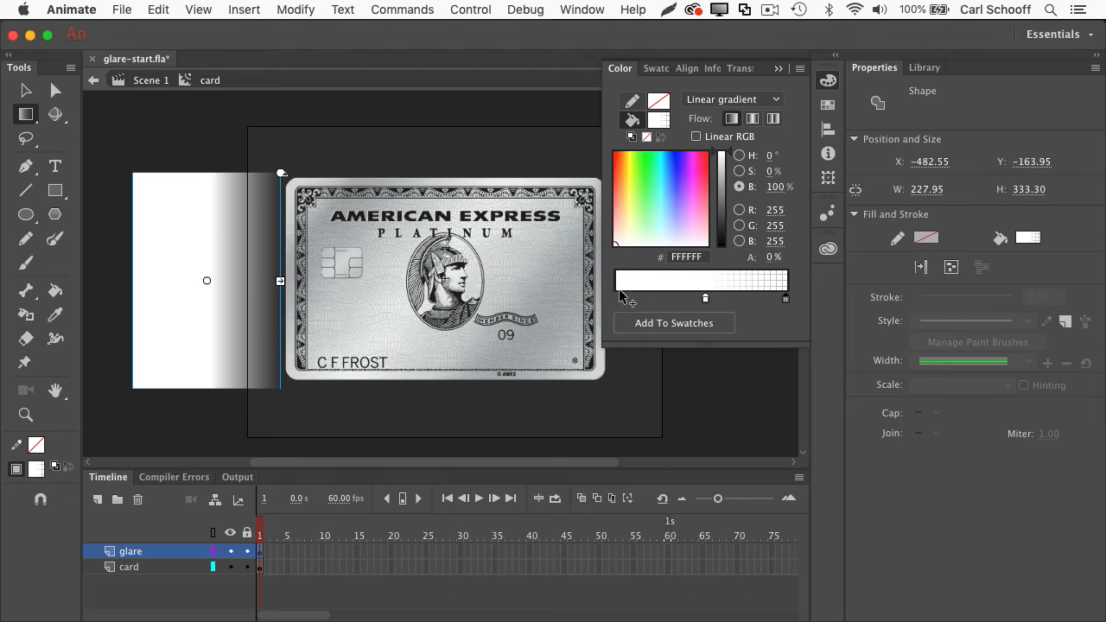
click(617, 296)
drag(773, 262, 639, 243)
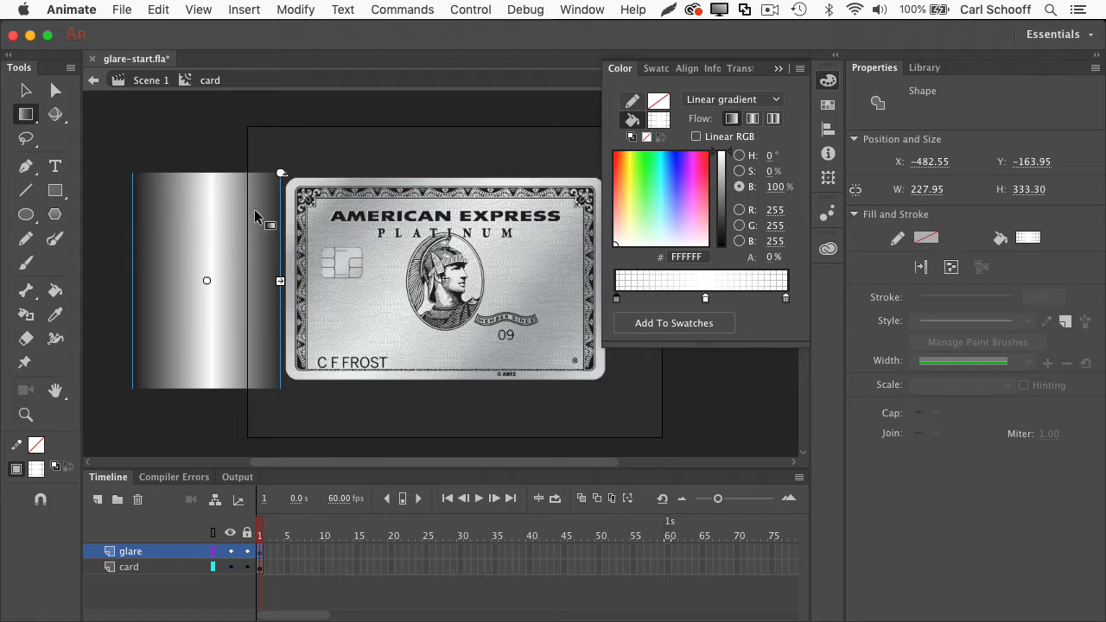
click(24, 94)
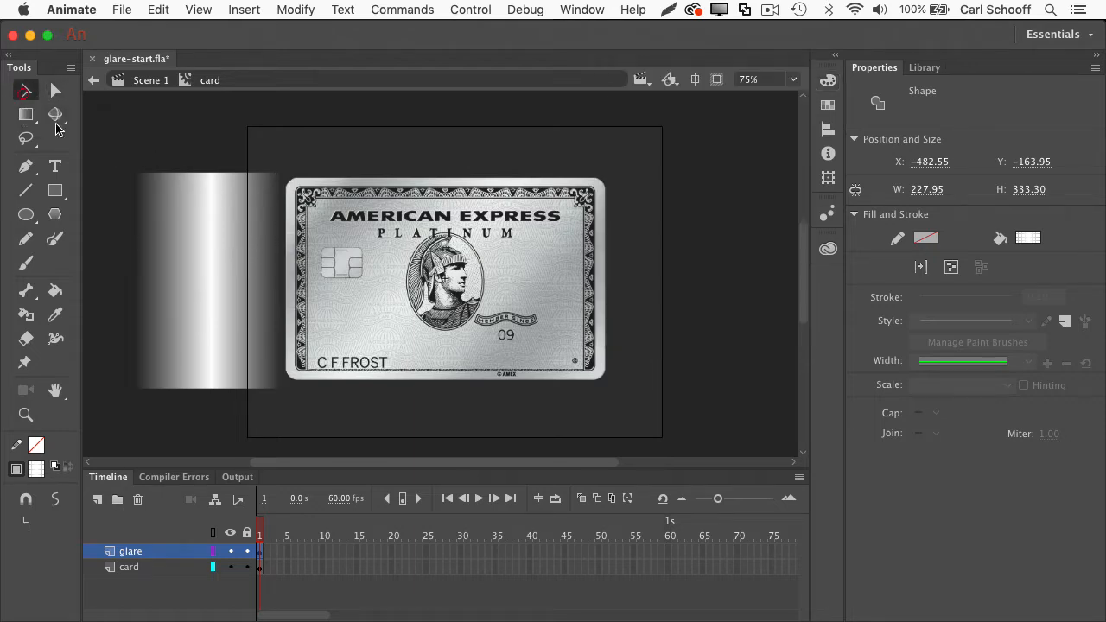
Step: Convert the gradient rectangle into a movie clip symbol named glare
click(238, 253)
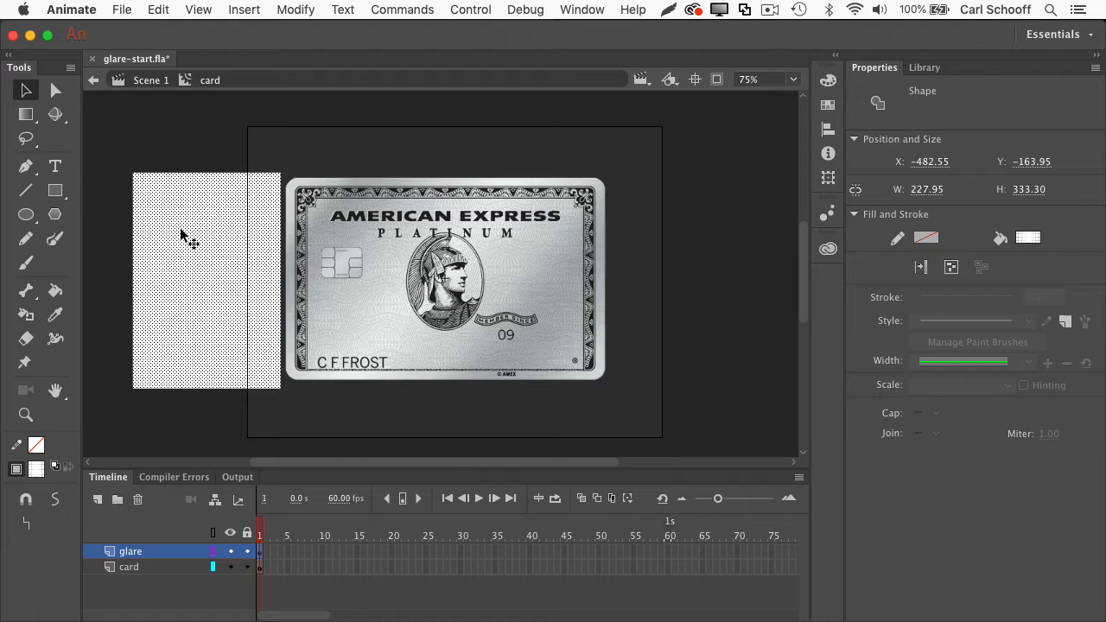
key(F8)
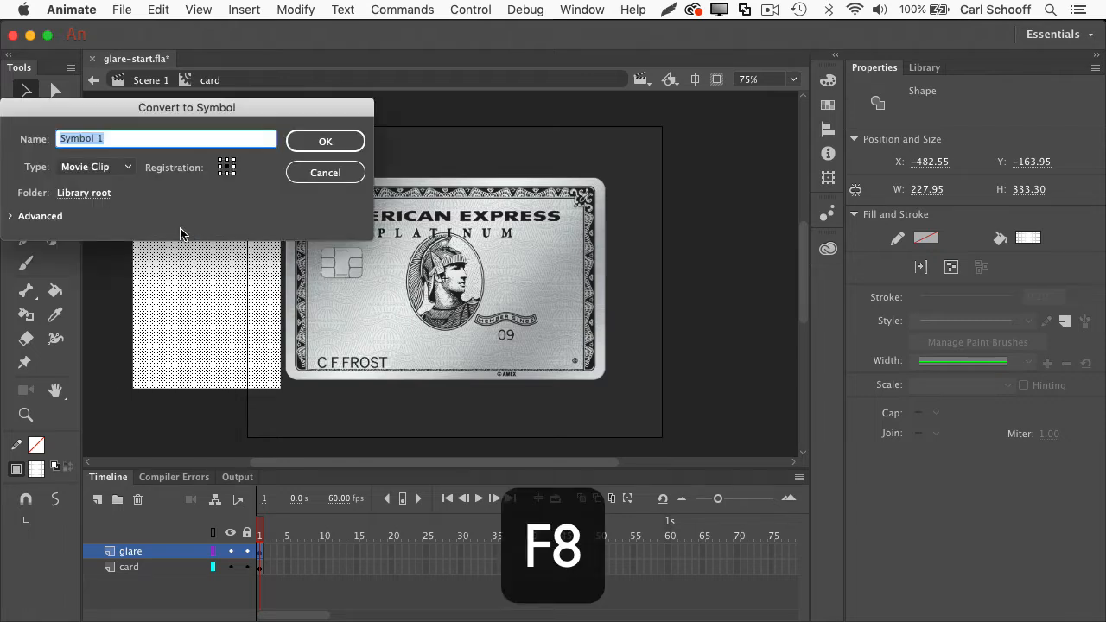
text(glare)
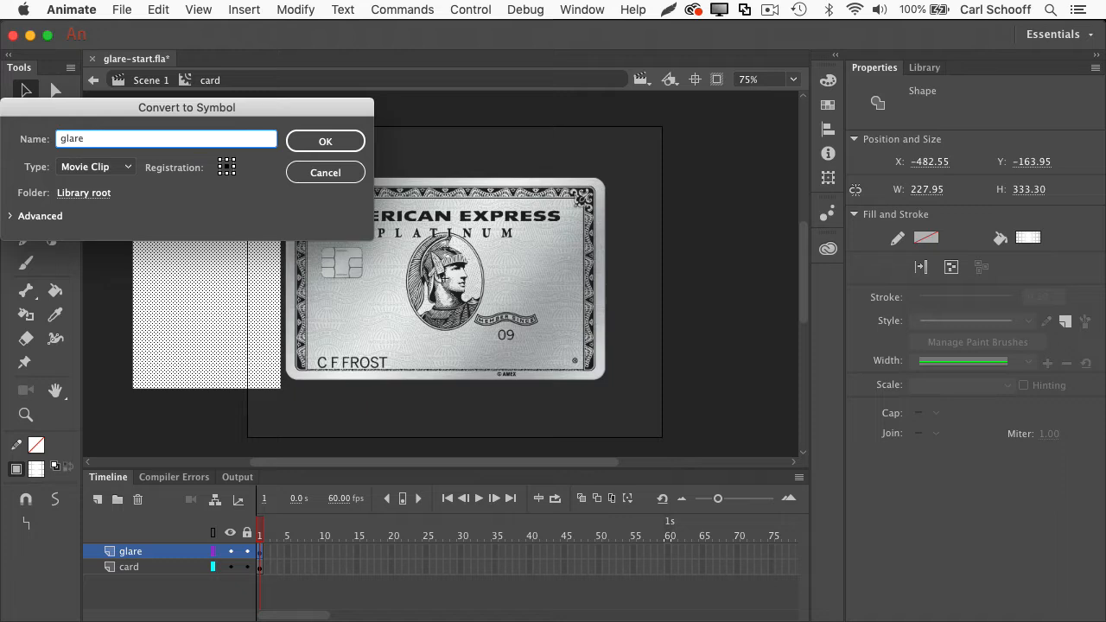
key(Return)
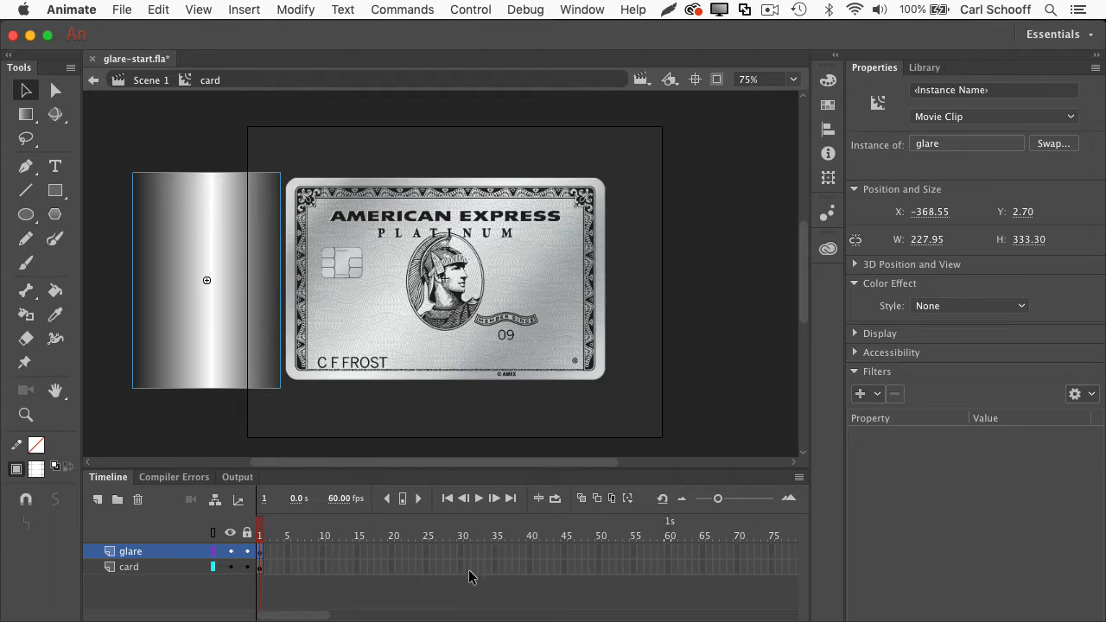
Step: Extend both the glare and card layers to frame 25
click(429, 551)
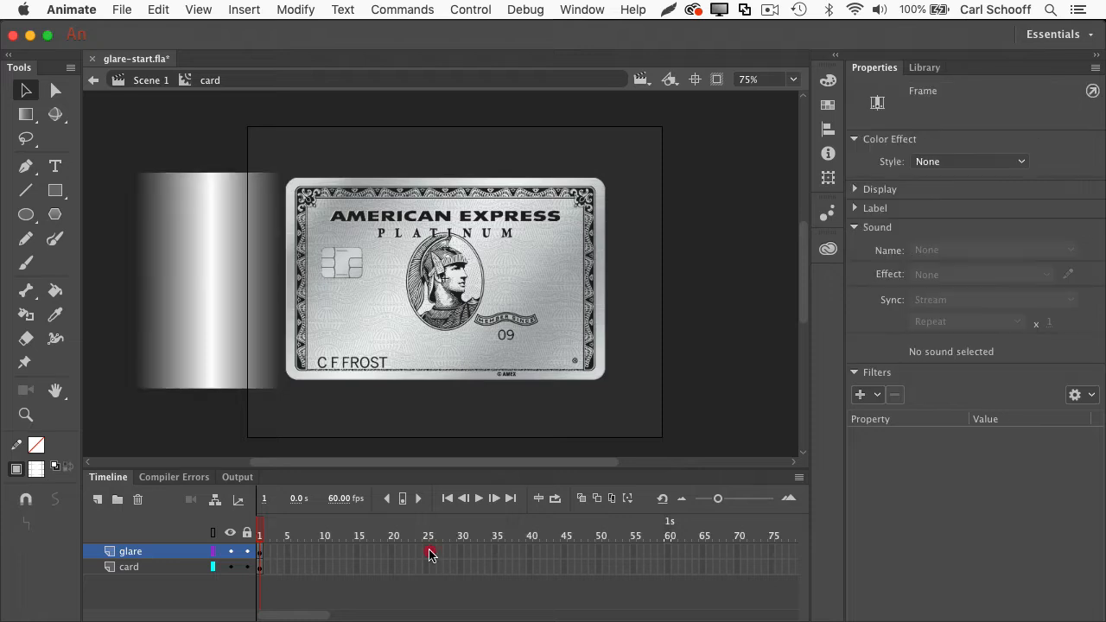
drag(432, 560, 427, 571)
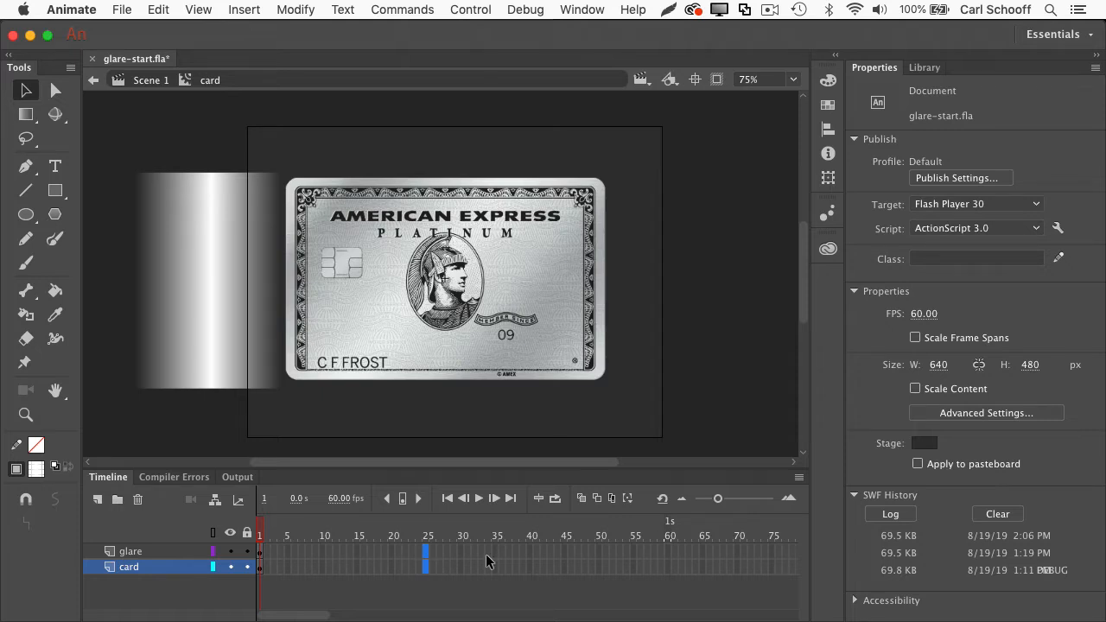
key(F5)
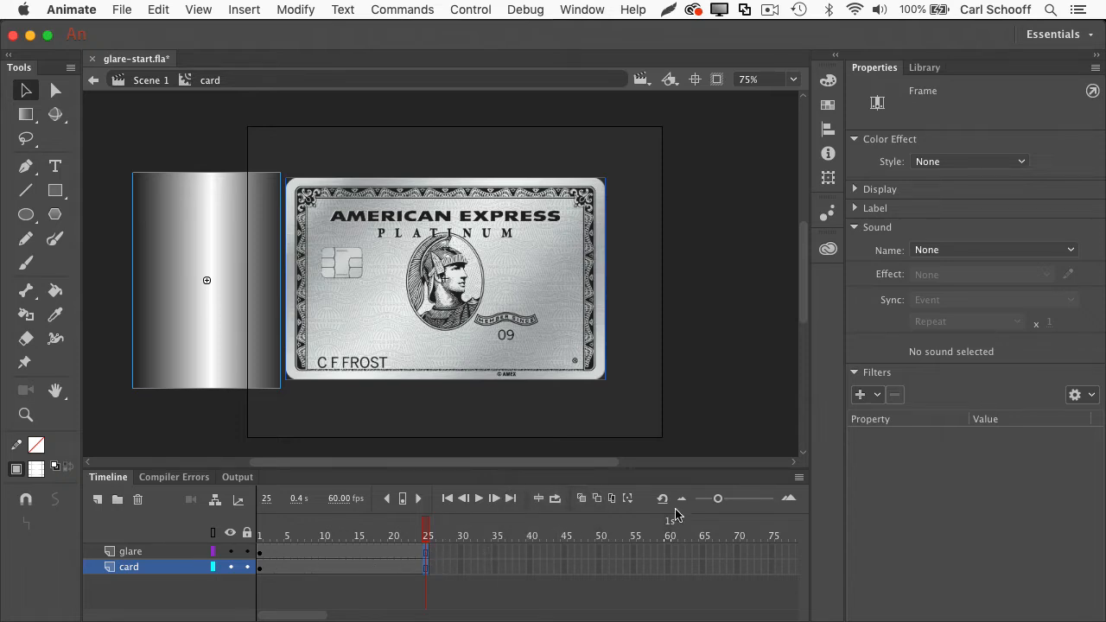
drag(718, 501, 727, 501)
click(582, 588)
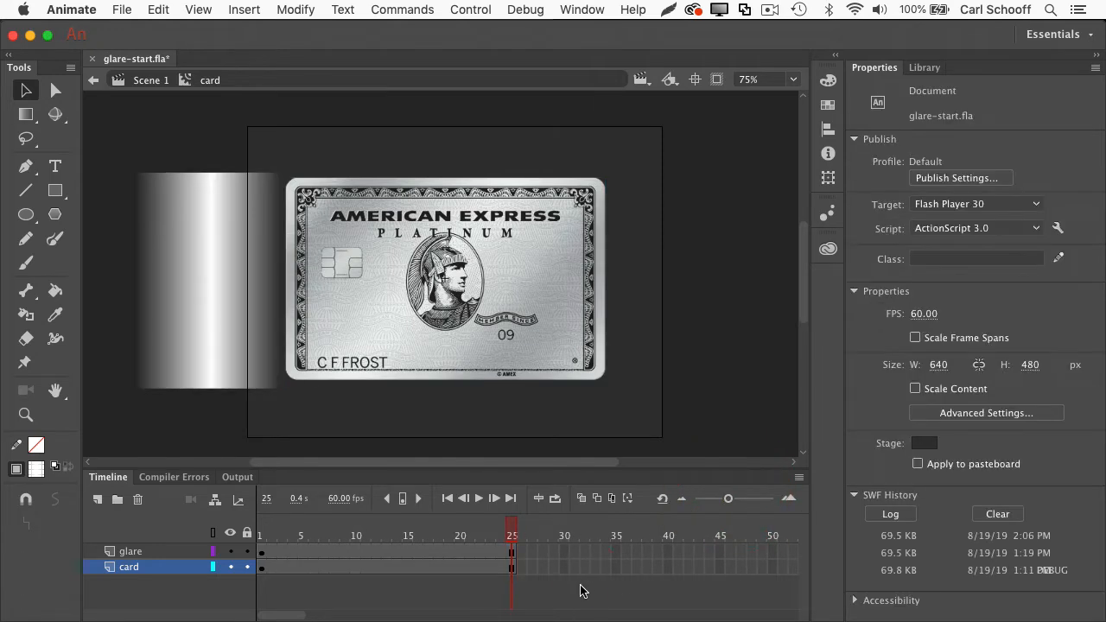
Step: Animate the glare with a classic tween ending at a frame 25 keyframe, where it sits just past the card's right edge
click(511, 552)
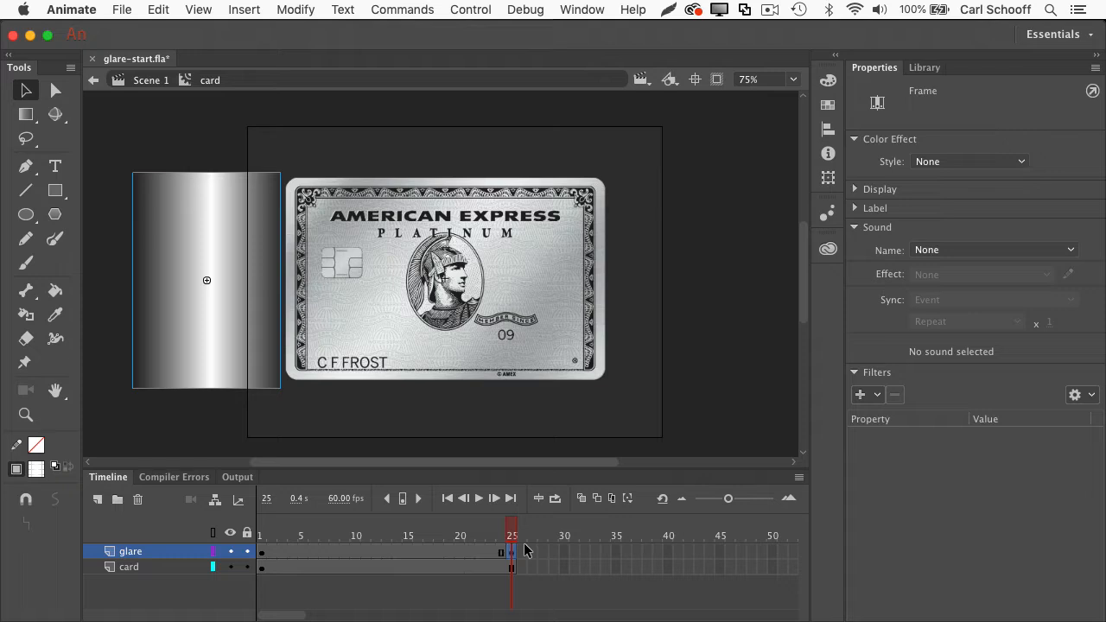
drag(193, 326, 668, 325)
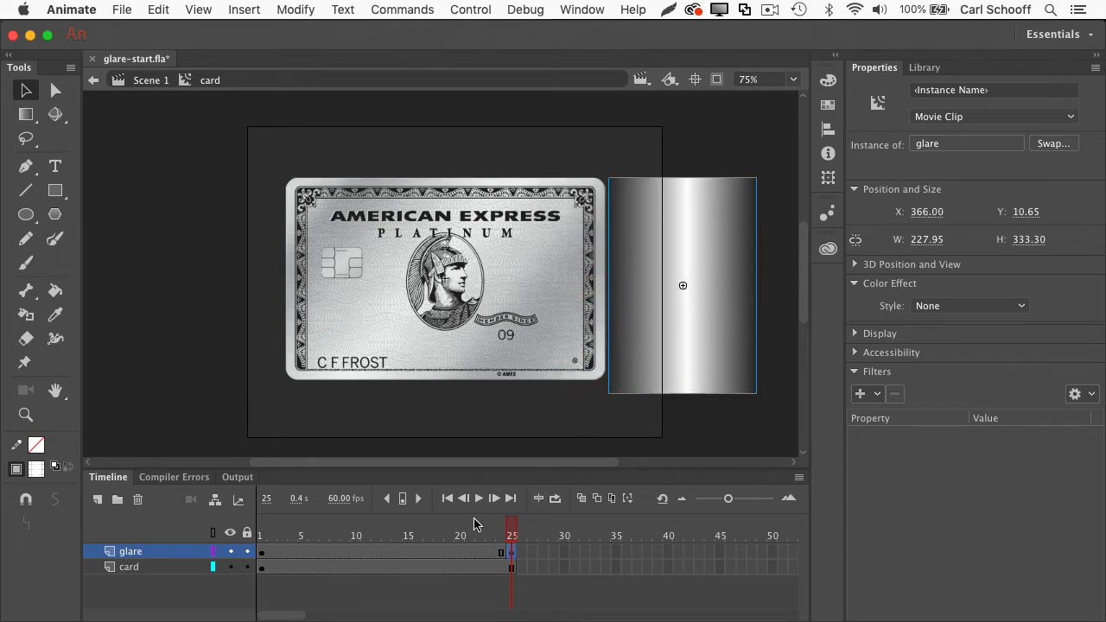
right_click(322, 550)
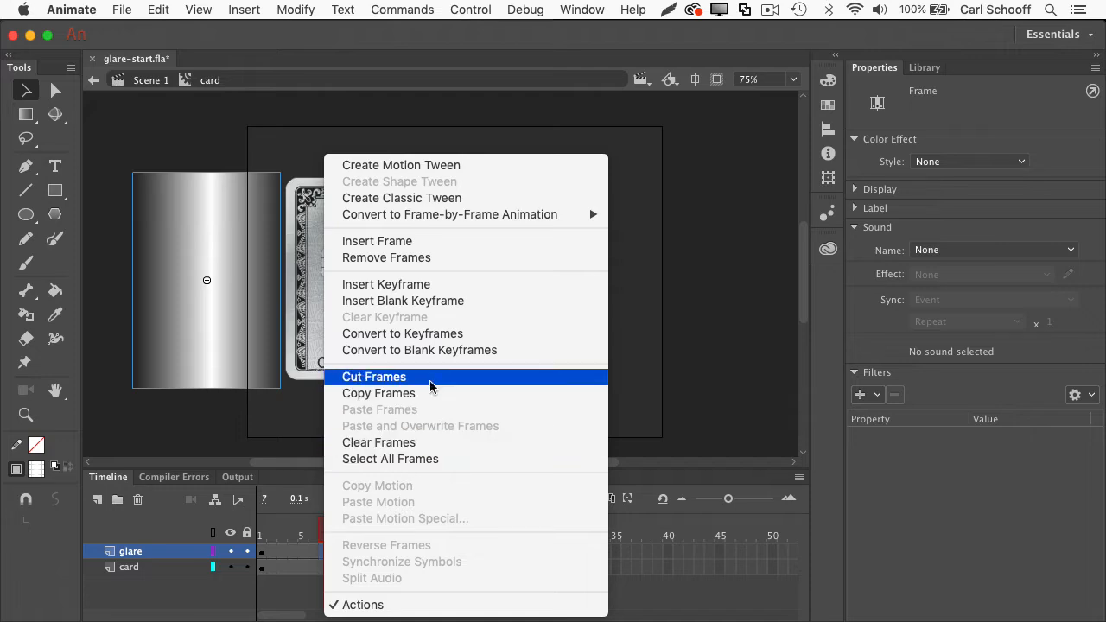
click(444, 204)
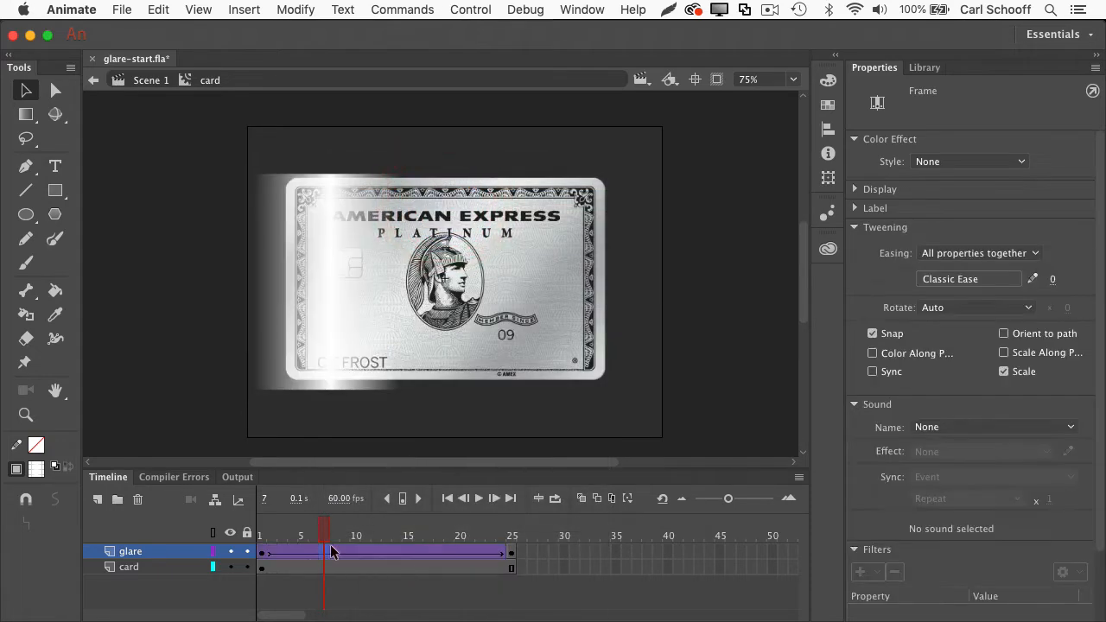
Step: Preview the glare sweep by scrubbing the timeline and testing the movie in Animate
drag(319, 535, 259, 530)
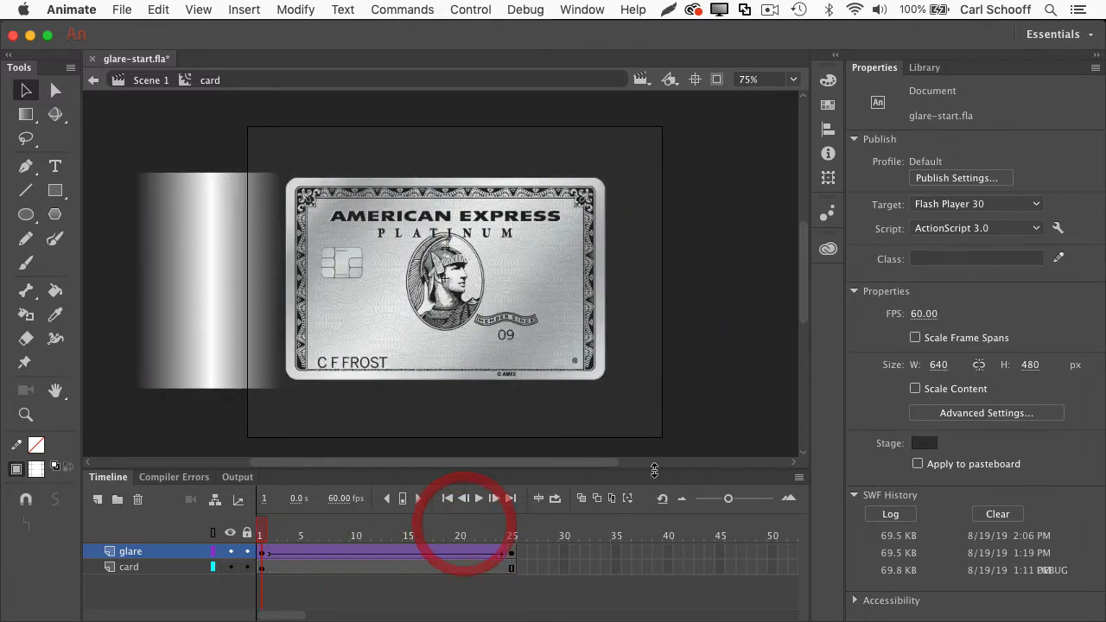
click(472, 11)
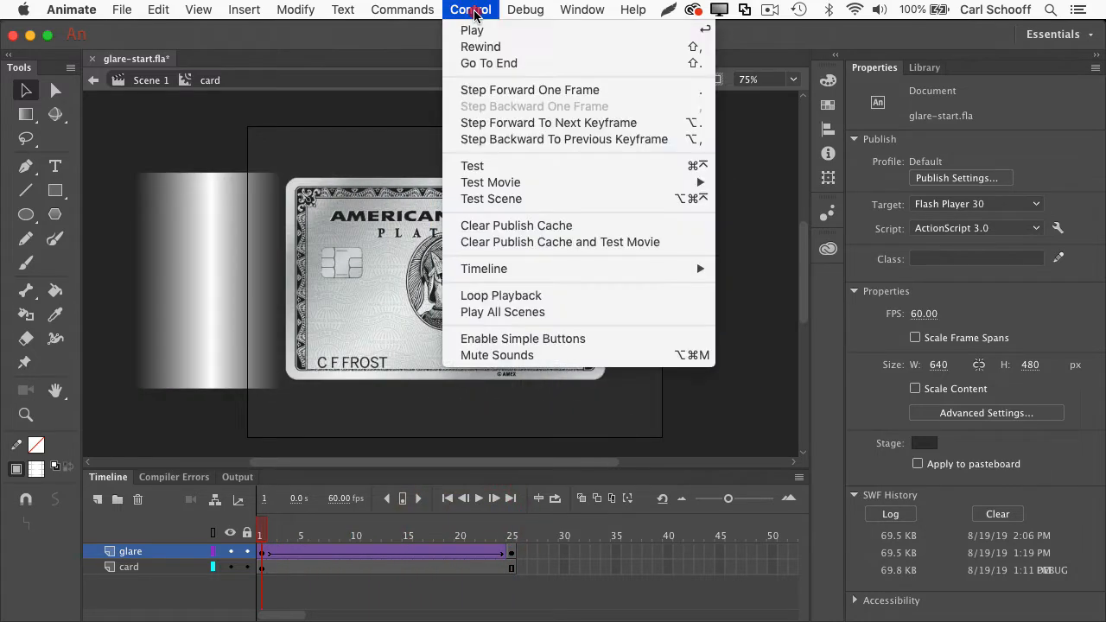
mouse_move(501, 184)
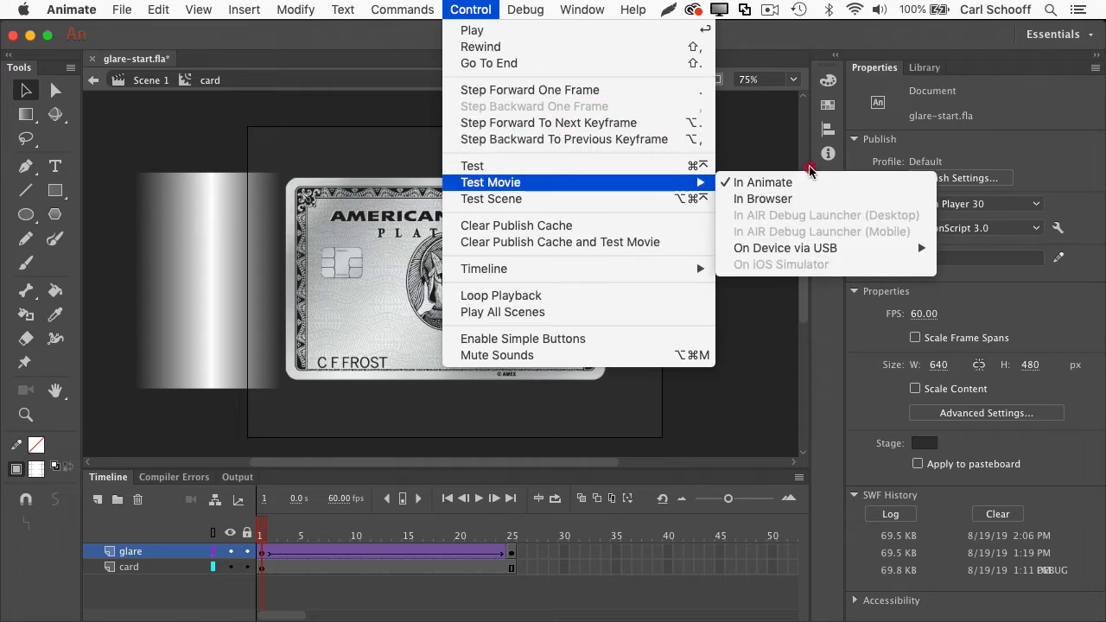
click(805, 187)
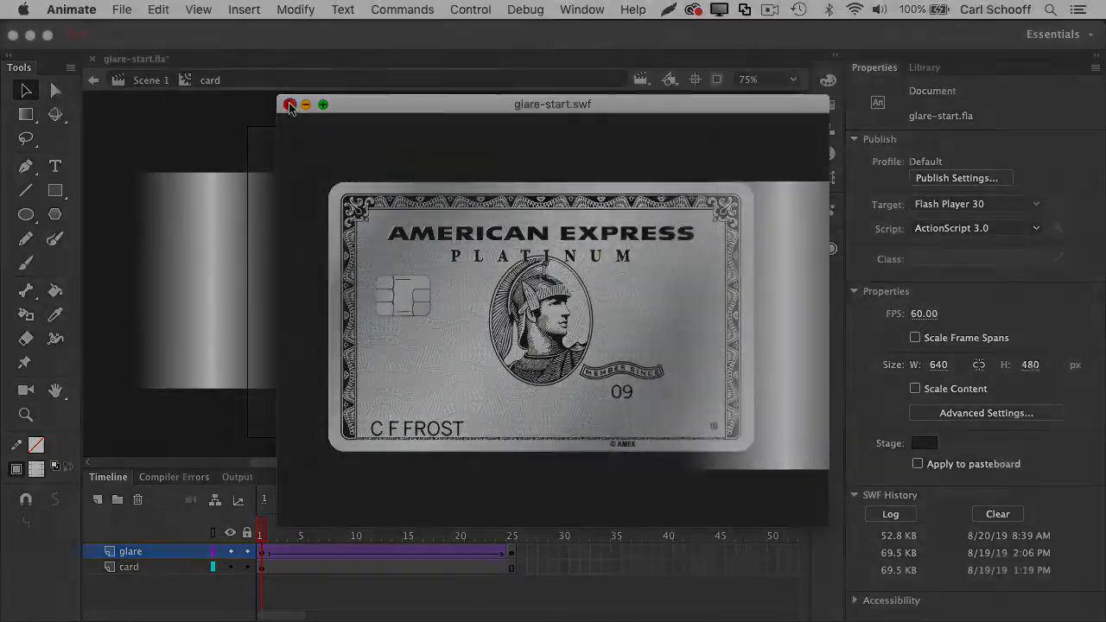
click(289, 104)
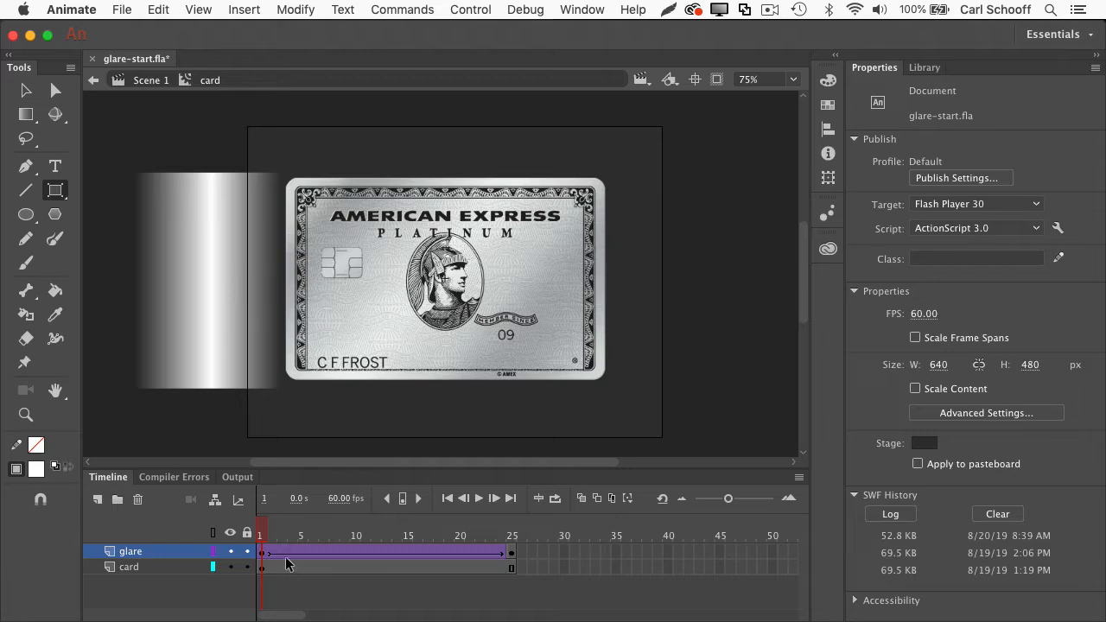
Step: Add a new layer above the glare layer and check the card bitmap's width and height
drag(269, 530, 257, 466)
click(99, 500)
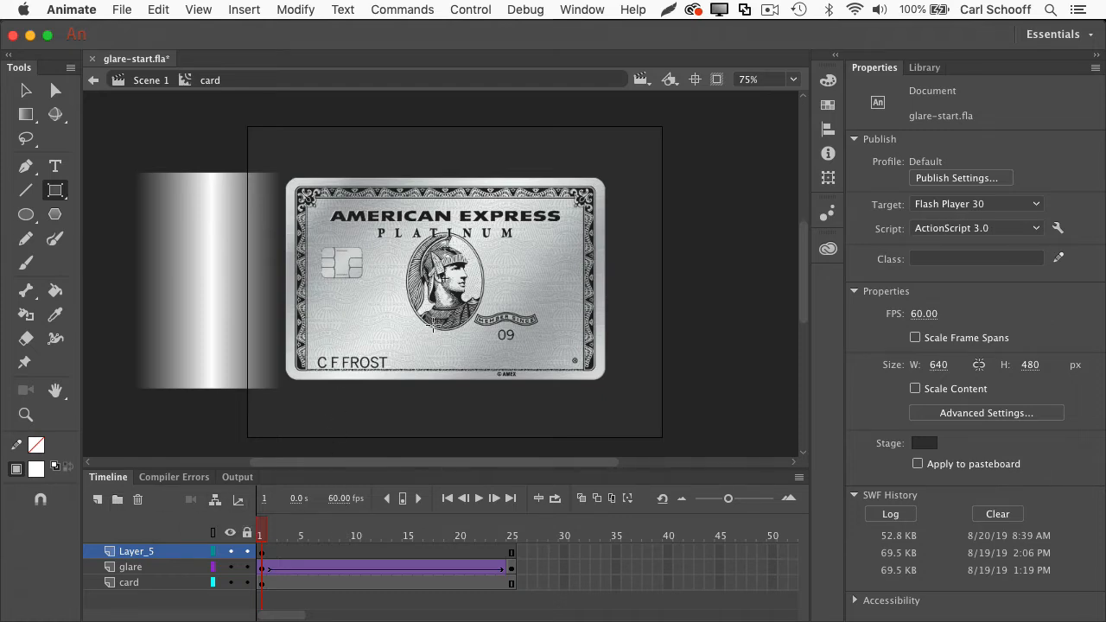
click(25, 90)
click(442, 299)
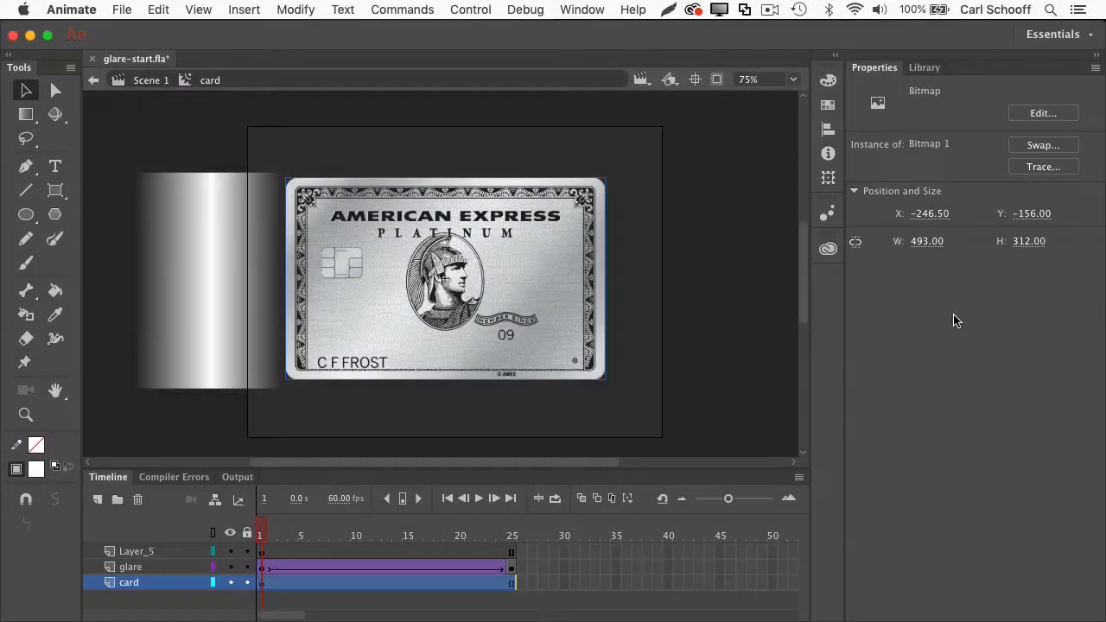
Step: Create a rectangle primitive 493 px wide and 312 px high on frame 1 of the new layer
click(262, 551)
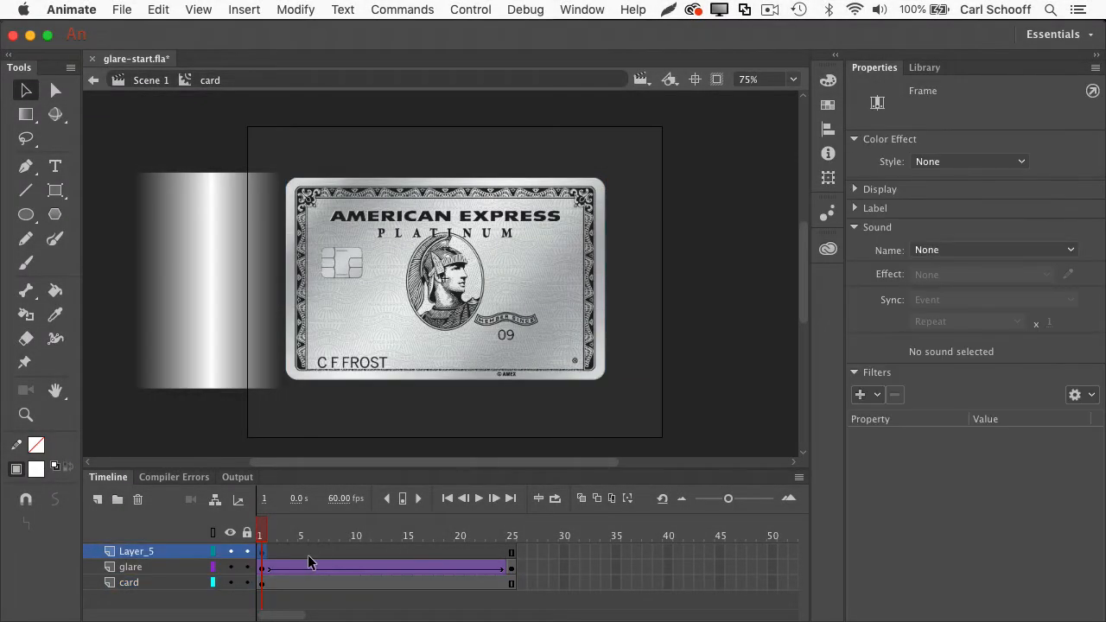
click(53, 198)
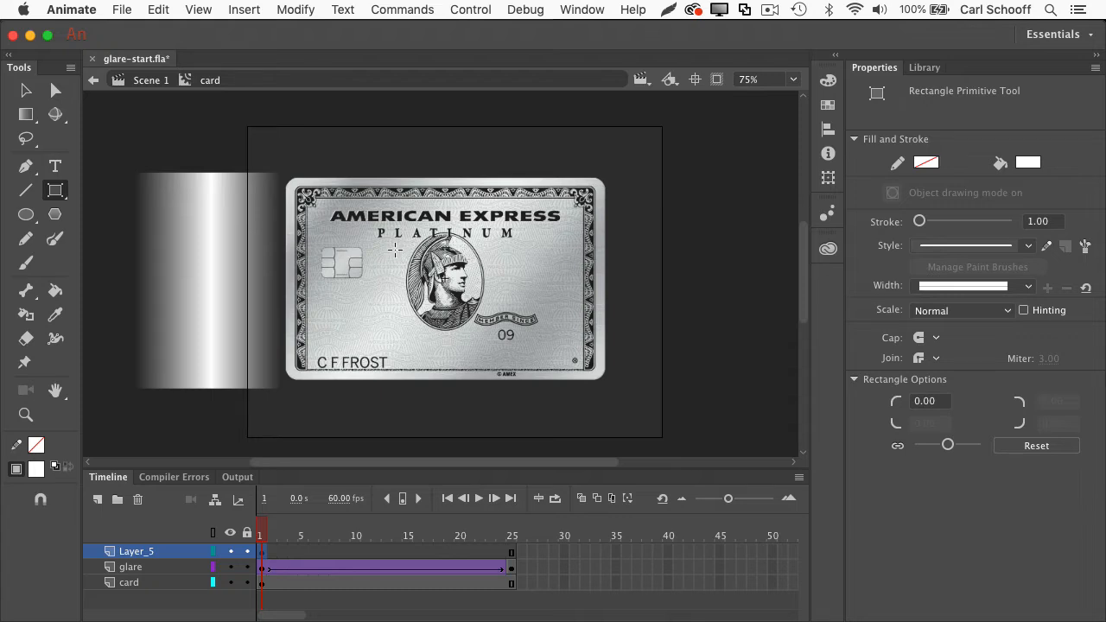
alt+click(386, 222)
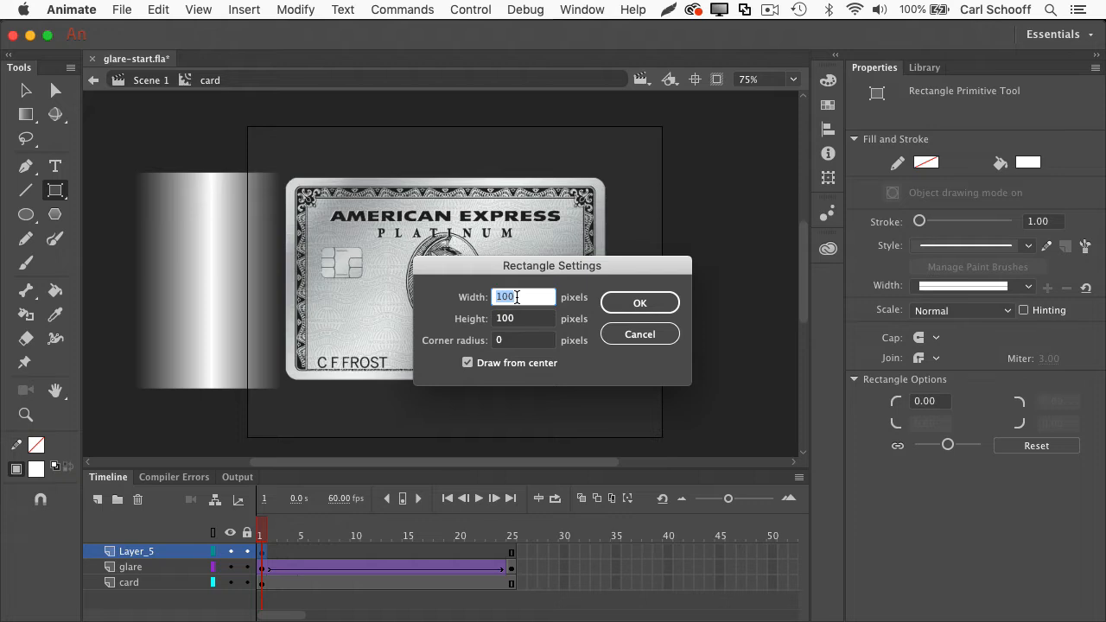
text(493)
key(Tab)
text(3)
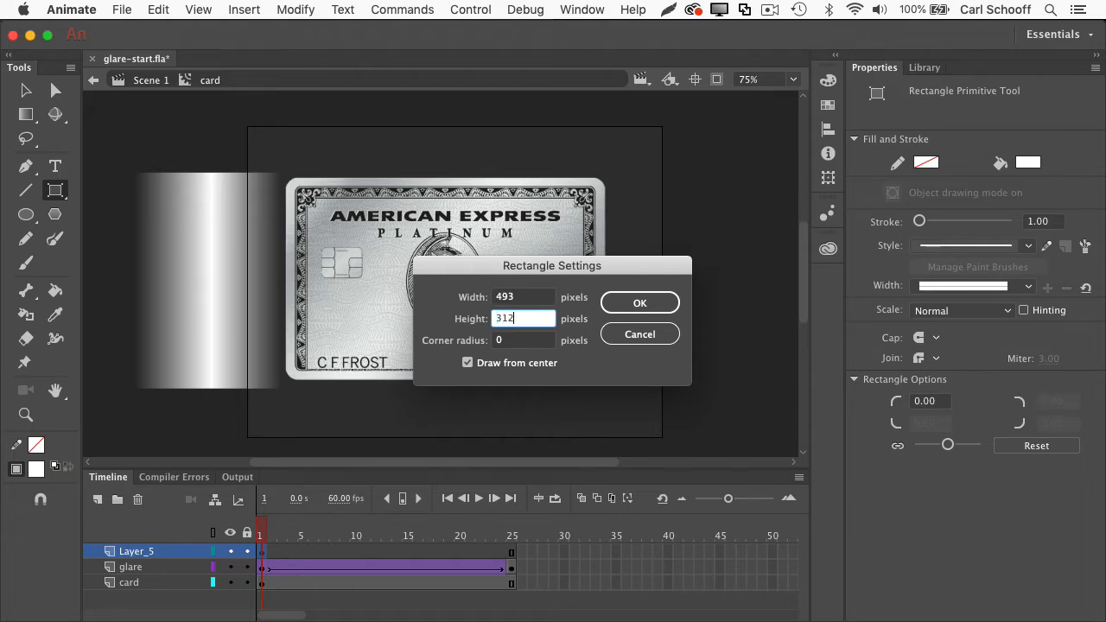
text(12)
key(Return)
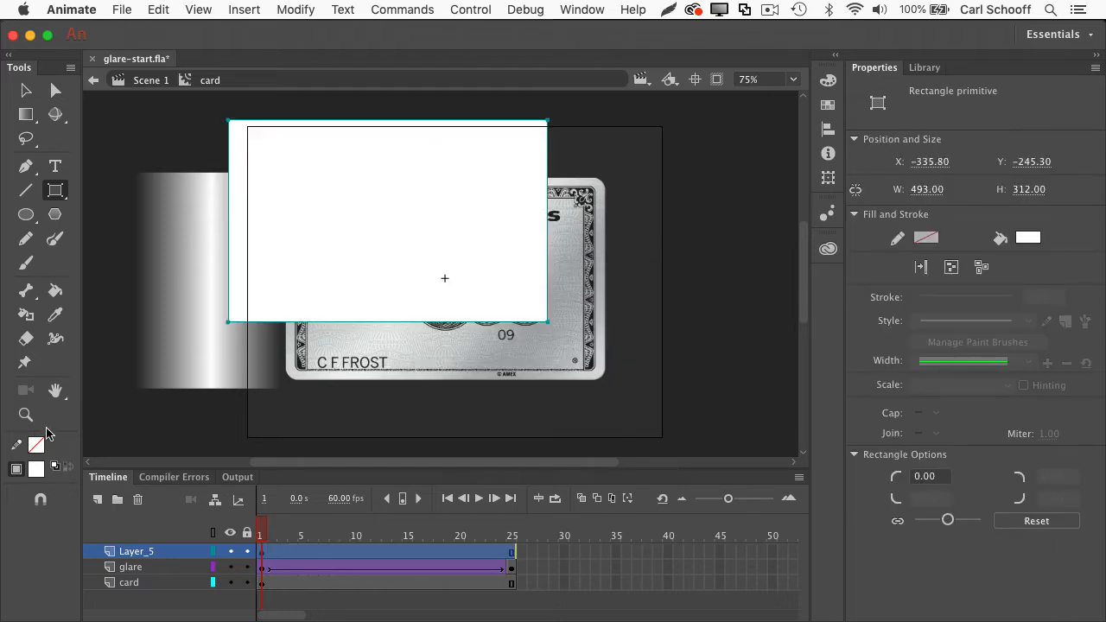
Step: Give the rectangle a semi-transparent bright green fill and align it exactly over the card
click(36, 469)
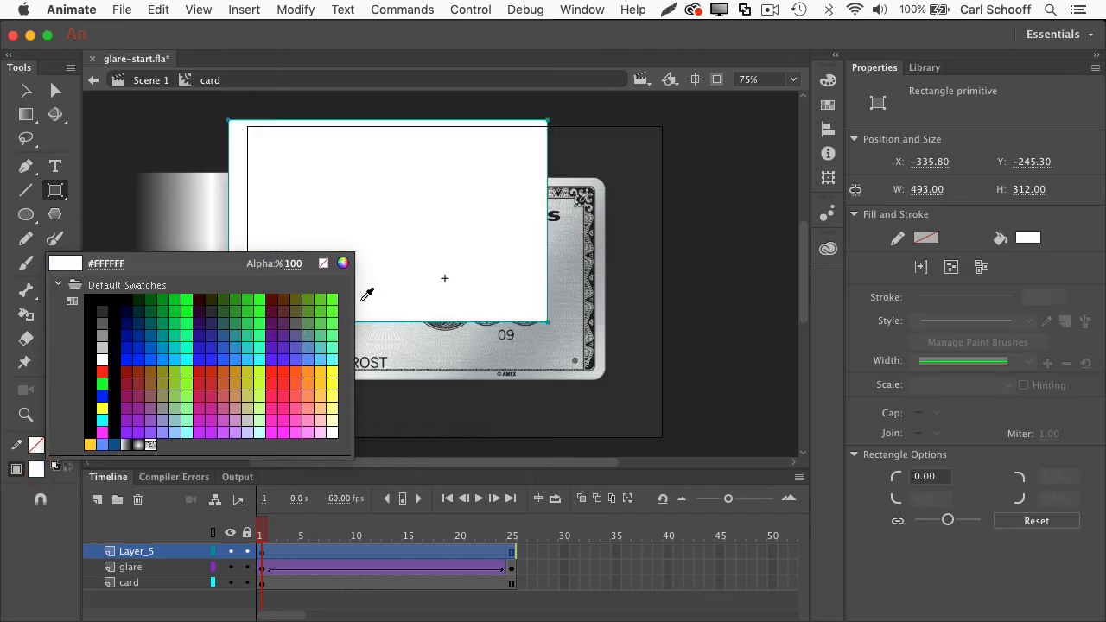
click(334, 299)
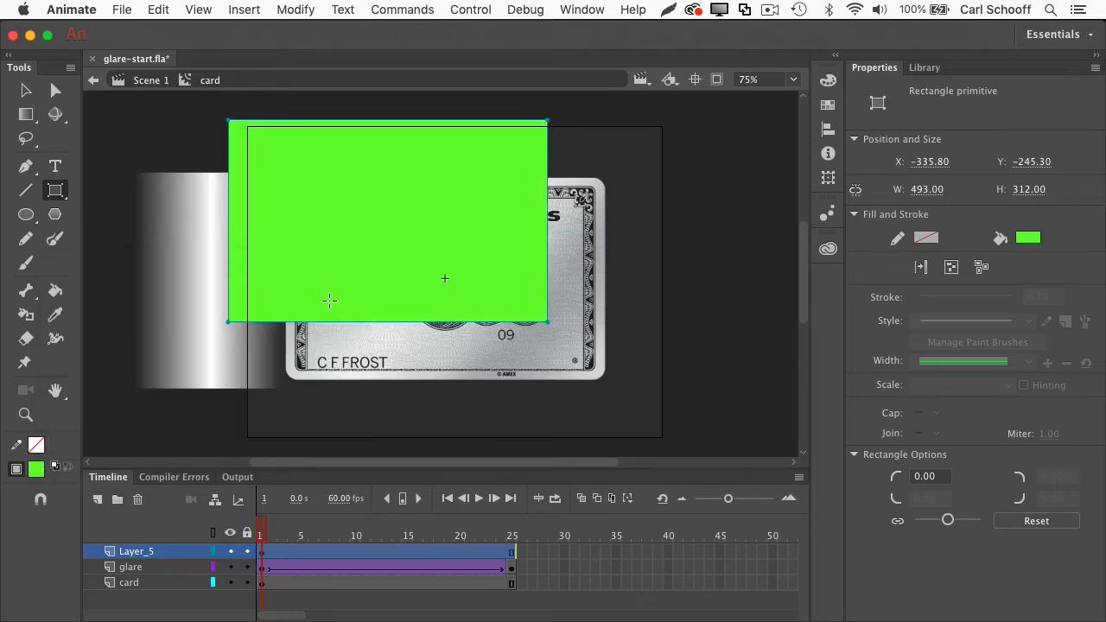
click(37, 471)
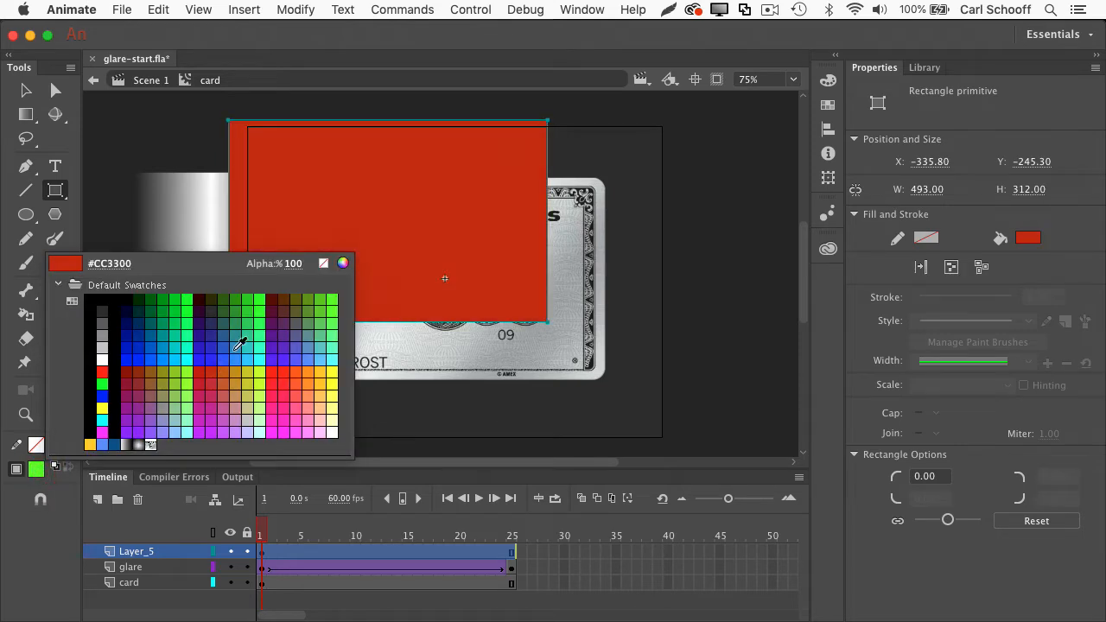
drag(292, 264, 259, 266)
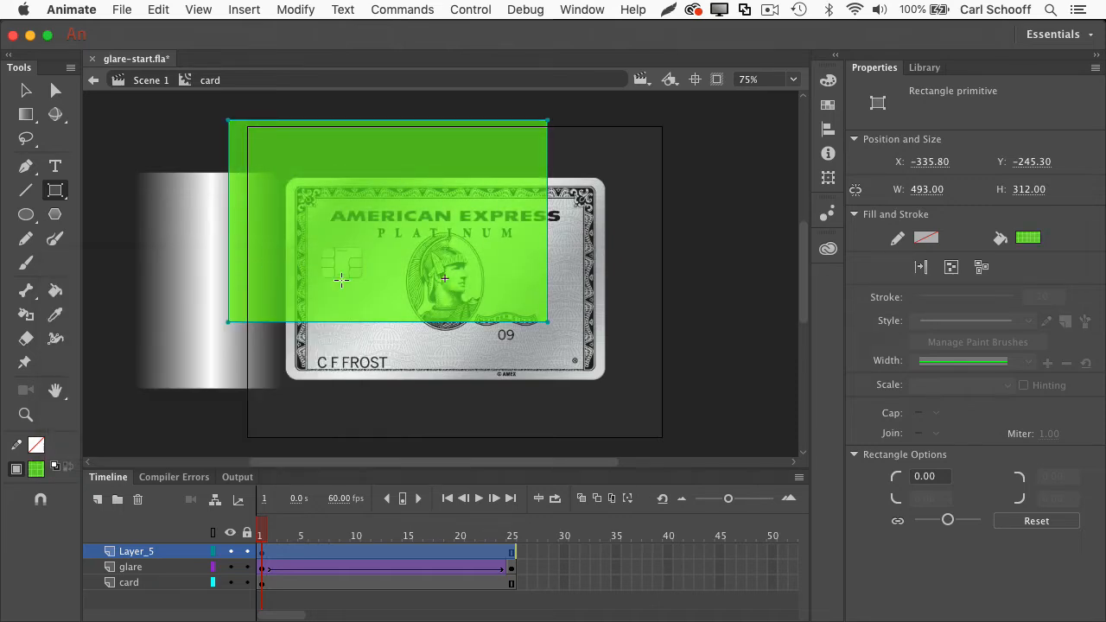
click(26, 89)
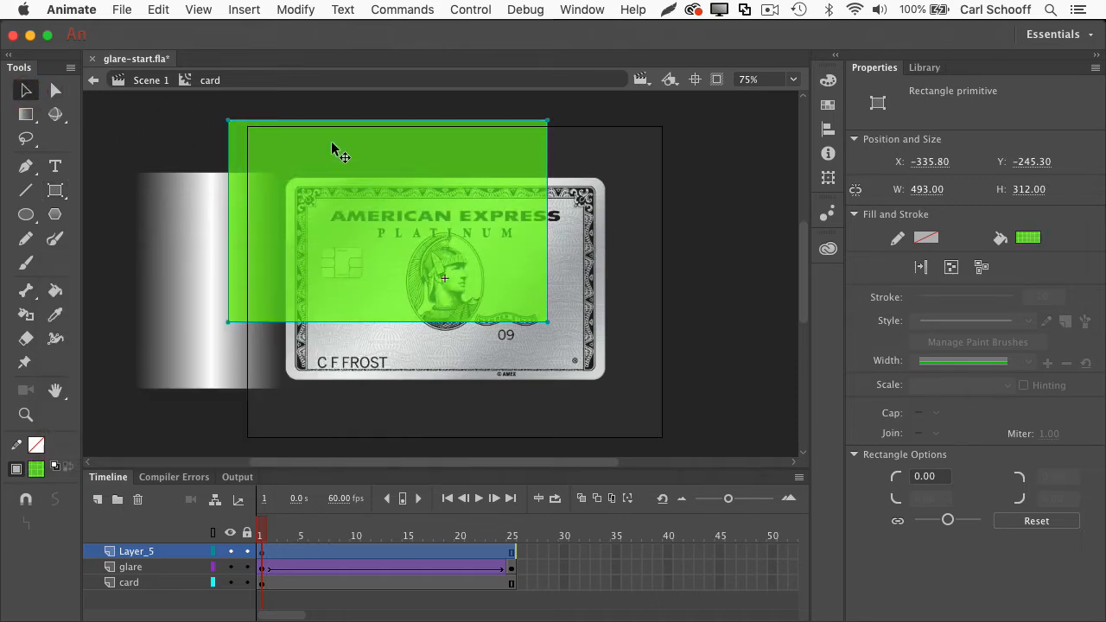
drag(332, 147, 389, 208)
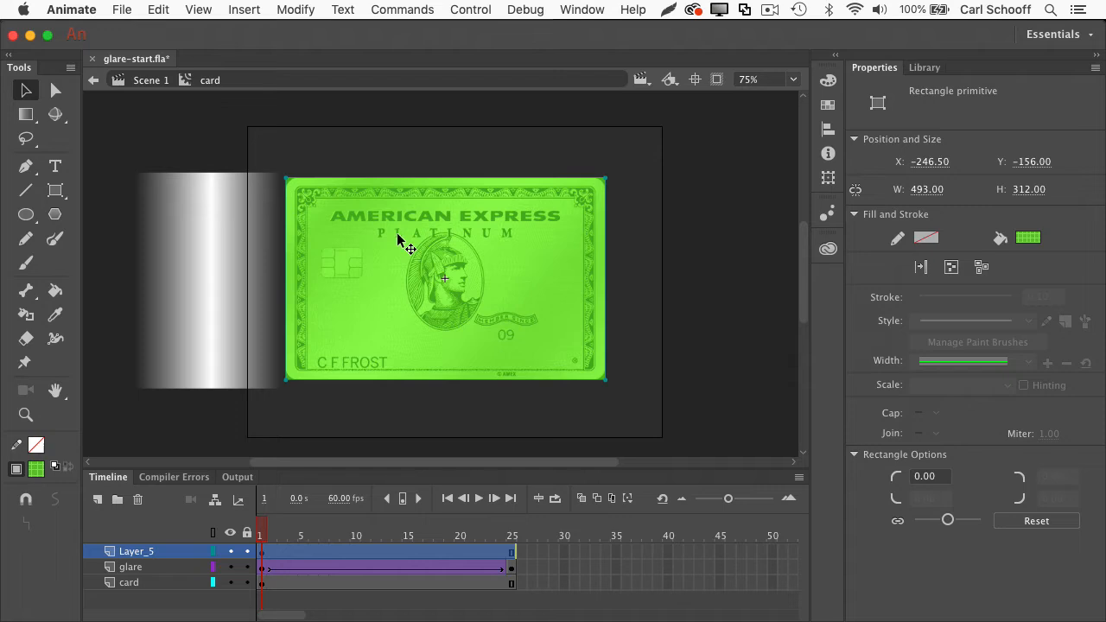
Step: Set the green rectangle's corner radius to 20 and check its rounded corners against the card's corners
key(super+equal)
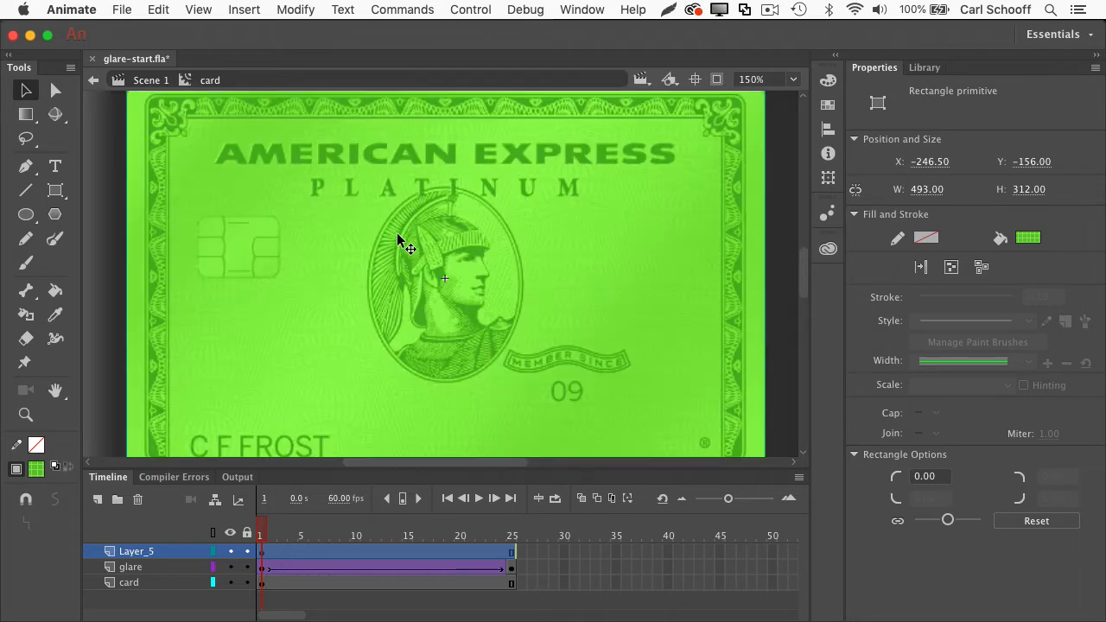
scroll(530, 296, left, 5)
scroll(531, 296, up, 4)
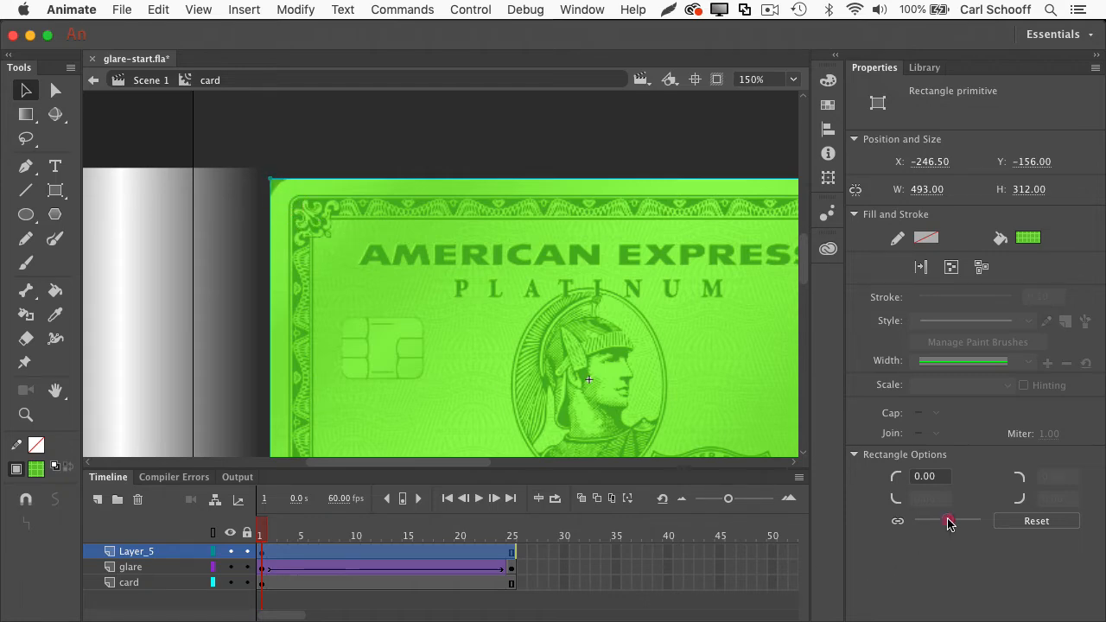
drag(948, 522, 953, 522)
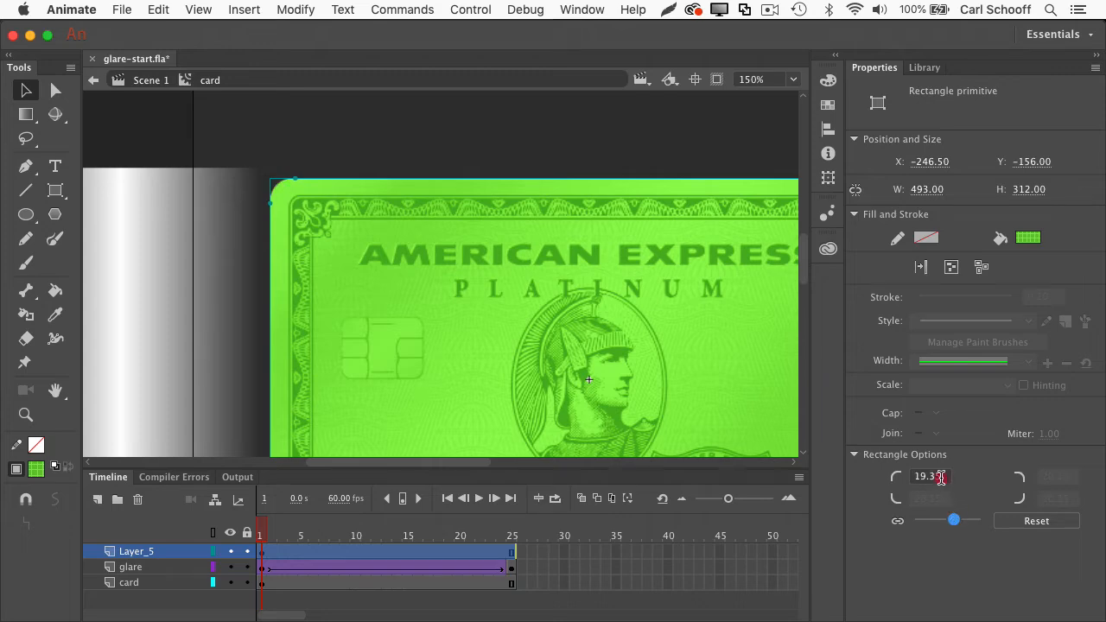
click(937, 477)
text(20)
key(Return)
scroll(368, 198, right, 10)
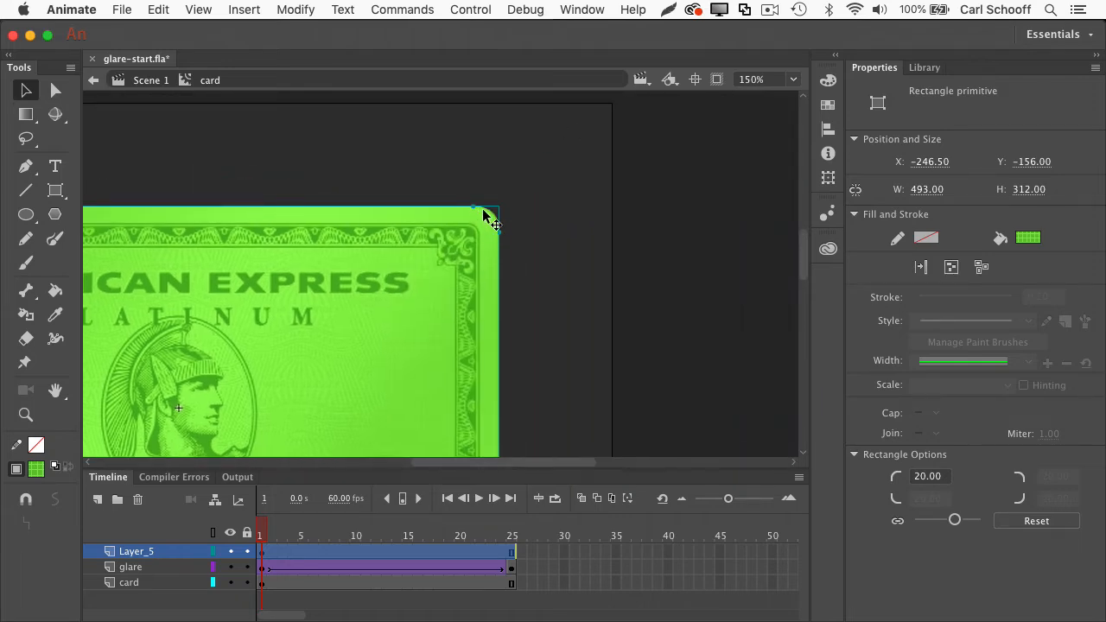
scroll(496, 309, down, 5)
scroll(495, 310, left, 2)
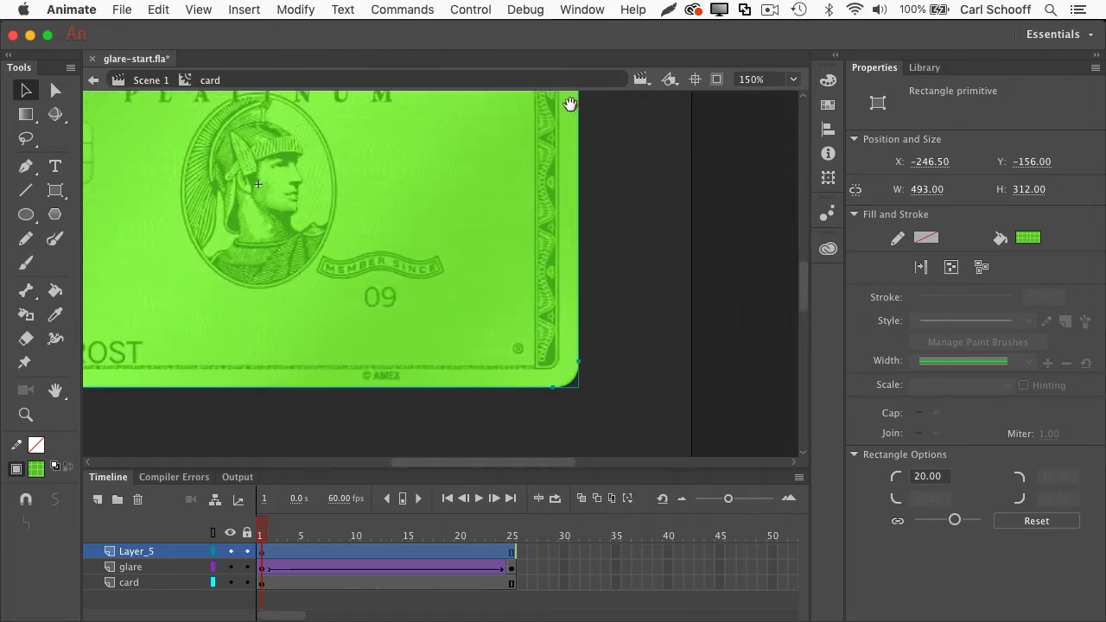
Step: Check the green rectangle's remaining corners against the card and preview the unmasked glare sweep at 75% zoom
scroll(492, 403, left, 5)
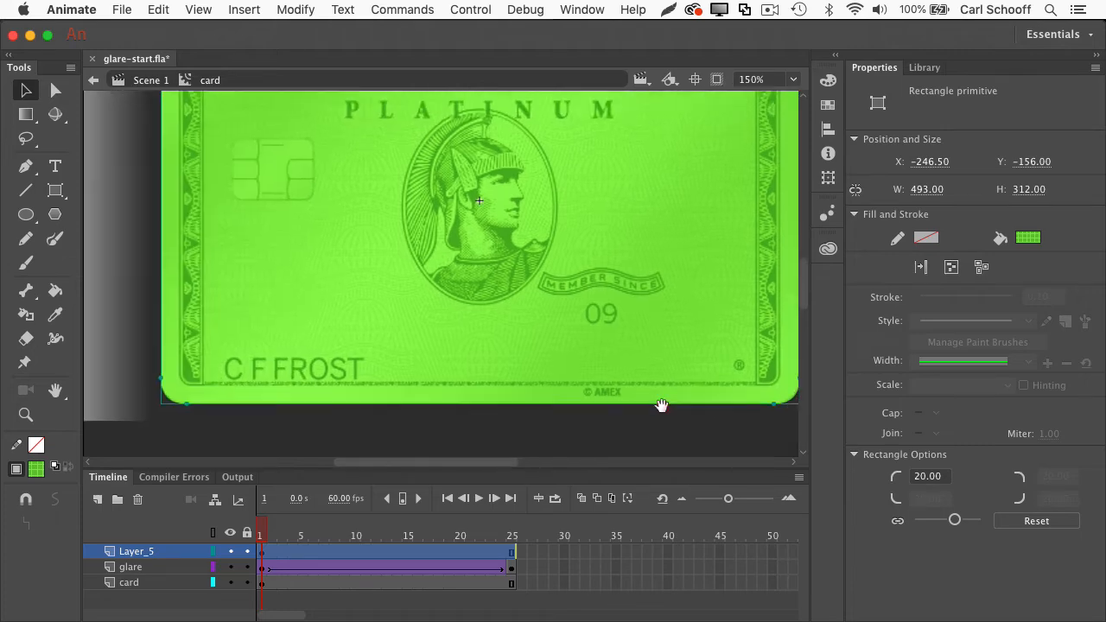
scroll(457, 337, up, 3)
scroll(424, 247, up, 3)
scroll(424, 247, left, 1)
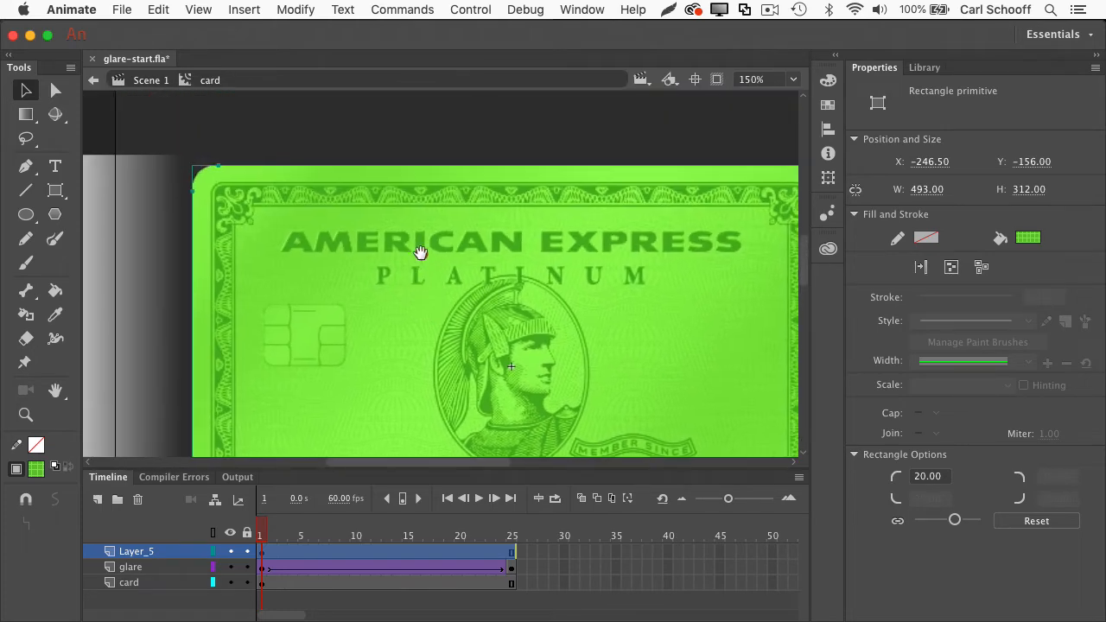
click(773, 79)
text(75)
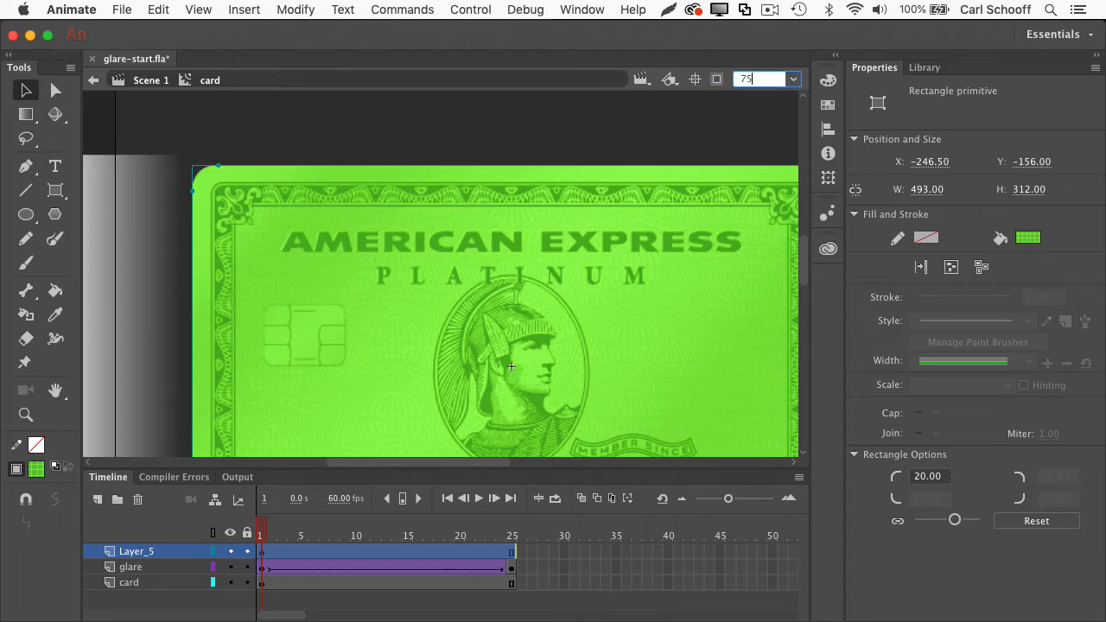
key(Return)
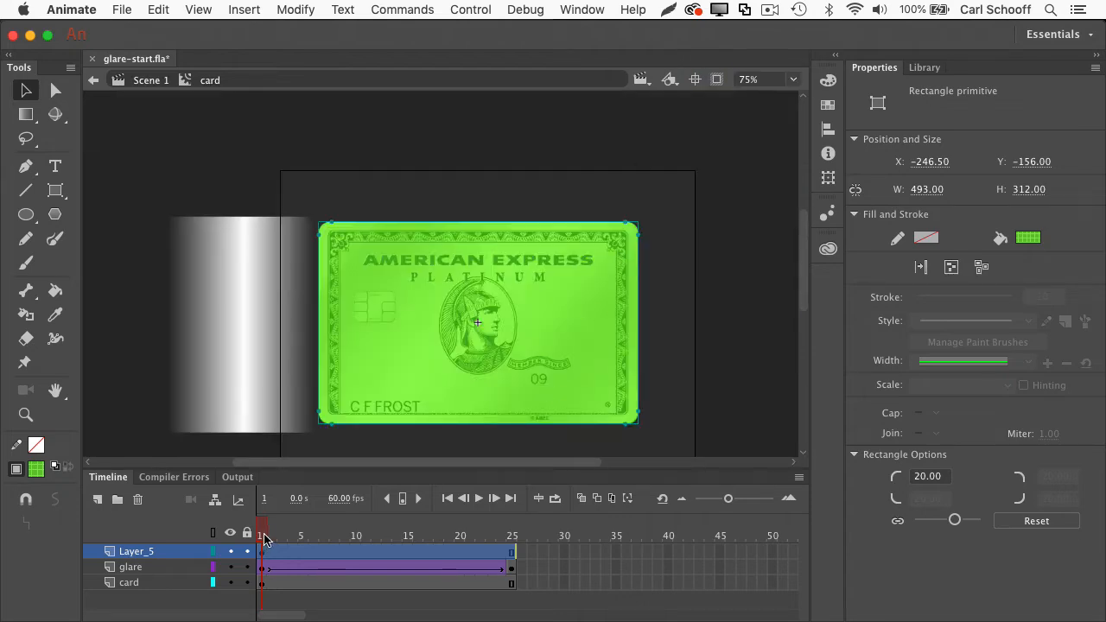
drag(264, 537, 501, 532)
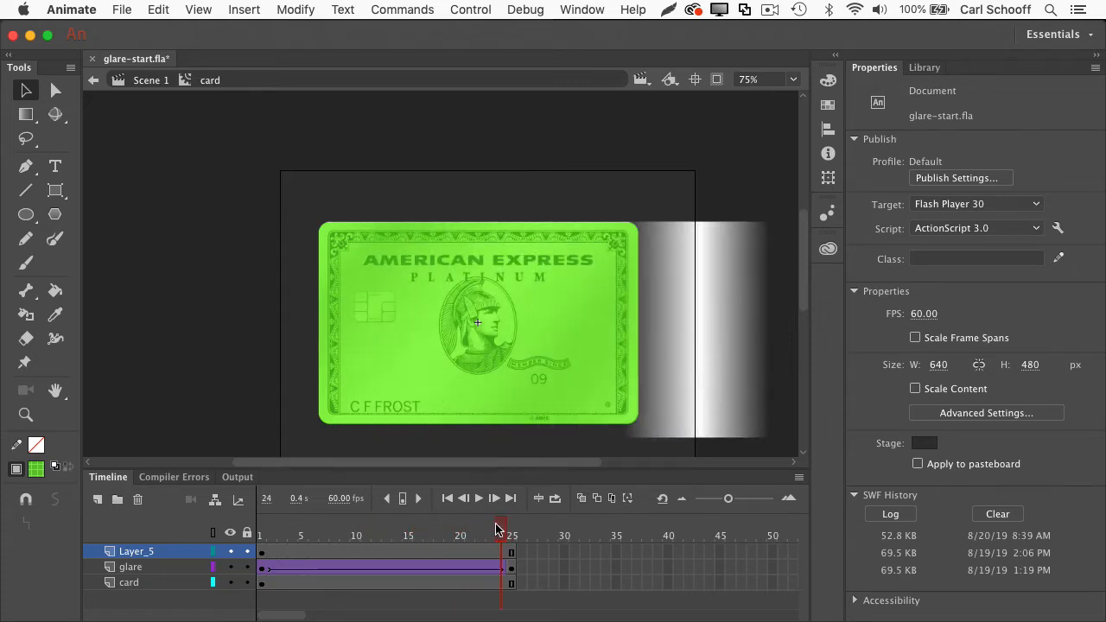
drag(499, 530, 260, 532)
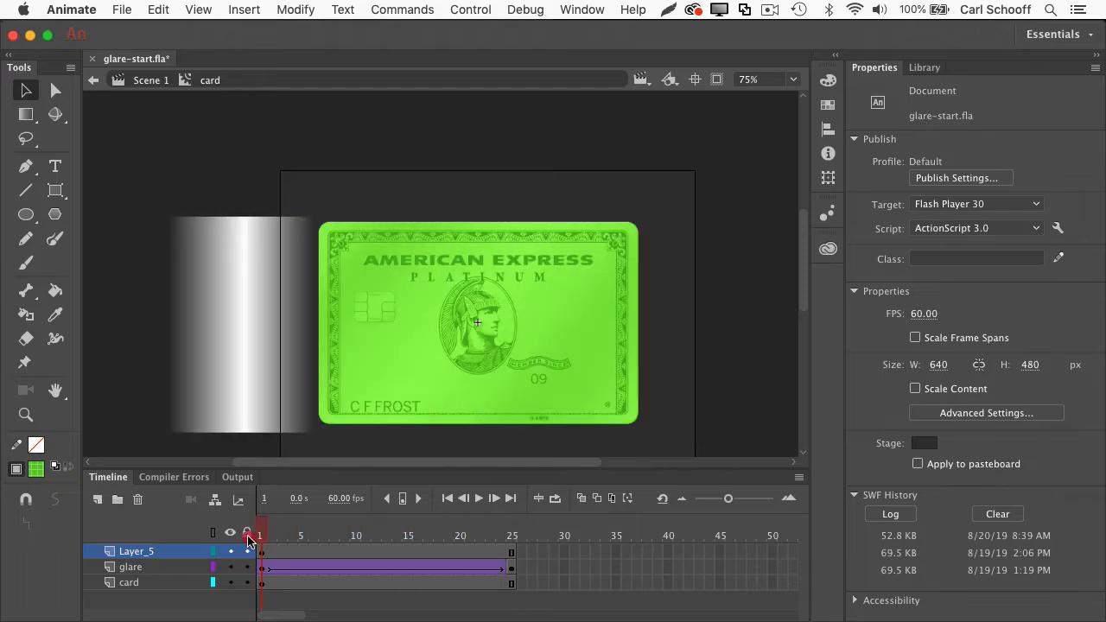
Step: Turn Layer_5 into a mask for the glare layer and preview the masked glare up to frame 8
right_click(136, 557)
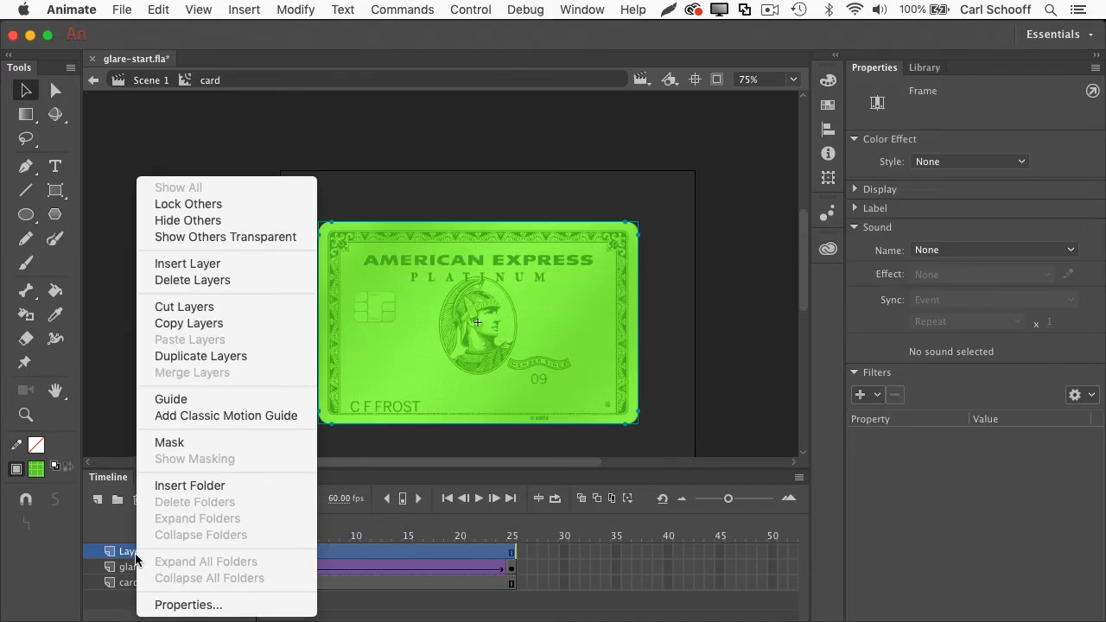
click(211, 440)
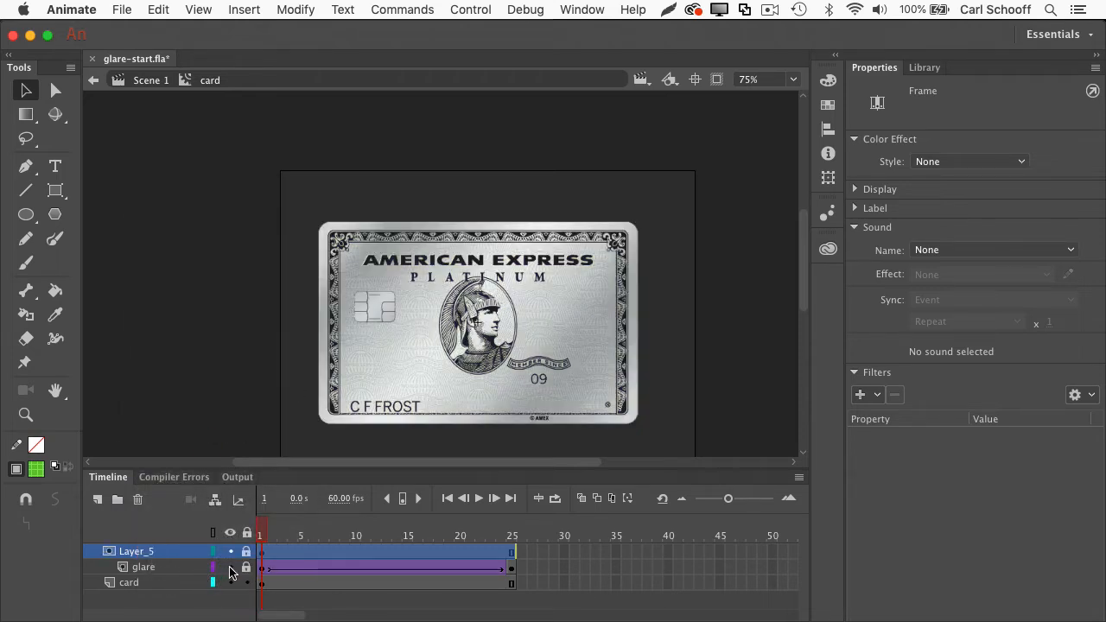
drag(261, 538, 333, 539)
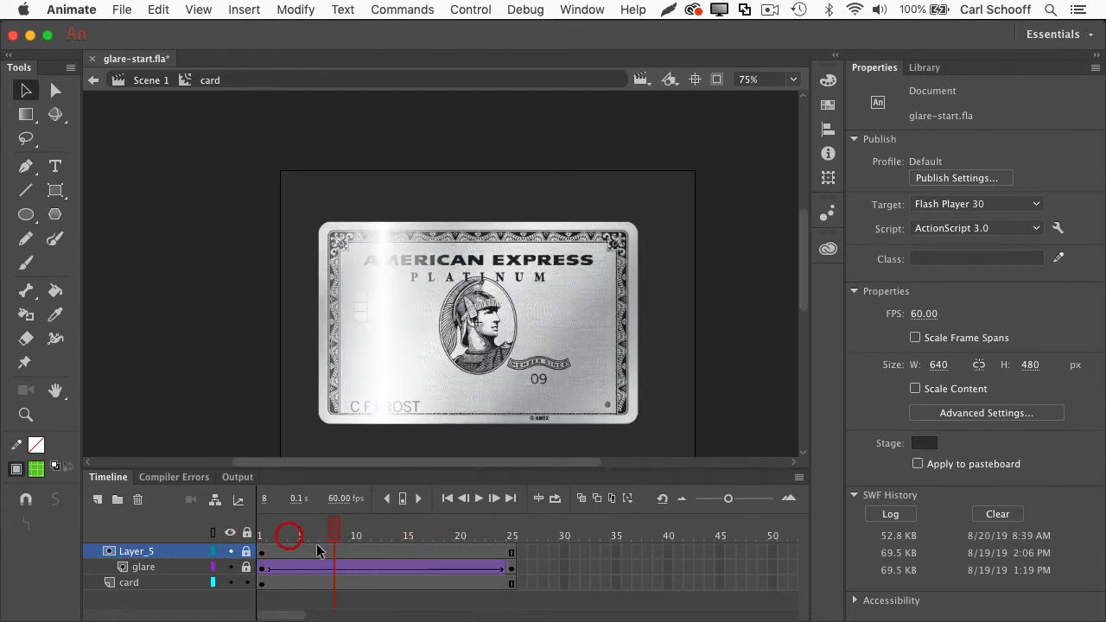
Step: Place the card layer under the Layer_5 mask as well, lock it and return to frame 1
click(246, 567)
click(121, 583)
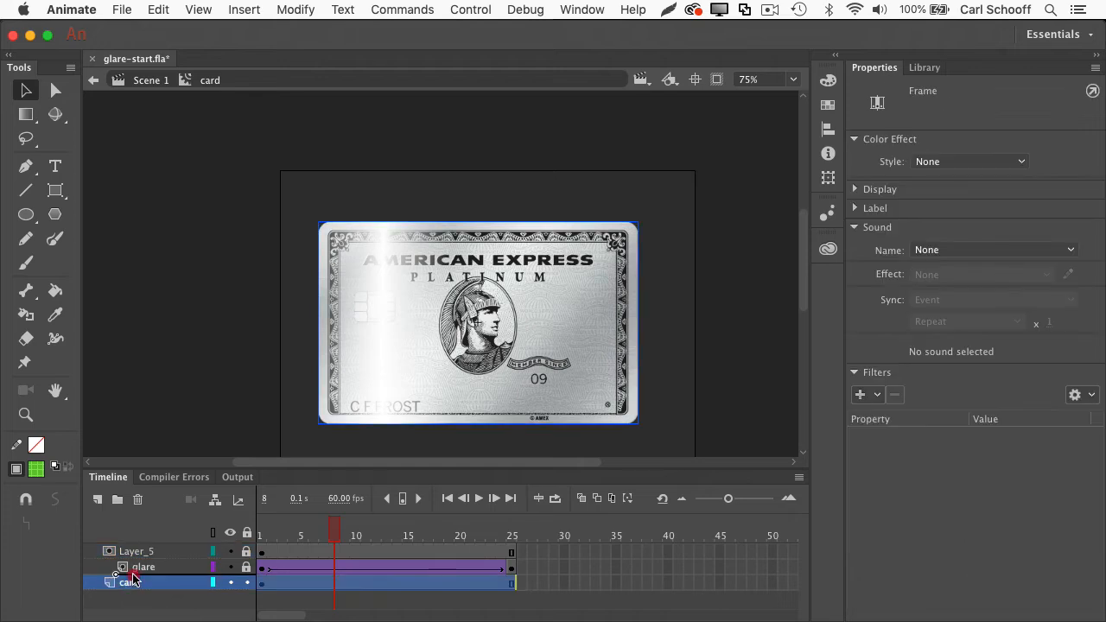
click(141, 584)
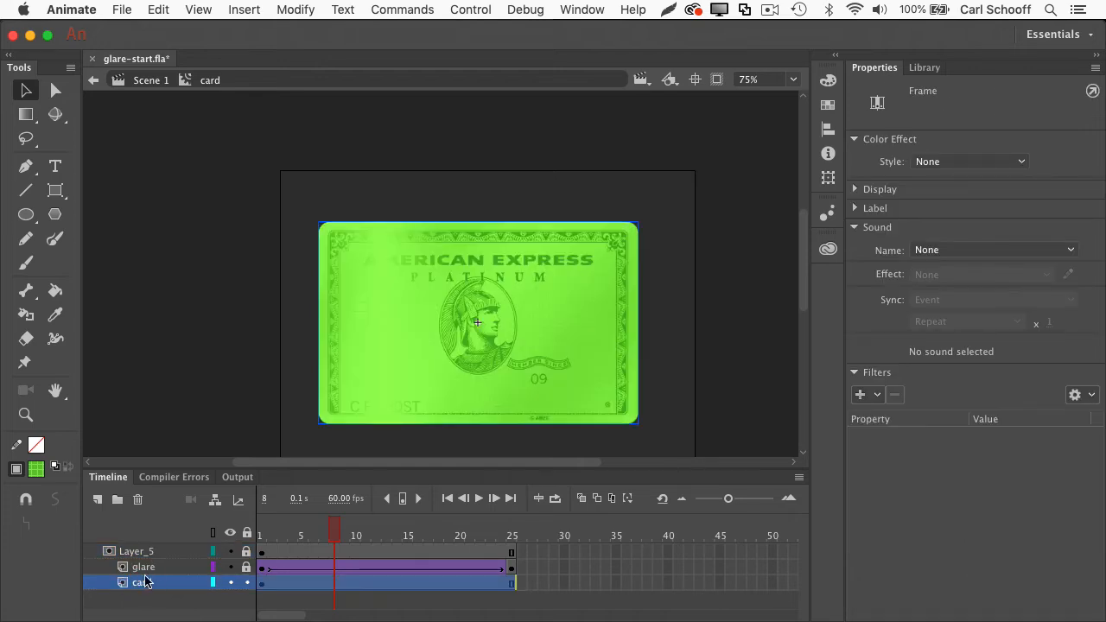
click(247, 582)
drag(333, 541, 251, 544)
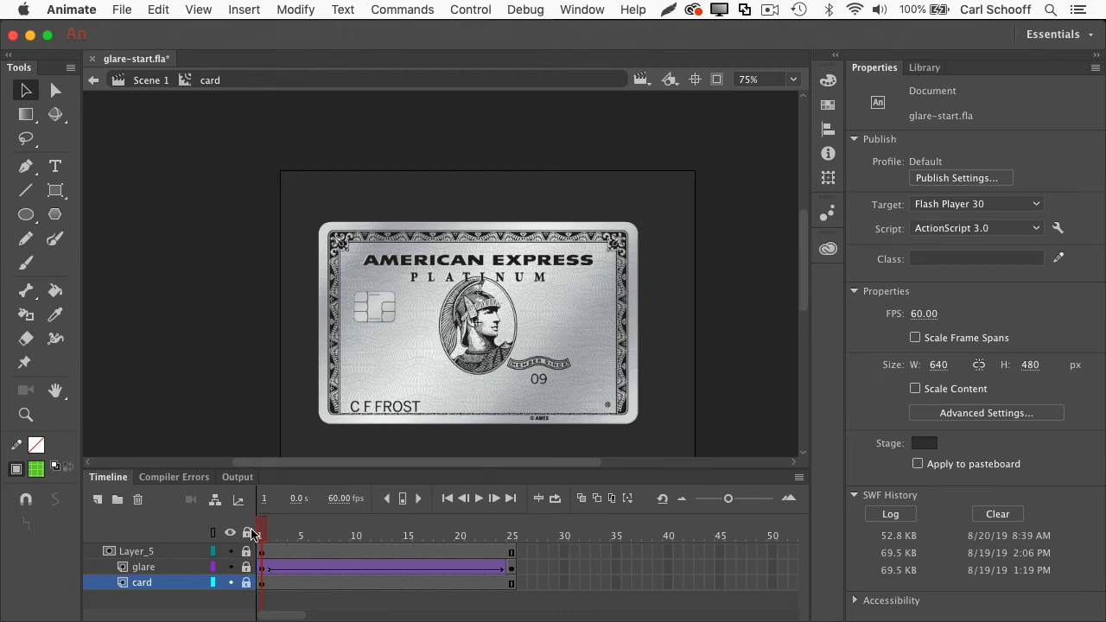
Step: Unlock all layers to inspect the mask artwork, then relock them and preview the glare up to frame 13
click(247, 532)
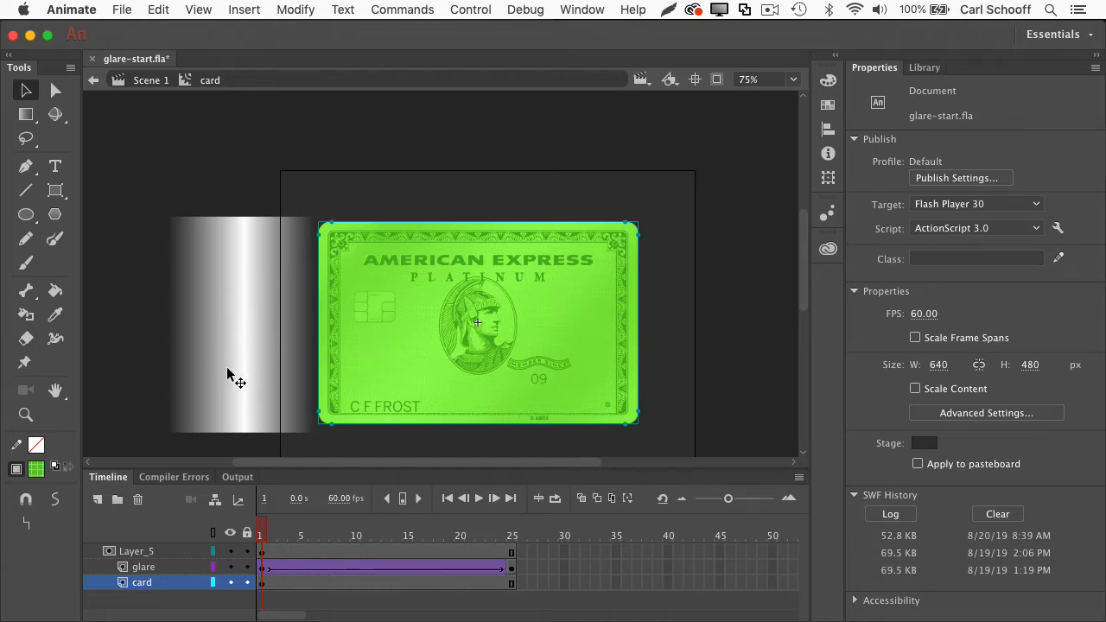
click(247, 533)
drag(262, 532, 387, 538)
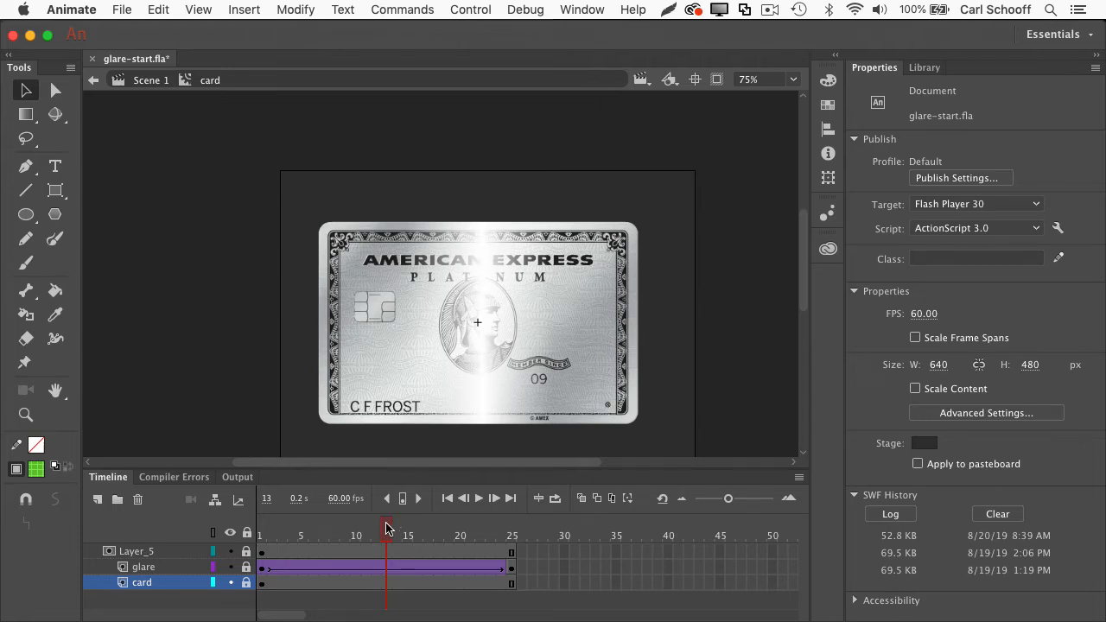
Step: Open the glare symbol from the library for editing and hide the selection edges on its shape
click(925, 67)
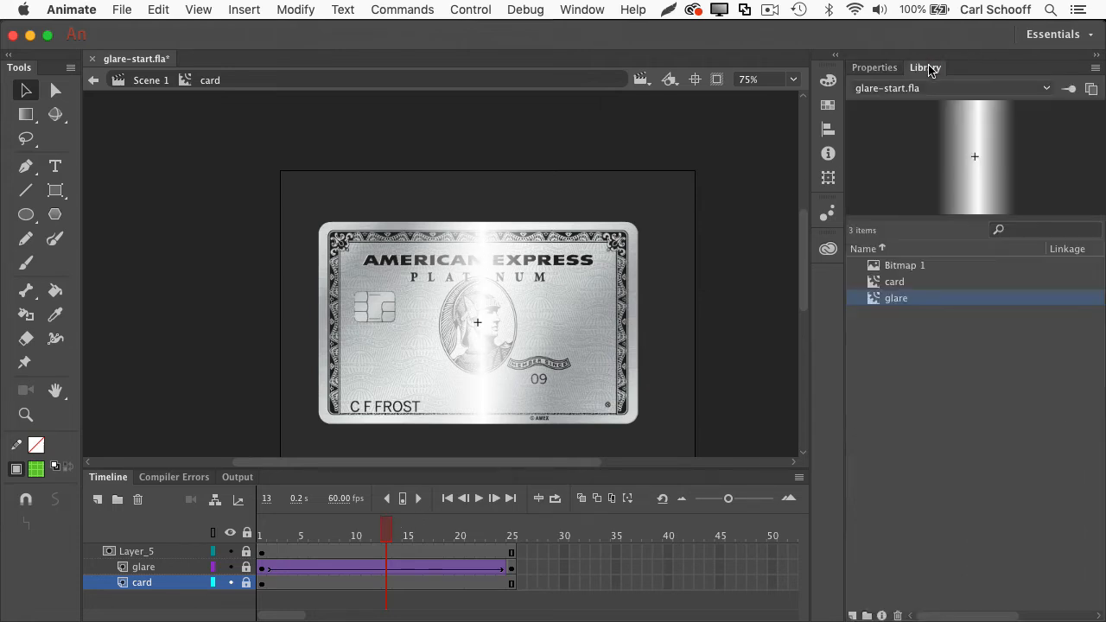
double_click(971, 175)
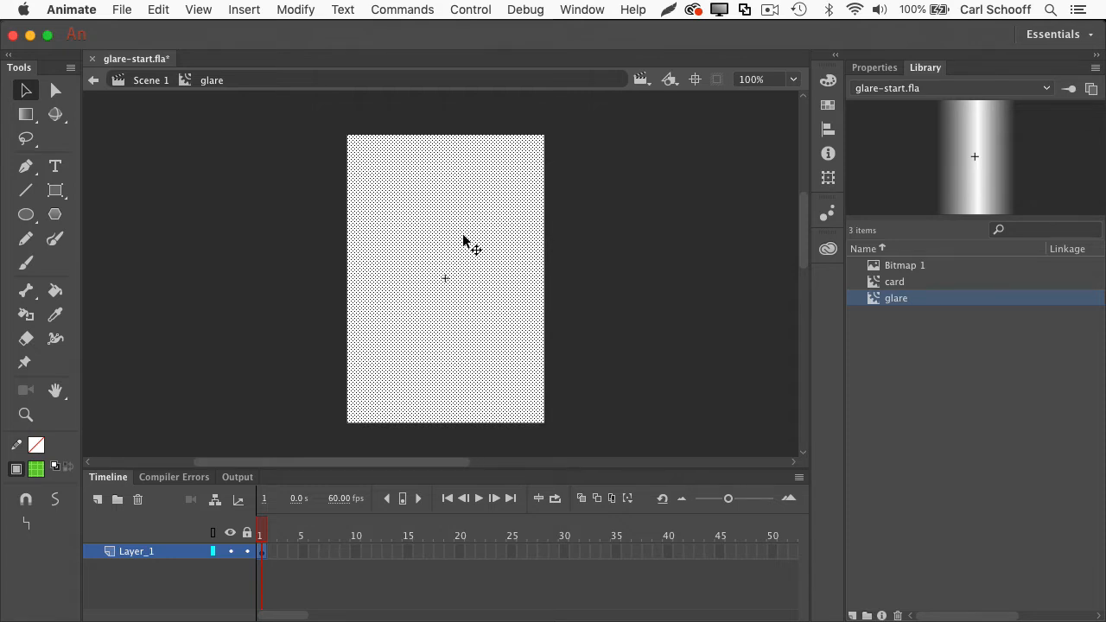
key(super+shift+e)
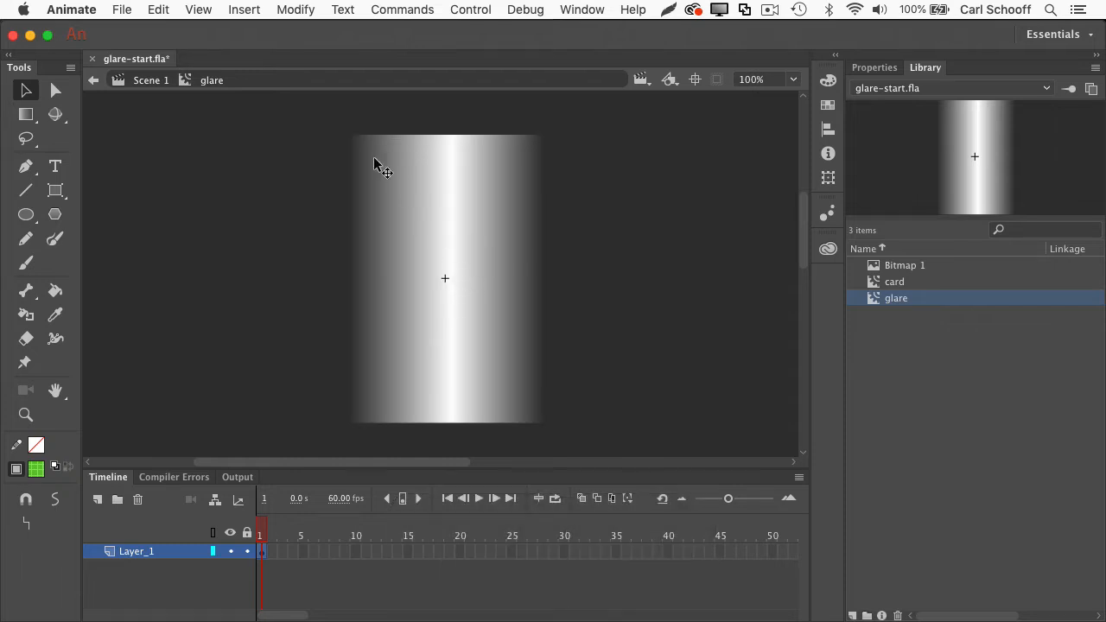
click(200, 11)
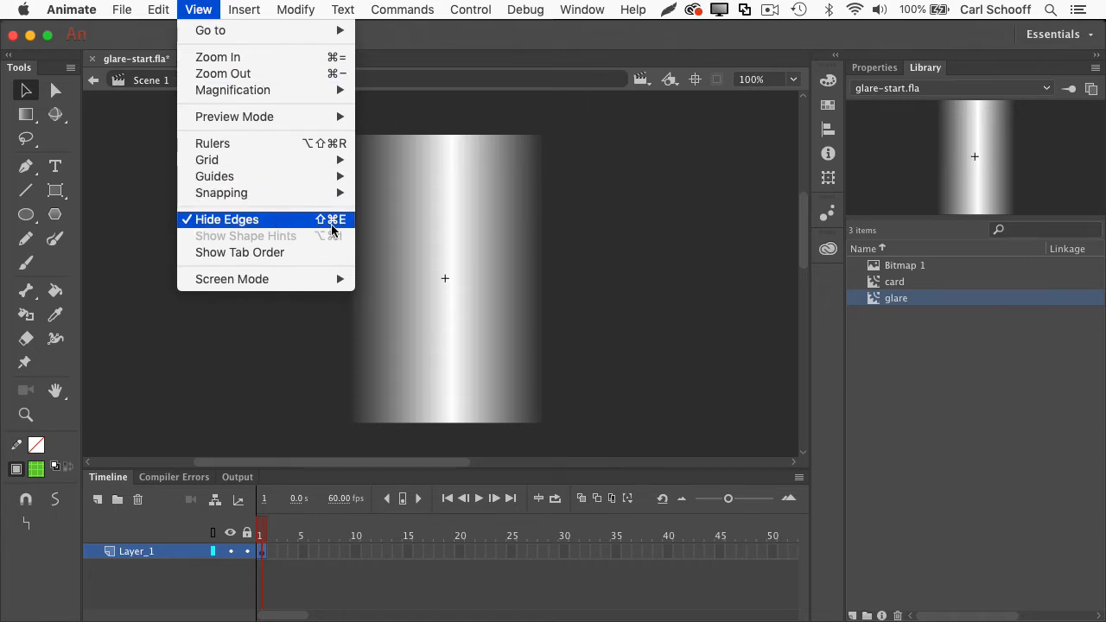
key(super+e)
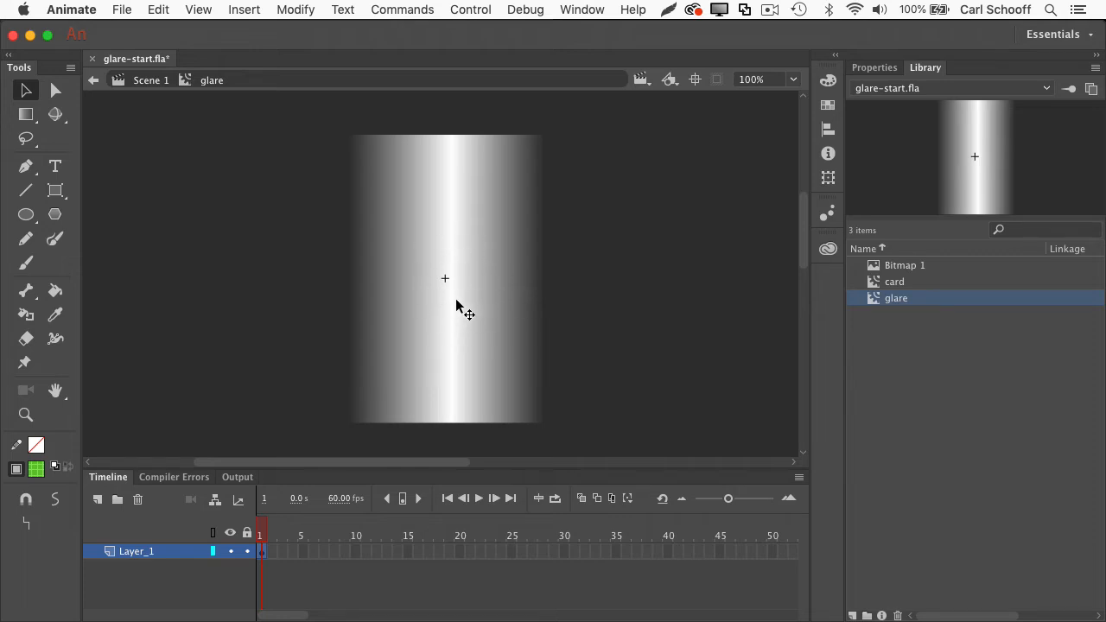
Step: Add a colour stop on each side of the glare gradient's centre stop and set the right one's alpha to 95%
click(26, 114)
click(404, 217)
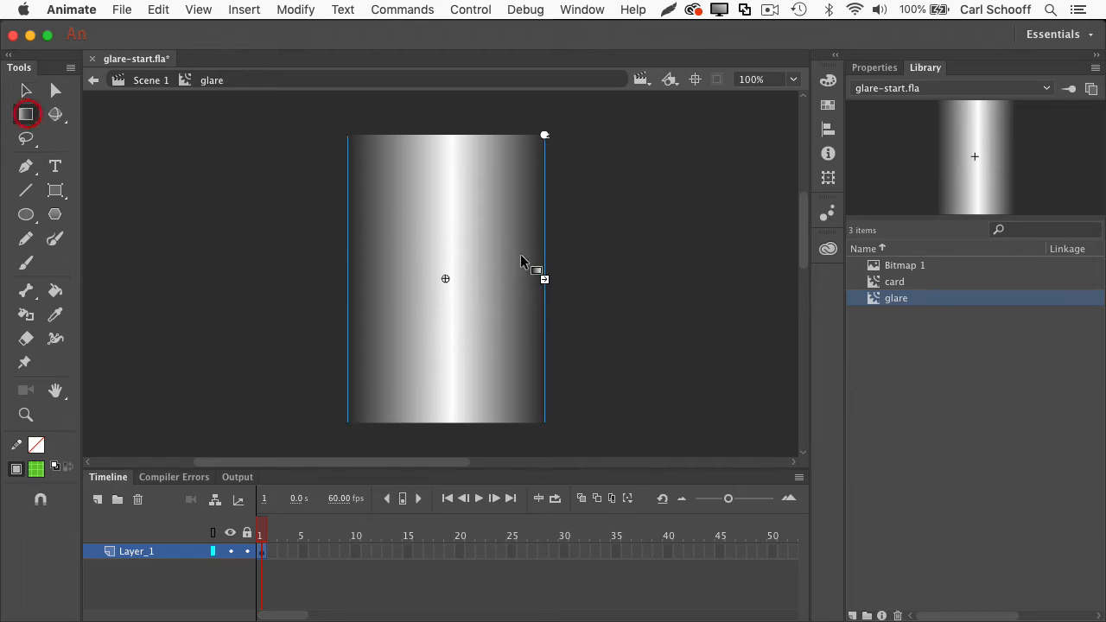
click(828, 81)
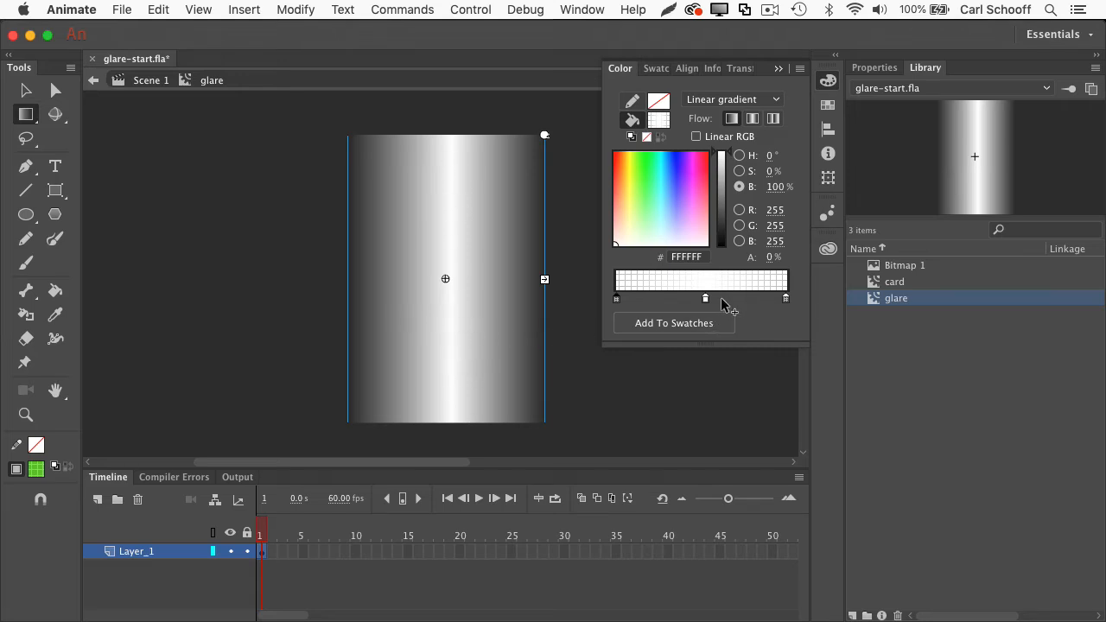
click(675, 299)
click(728, 299)
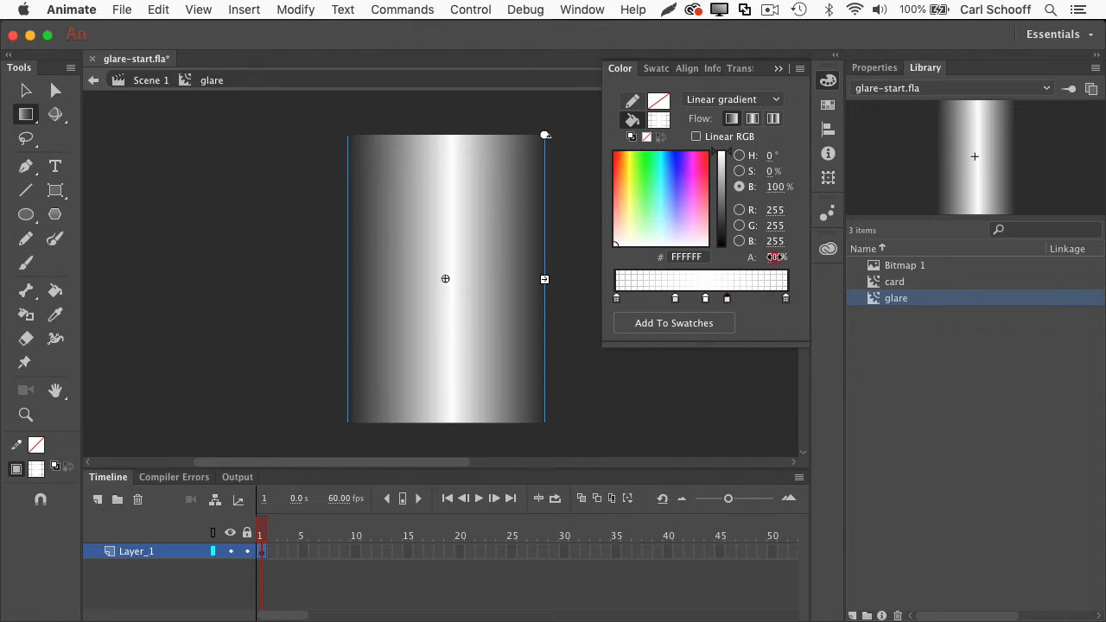
drag(771, 257, 793, 257)
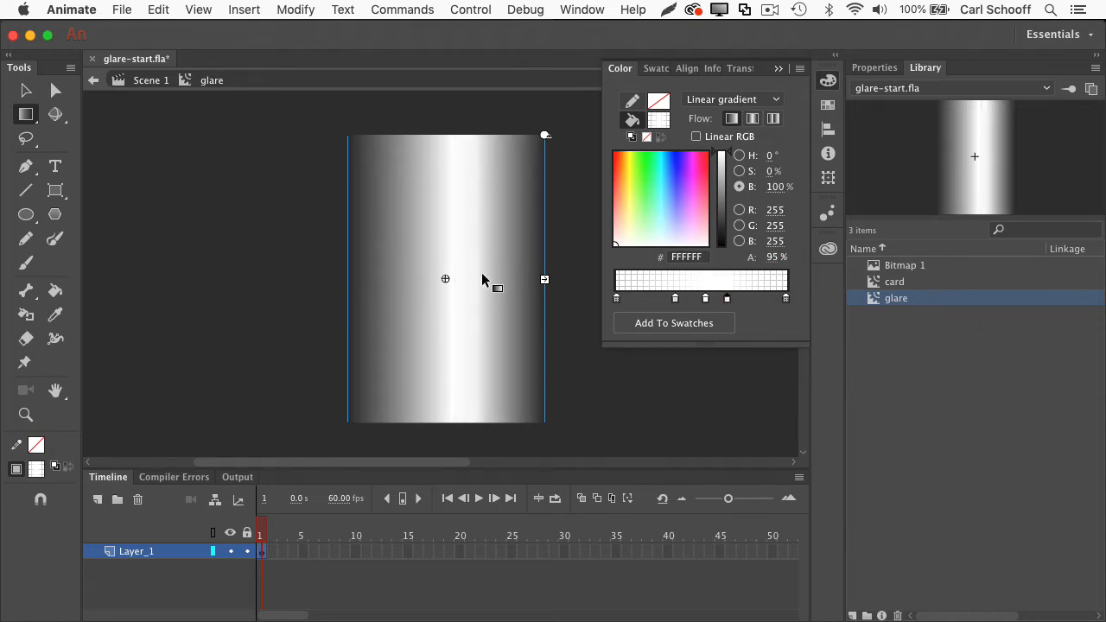
Step: Set the alpha of the new colour stop left of the glare gradient's centre to 76%
click(674, 299)
click(777, 258)
drag(777, 258, 786, 263)
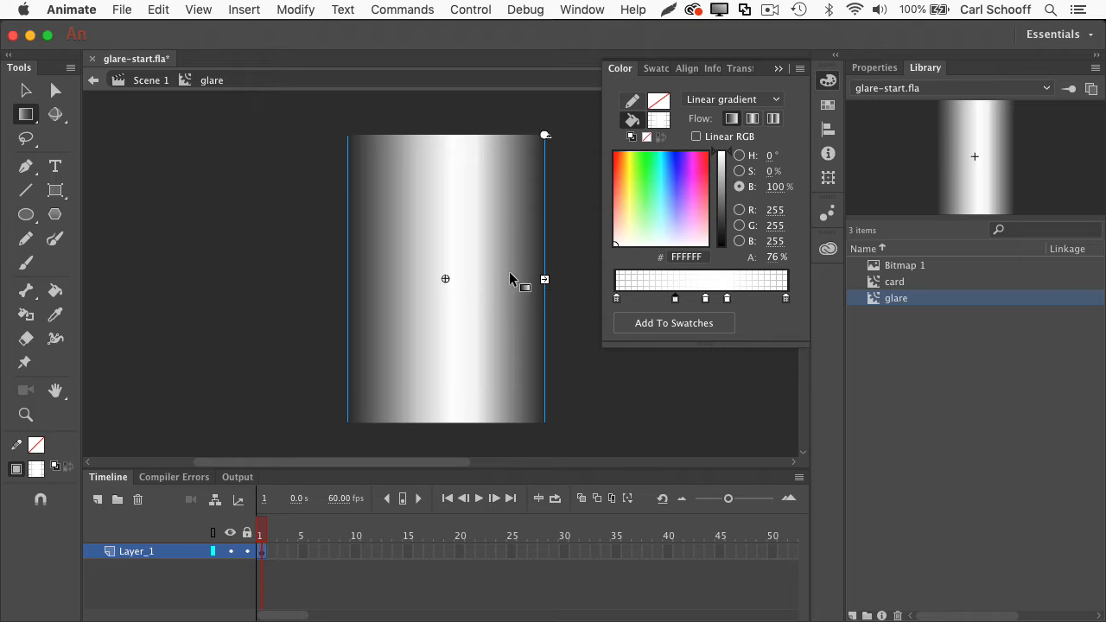
Step: Reopen the card symbol and preview the widened glare around frame 11
click(149, 81)
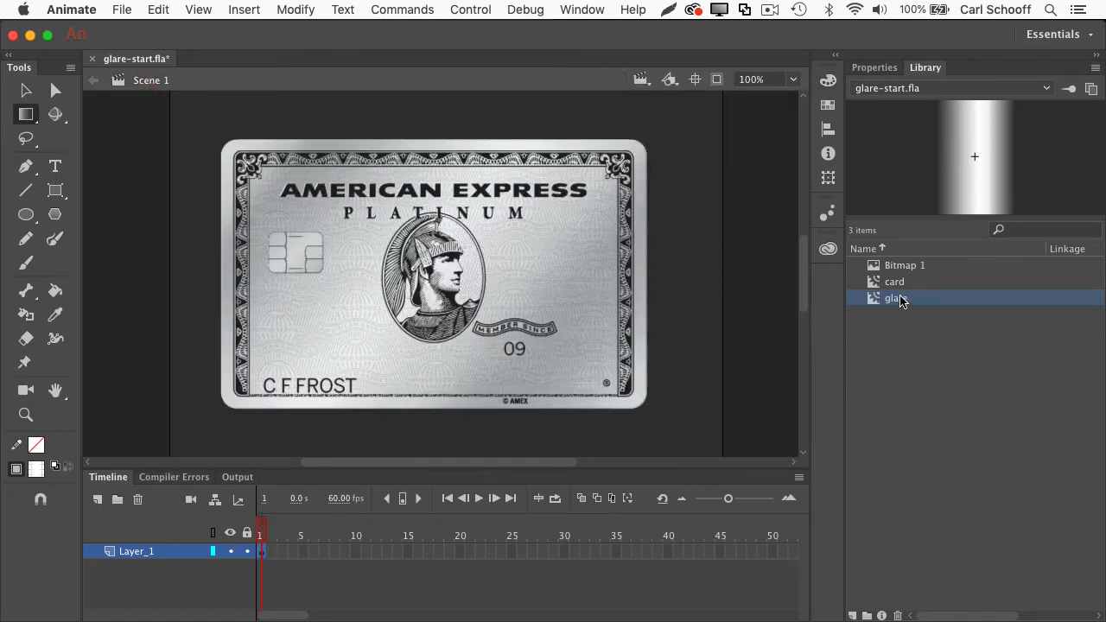
double_click(882, 282)
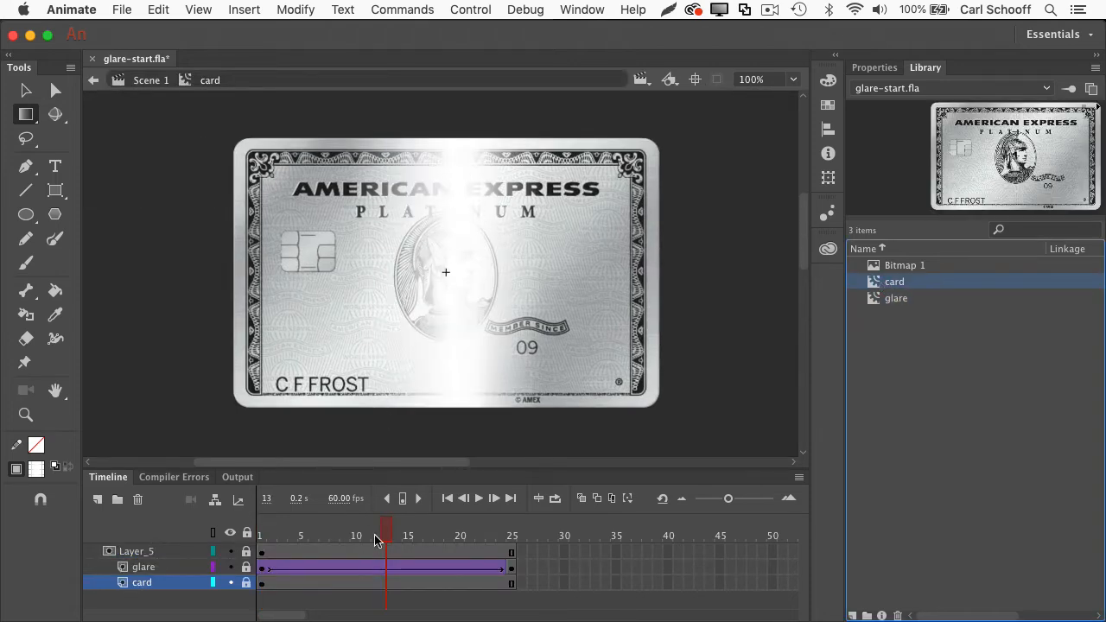
mouse_move(383, 539)
mouse_down()
mouse_move(287, 545)
mouse_move(510, 553)
mouse_move(256, 553)
mouse_move(366, 548)
mouse_up()
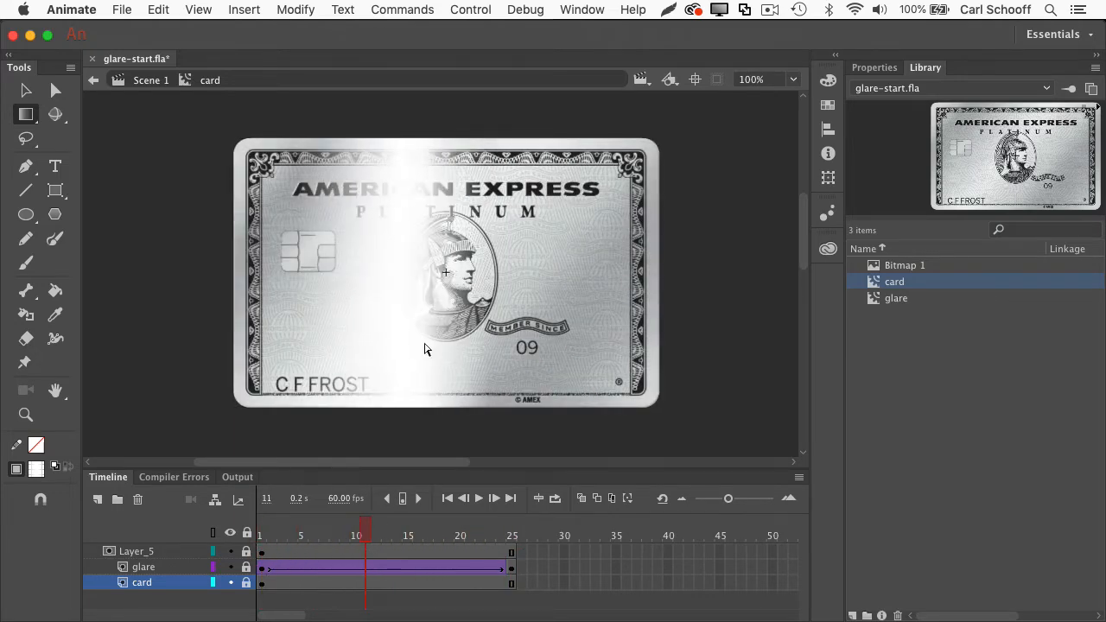
Step: Add a Blur filter to the glare layer's frames and unlink its X and Y blur amounts
click(161, 566)
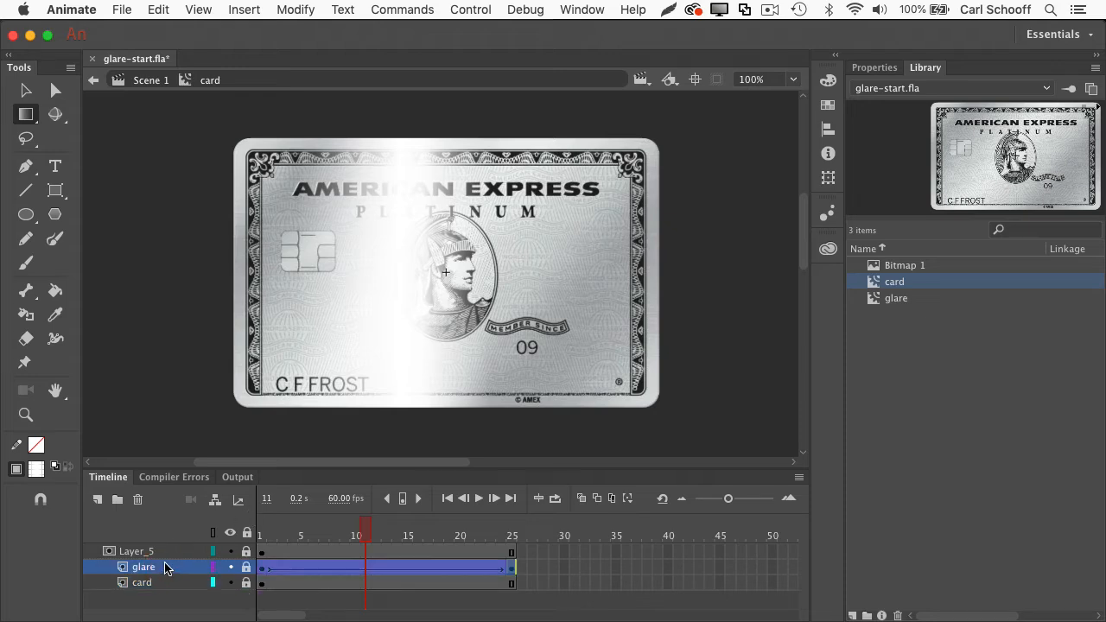
click(889, 69)
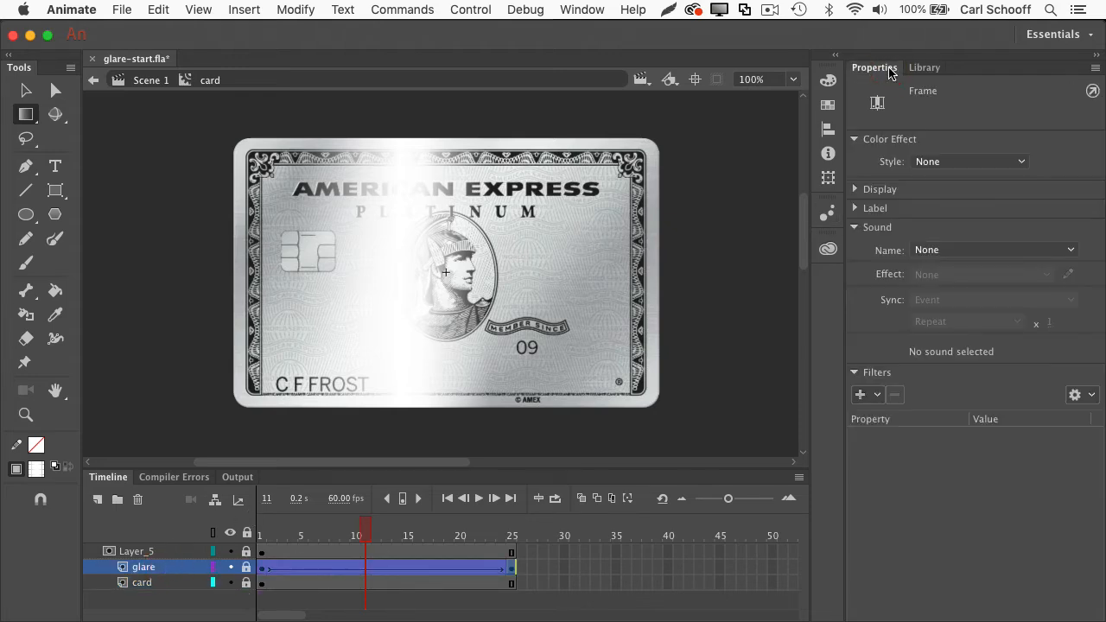
click(878, 395)
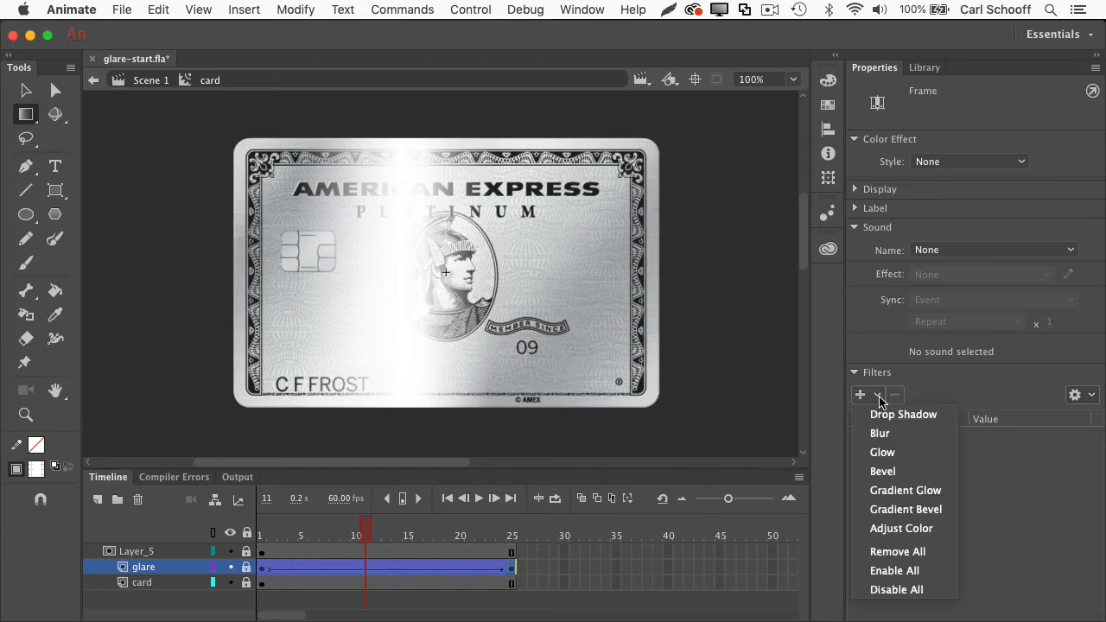
click(881, 433)
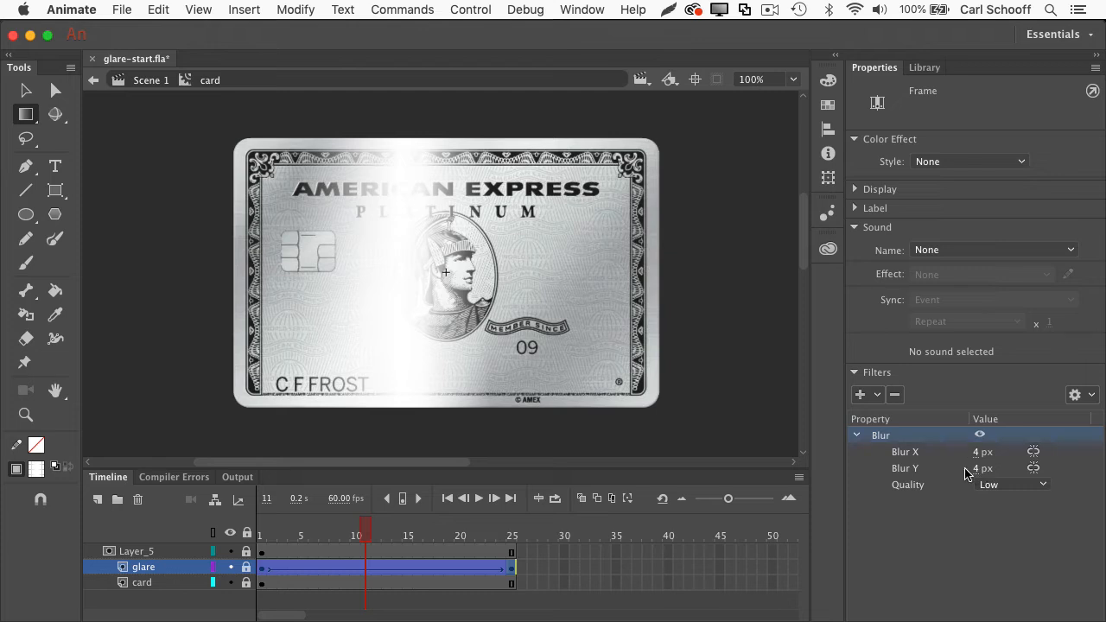
click(1036, 464)
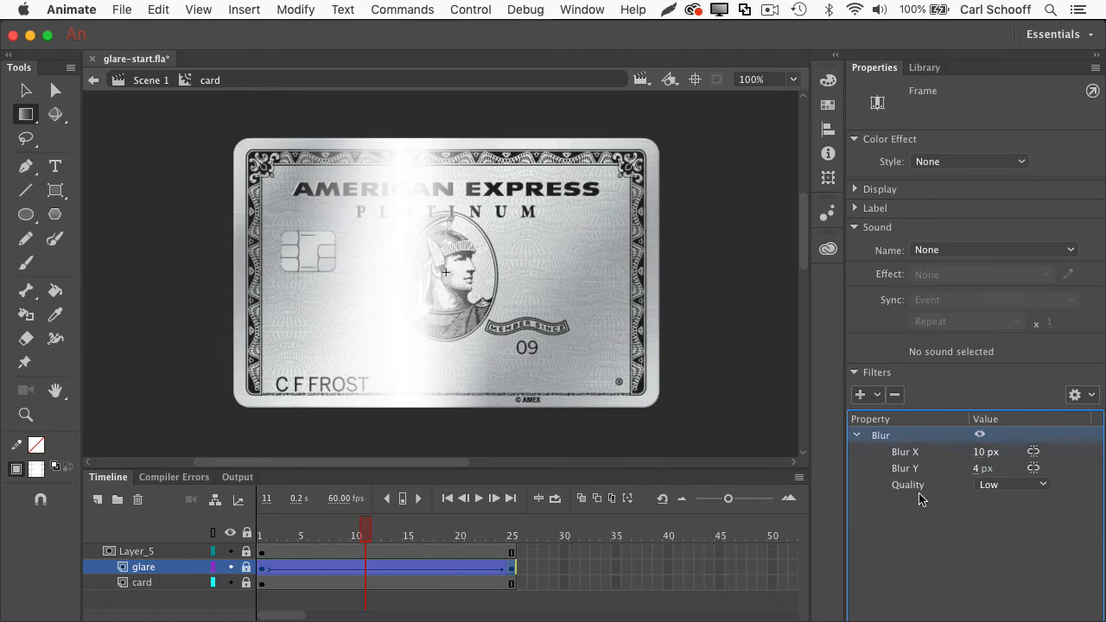
Step: Try the glare's horizontal blur at 155 px and 1 px, and preview the sweep at frame 12
click(982, 452)
text(155)
key(Return)
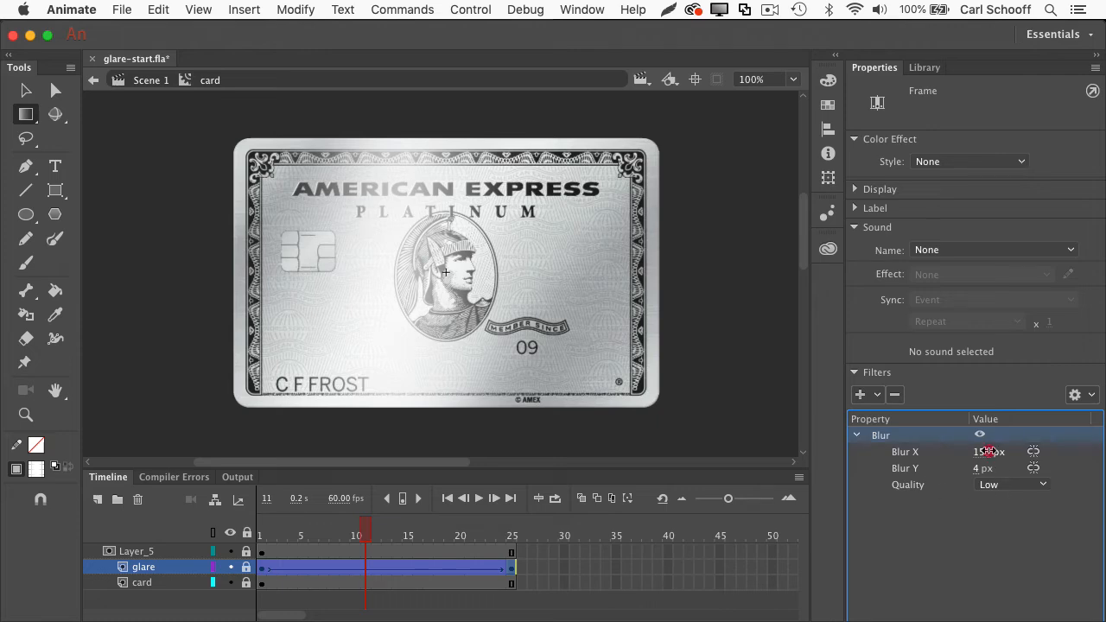
drag(984, 452, 835, 458)
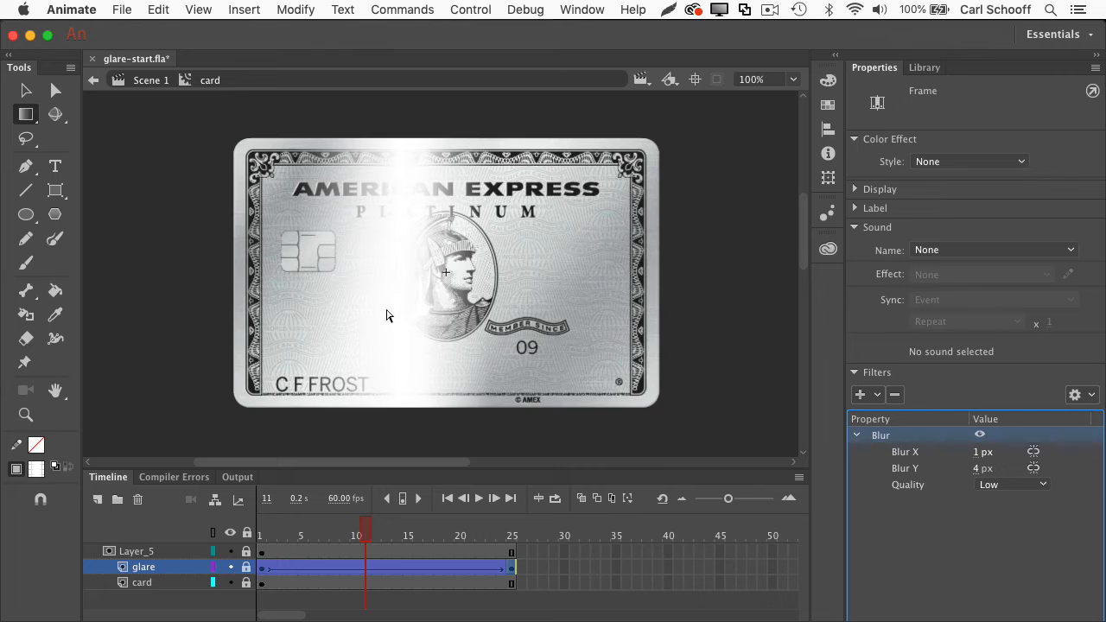
click(981, 456)
key(Return)
drag(365, 536, 382, 553)
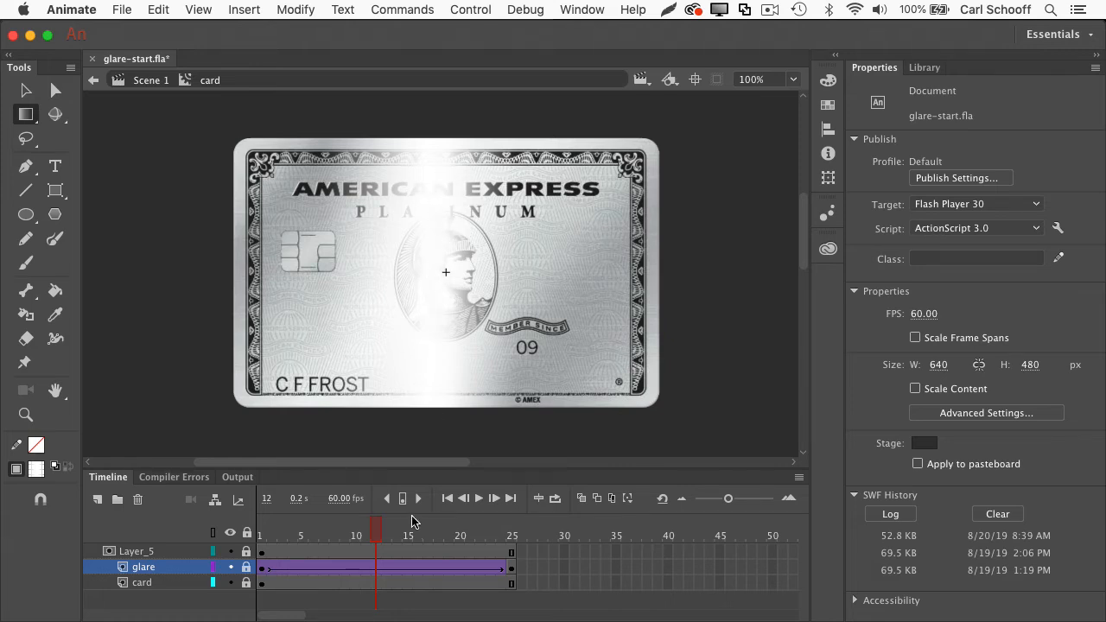
Step: Set the blending mode of the glare layer's frames to Overlay
drag(381, 531, 402, 532)
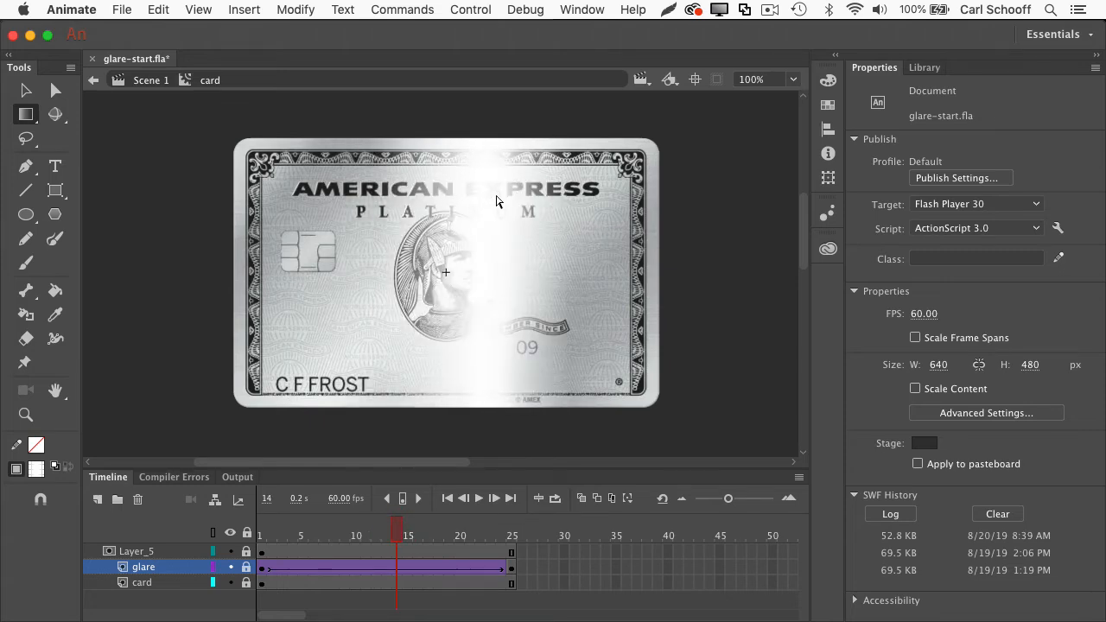
click(386, 531)
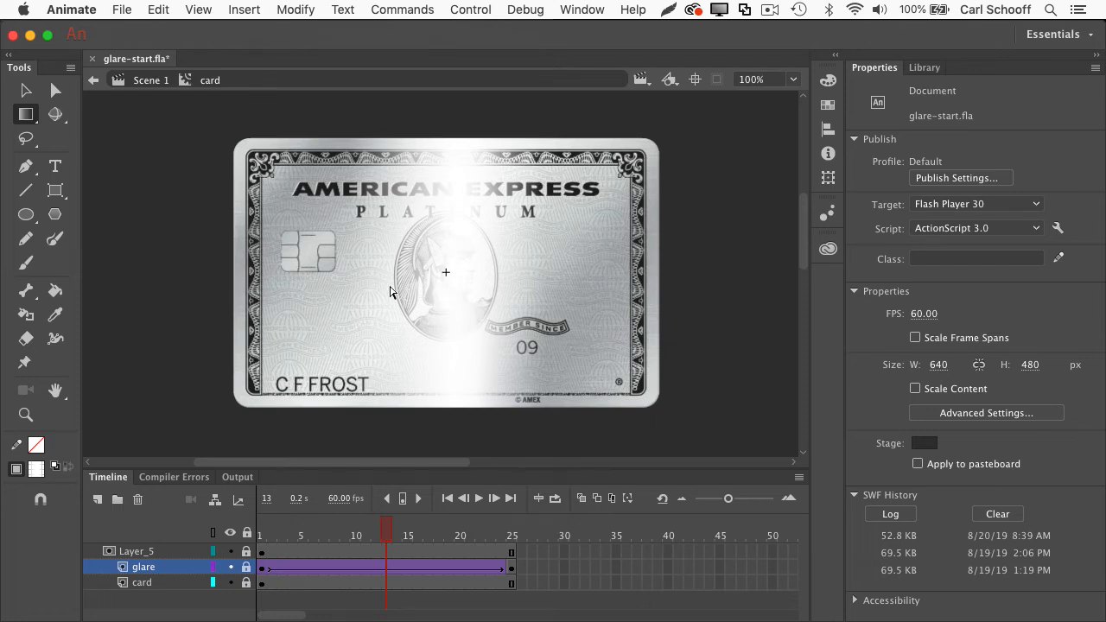
click(172, 567)
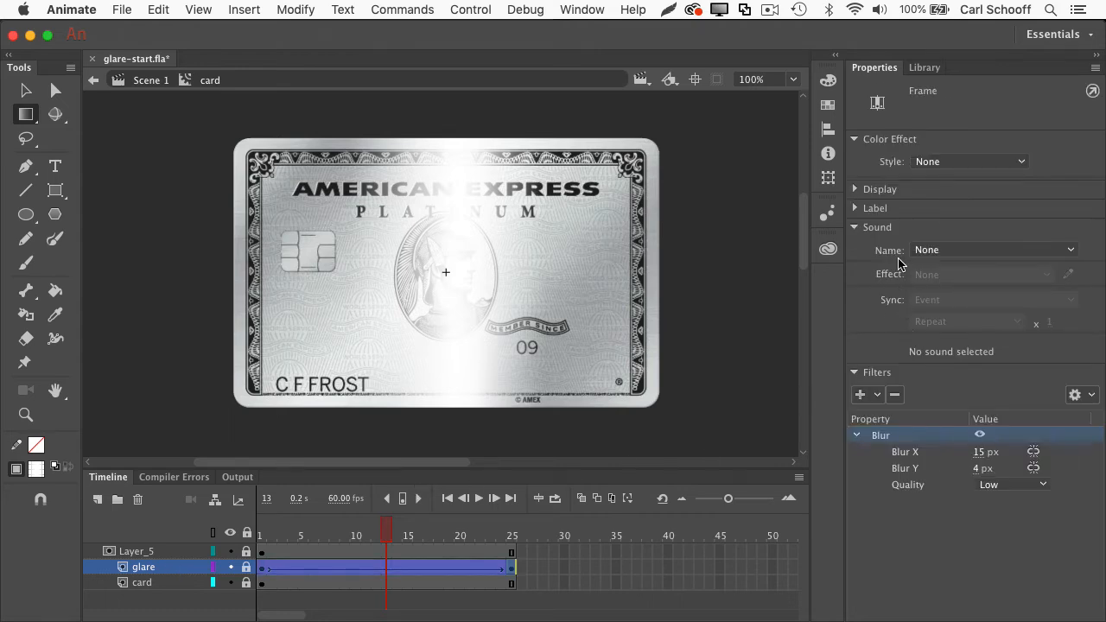
click(856, 190)
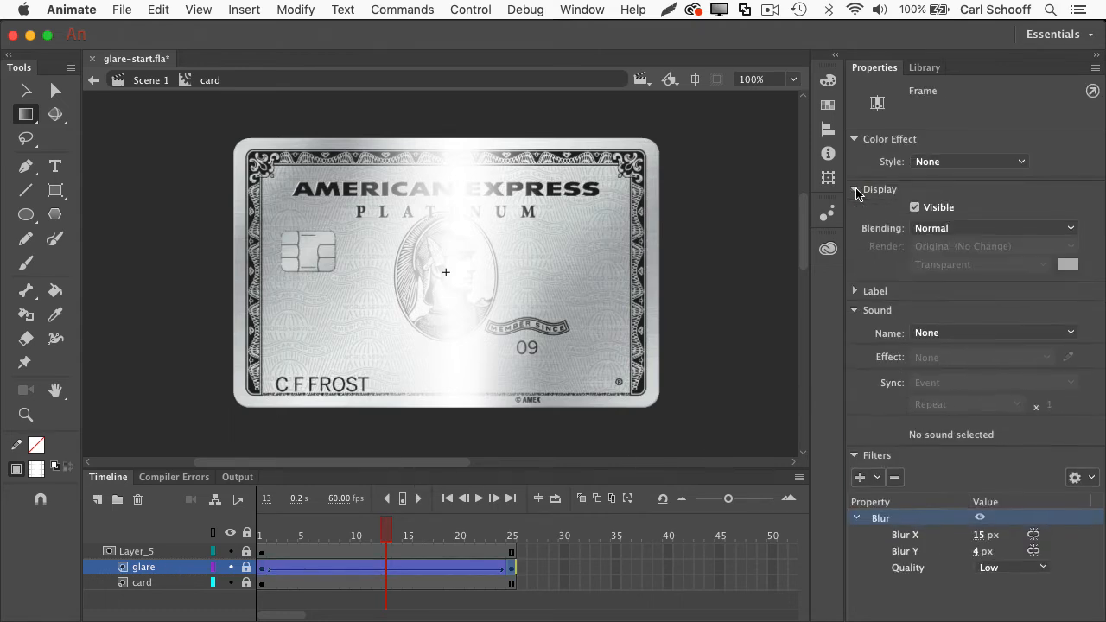
click(1070, 229)
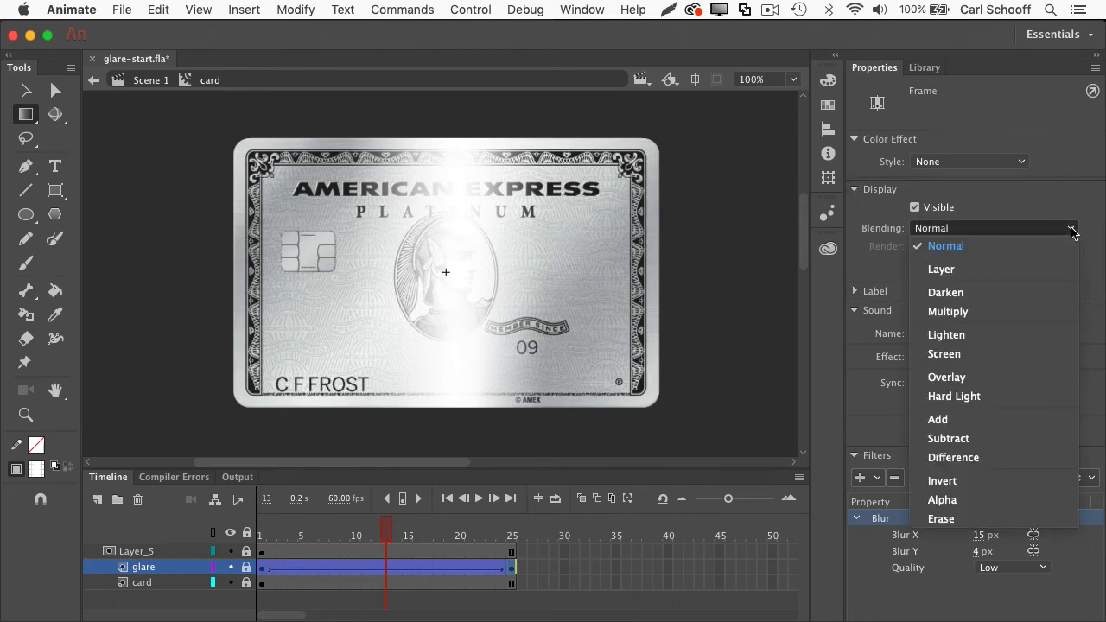
click(998, 381)
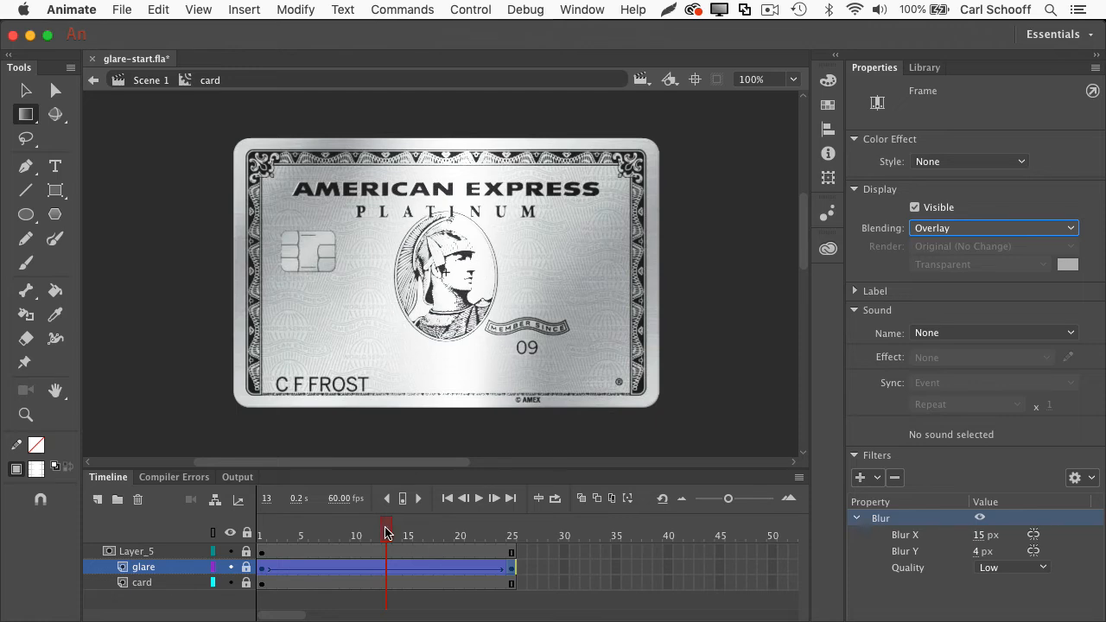
Step: Preview the blended glare through frame 25, test the movie and close the test window
drag(385, 533, 519, 542)
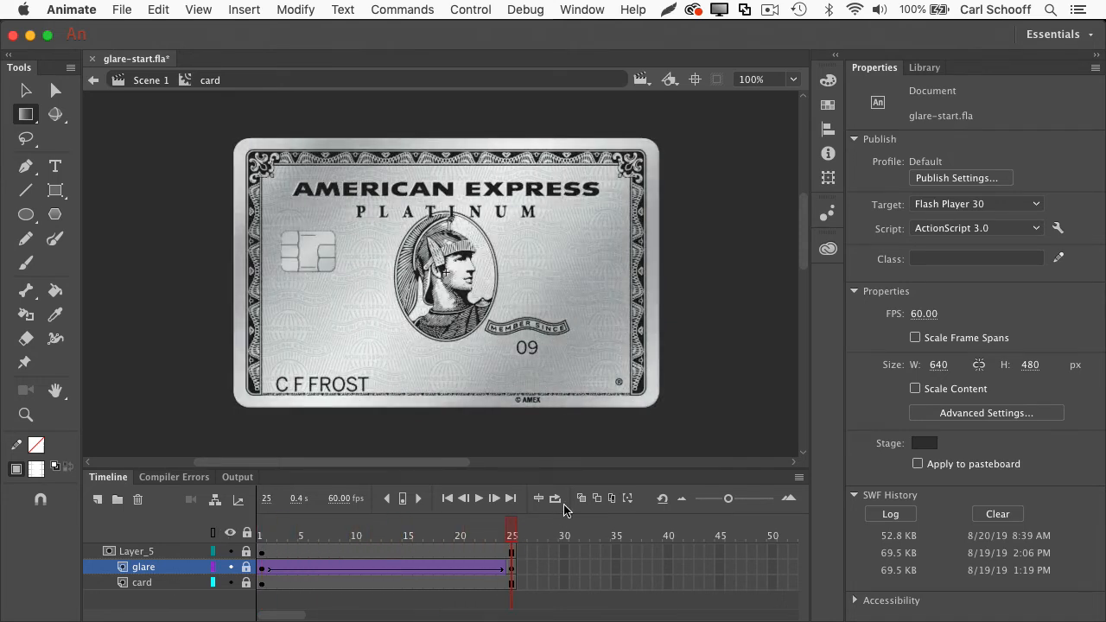
key(super+Return)
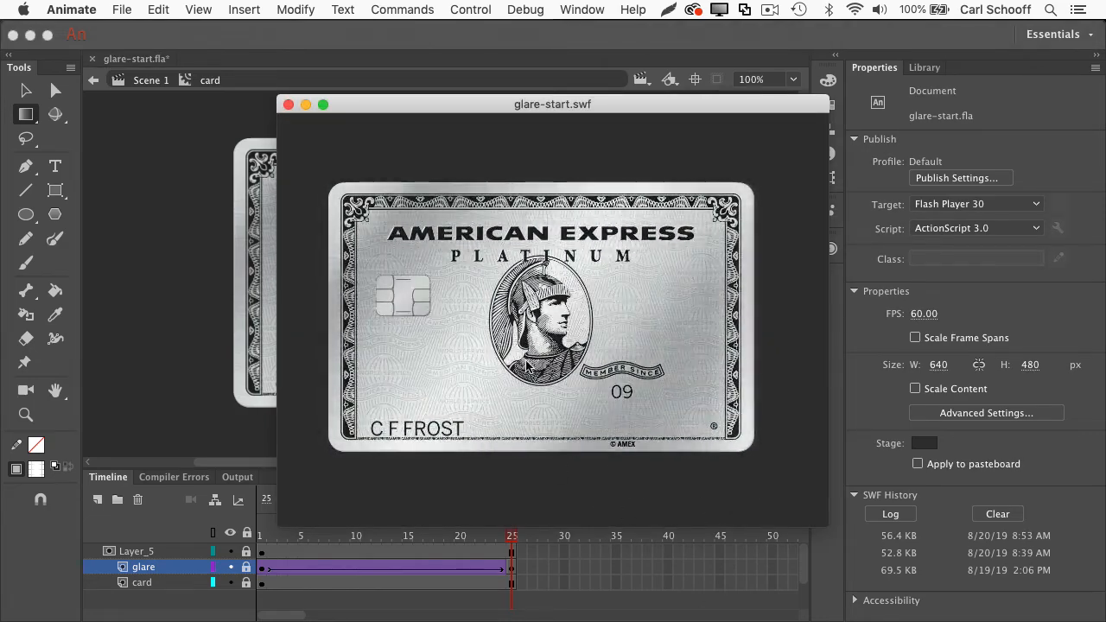
click(289, 104)
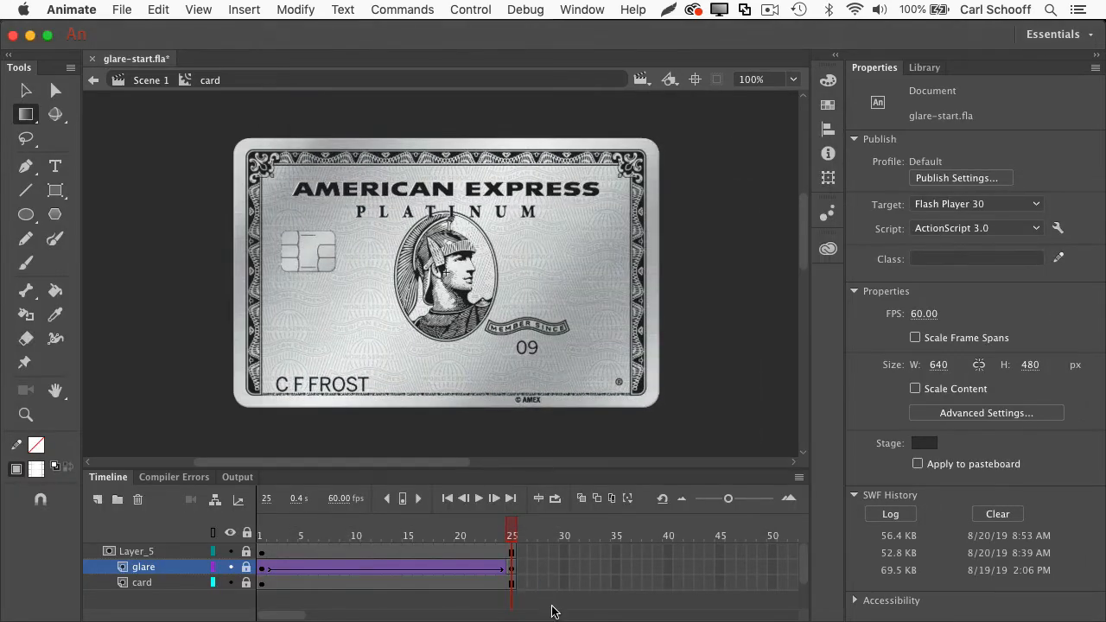
Step: Extend the mask, glare and card layers to frame 60, and test the movie with the added pause
drag(298, 615, 309, 614)
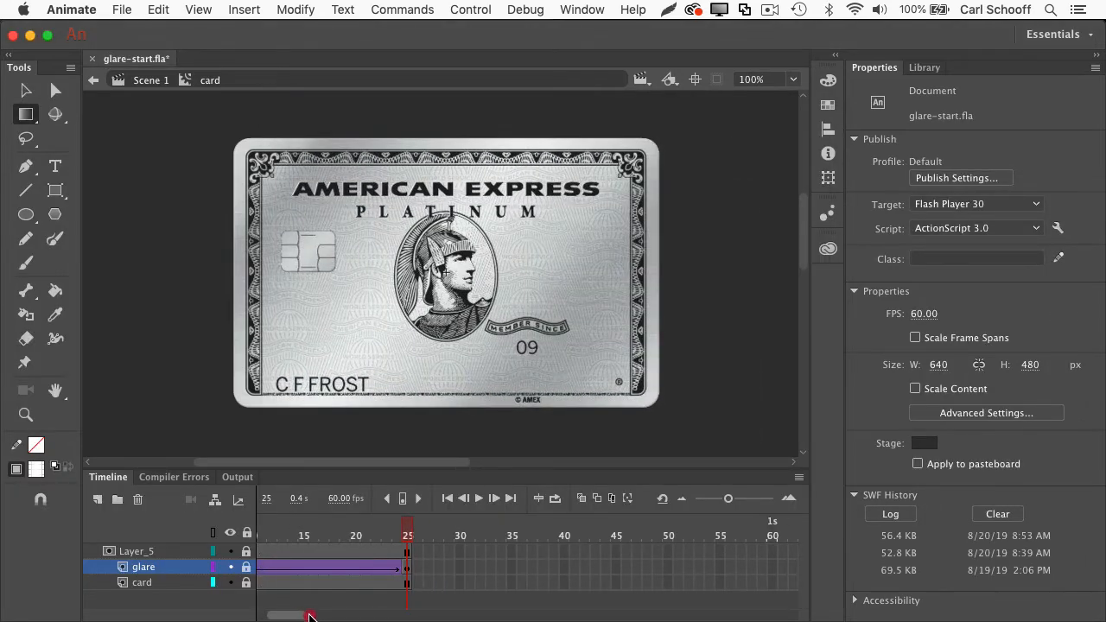
drag(773, 550, 777, 584)
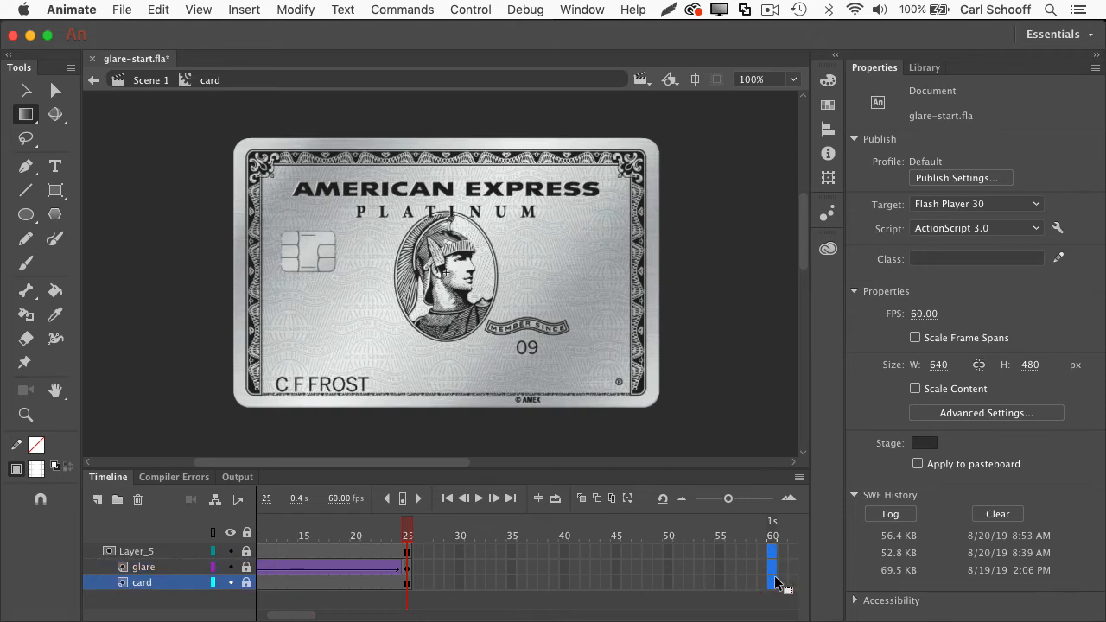
key(F6)
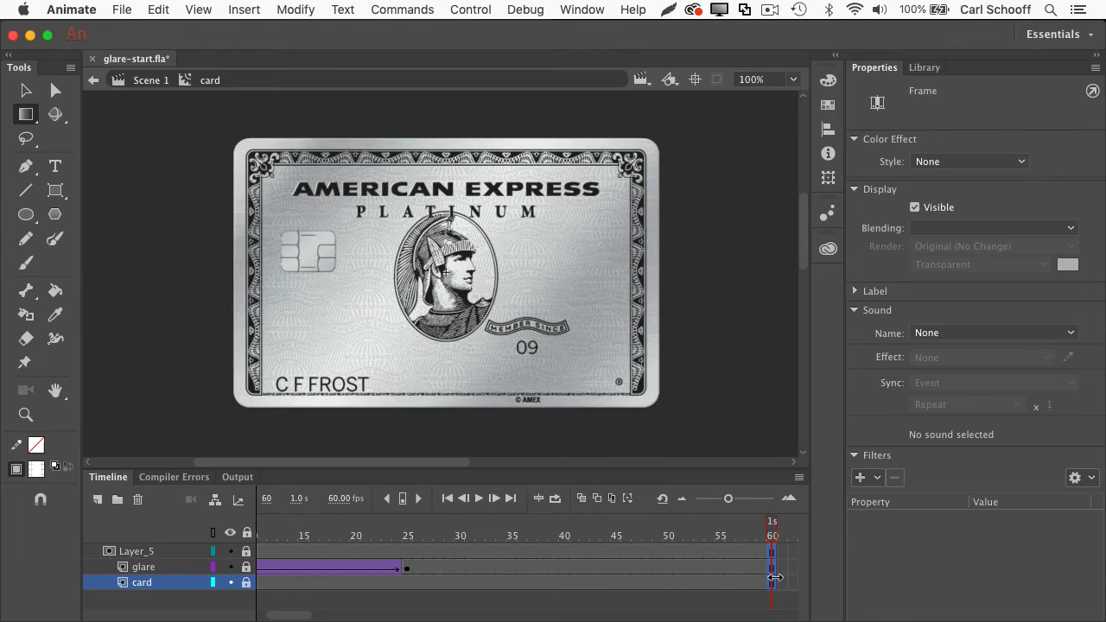
key(super+Return)
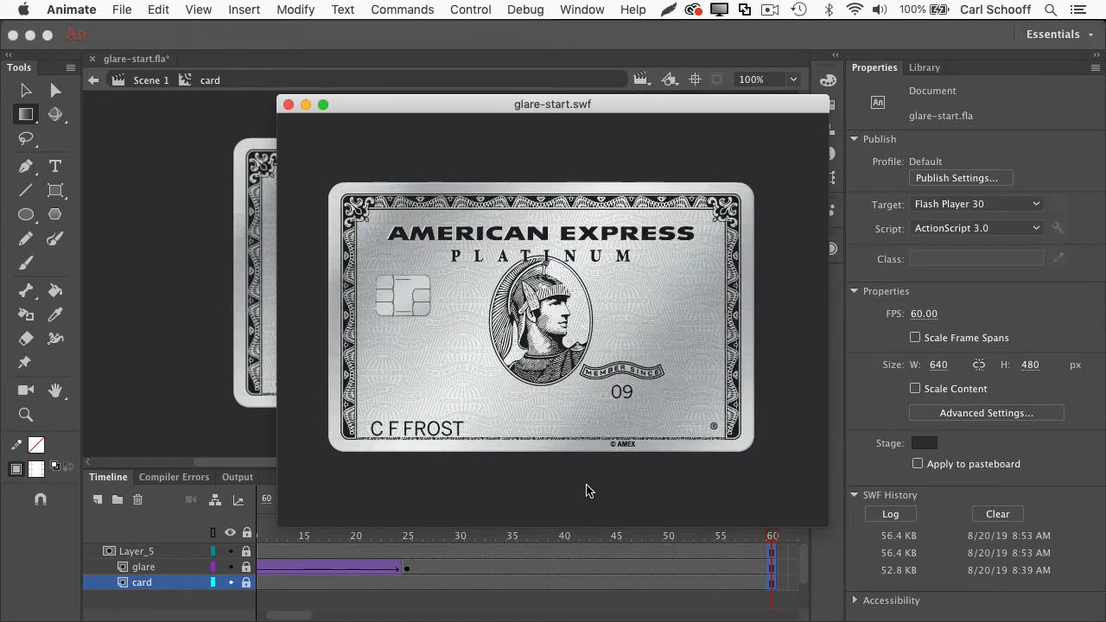
click(289, 105)
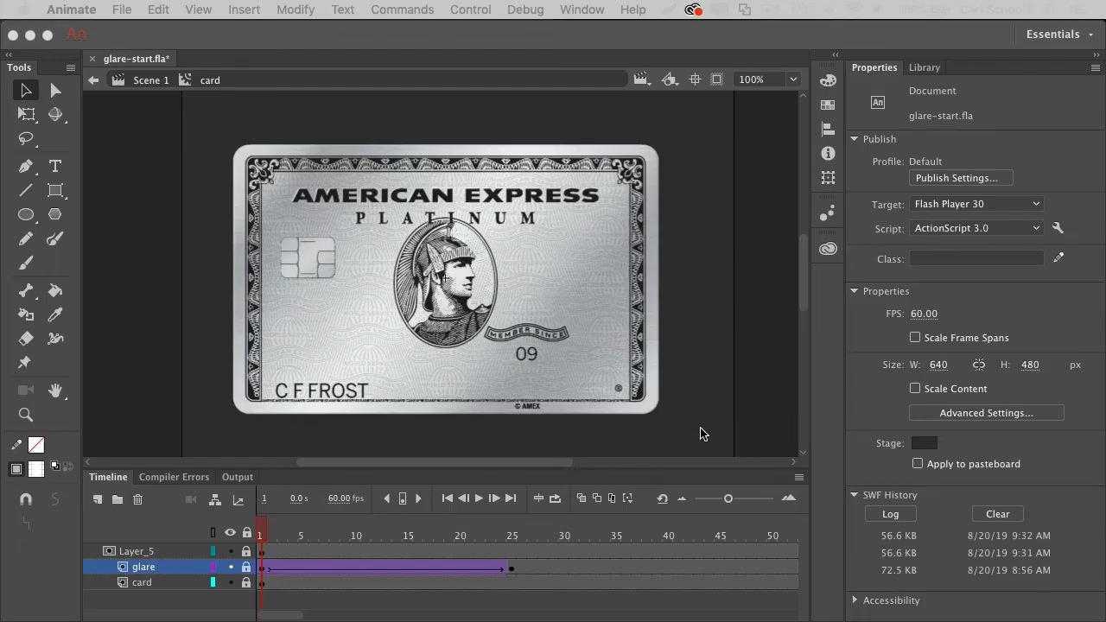
Step: Unlock the mask, glare and card layers and show the whole glare beside the card at frame 1
drag(261, 535, 228, 529)
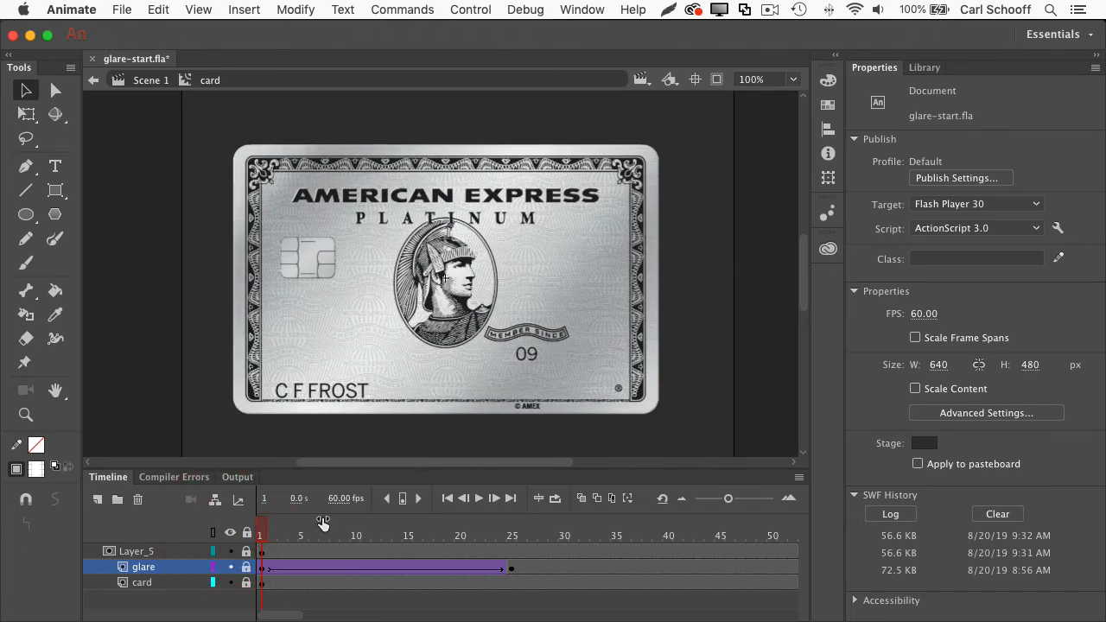
drag(245, 553, 246, 583)
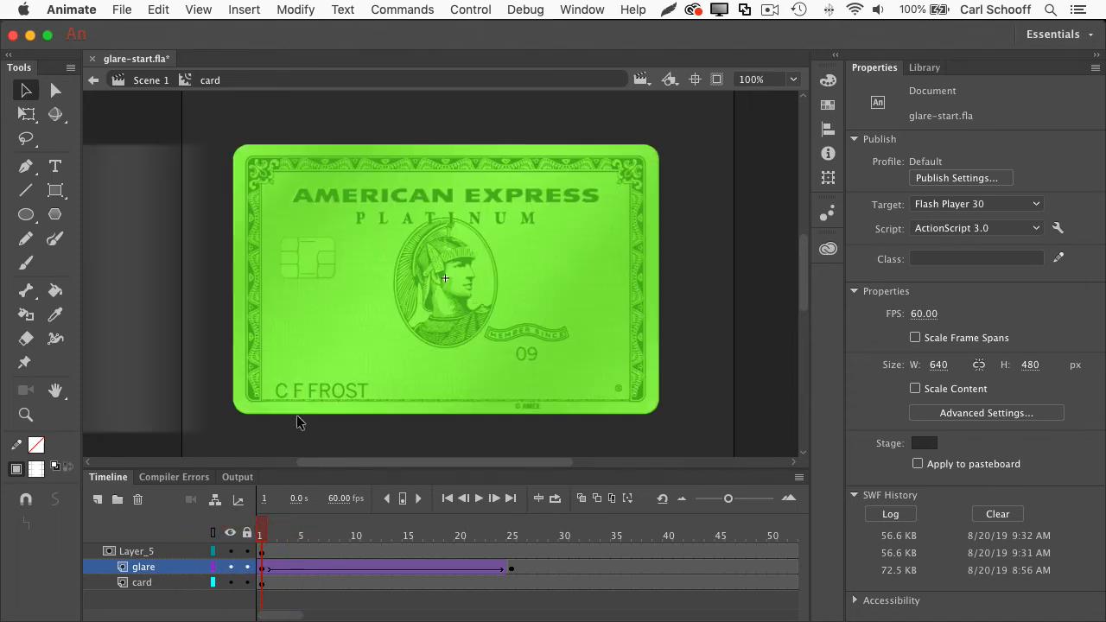
key(super+minus)
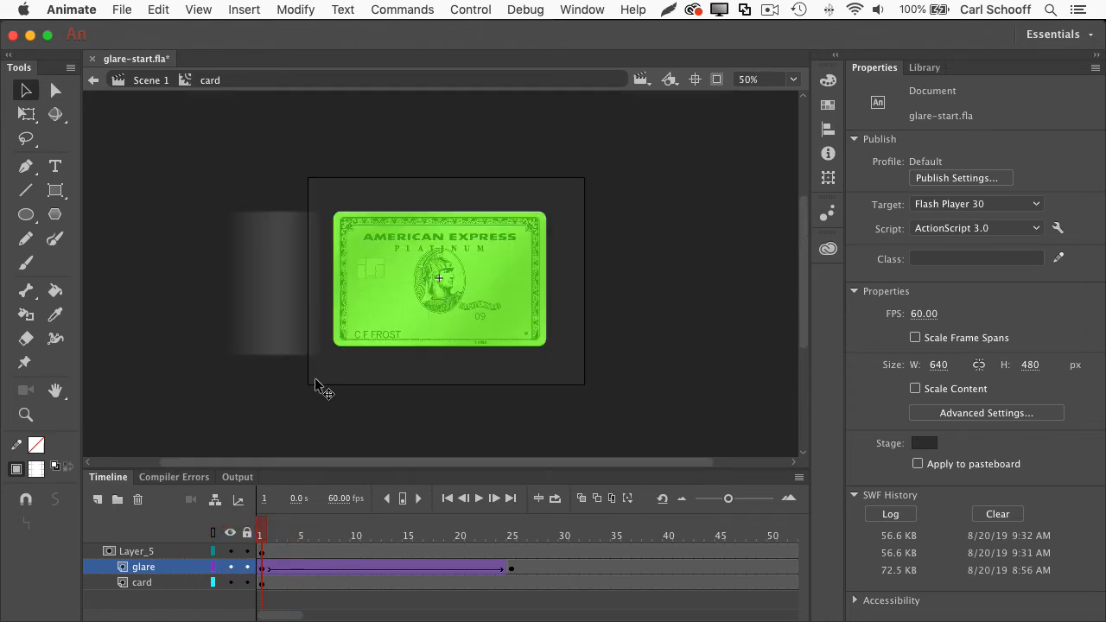
key(super+minus)
key(super+equal)
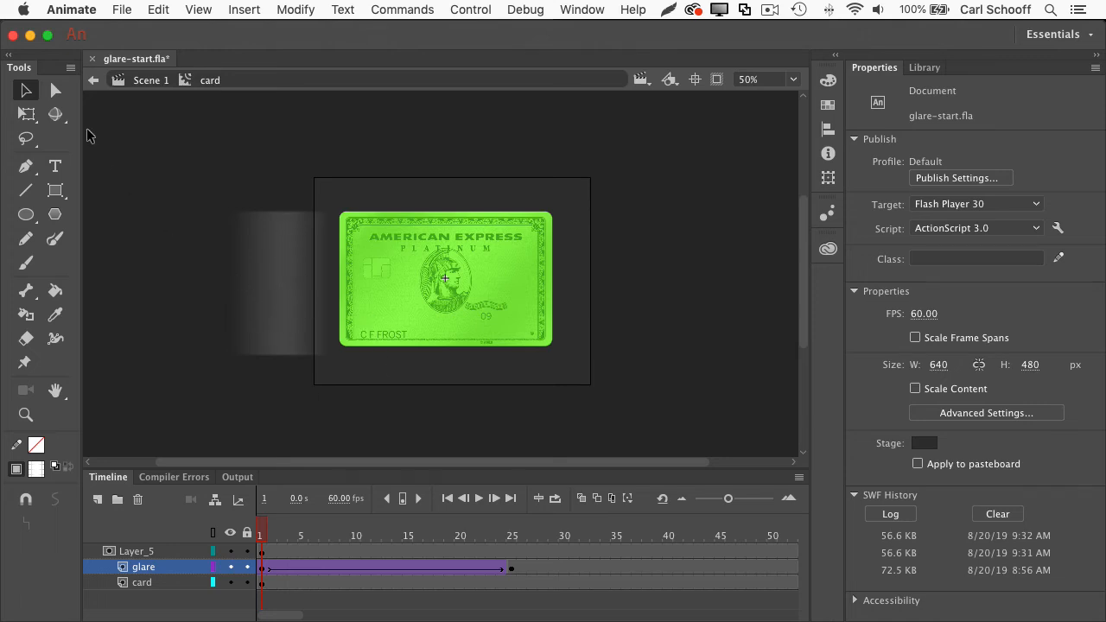
Step: Try to rotate the tweened glare at frame 1 about a transformation point placed above it, and undo the attempt
click(26, 121)
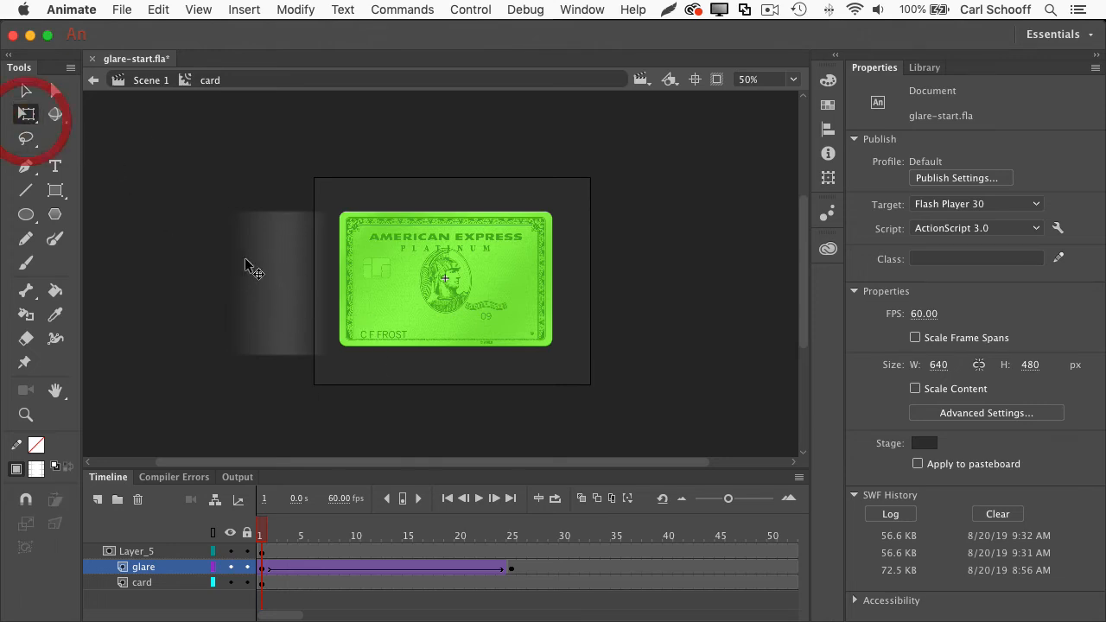
click(283, 294)
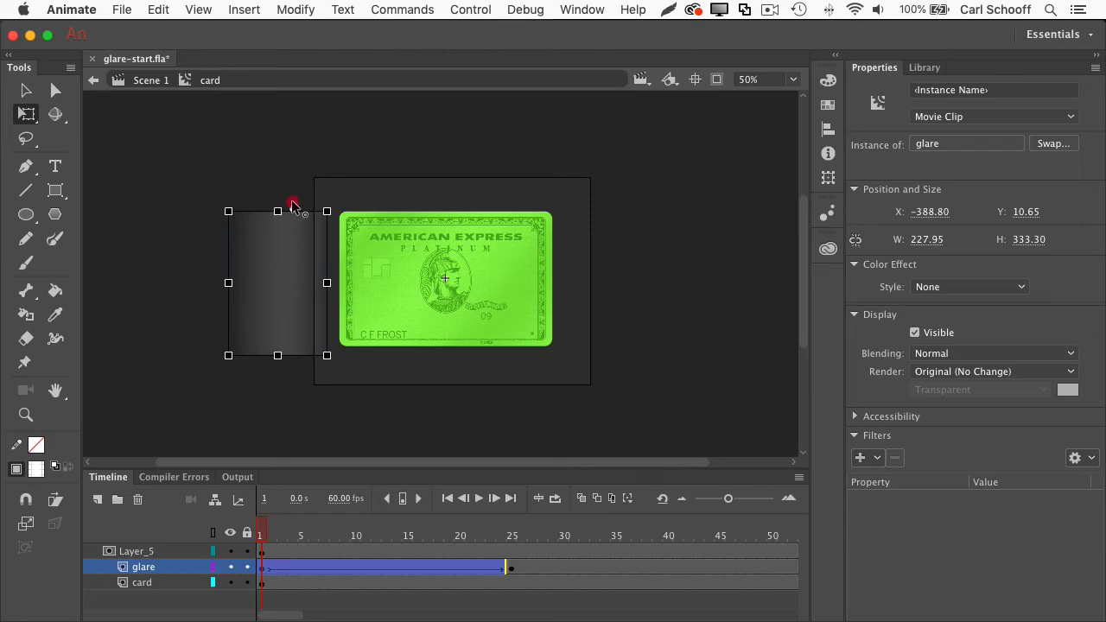
click(278, 144)
drag(230, 360, 176, 340)
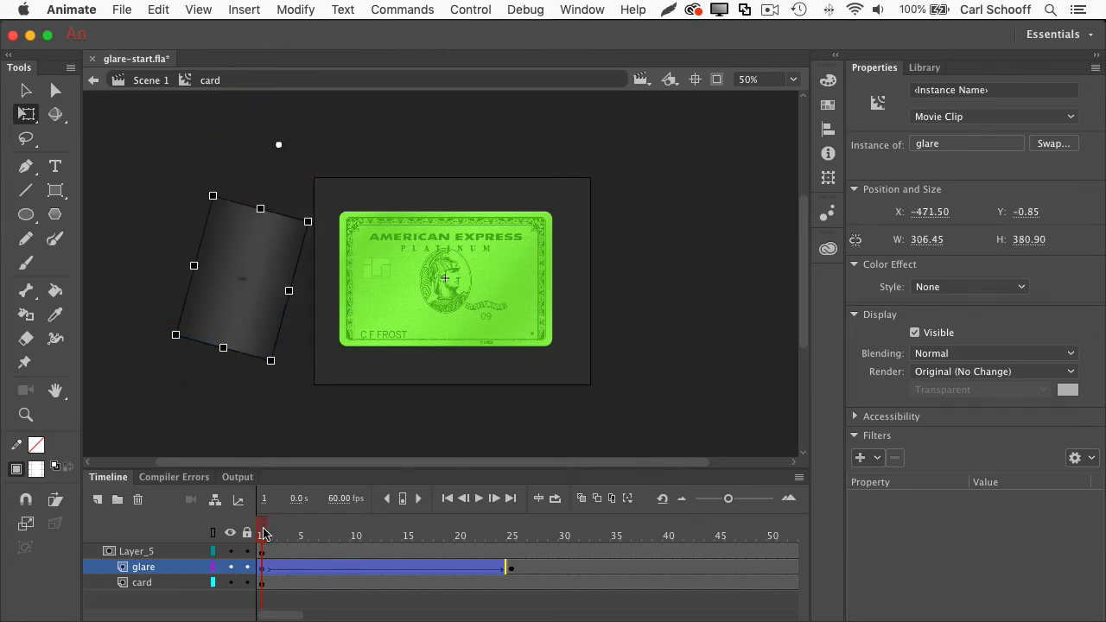
mouse_move(263, 534)
mouse_down()
mouse_move(501, 536)
mouse_move(258, 536)
mouse_up()
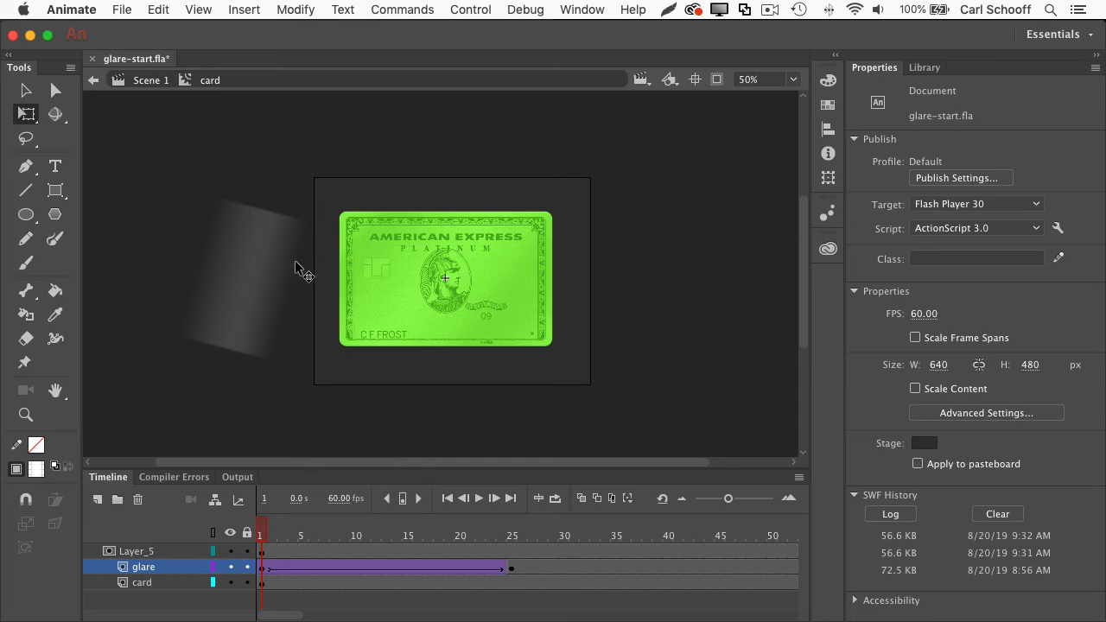
click(250, 251)
key(super+shift+z)
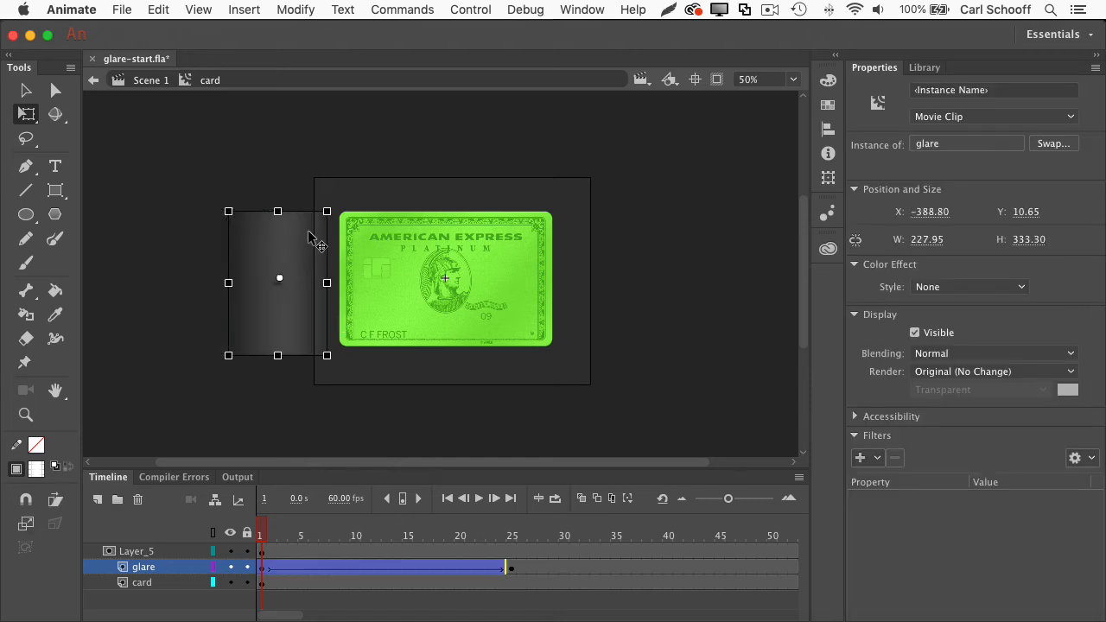
Step: Remove the classic tween from the glare layer and clear its keyframe at frame 25
click(312, 566)
right_click(313, 567)
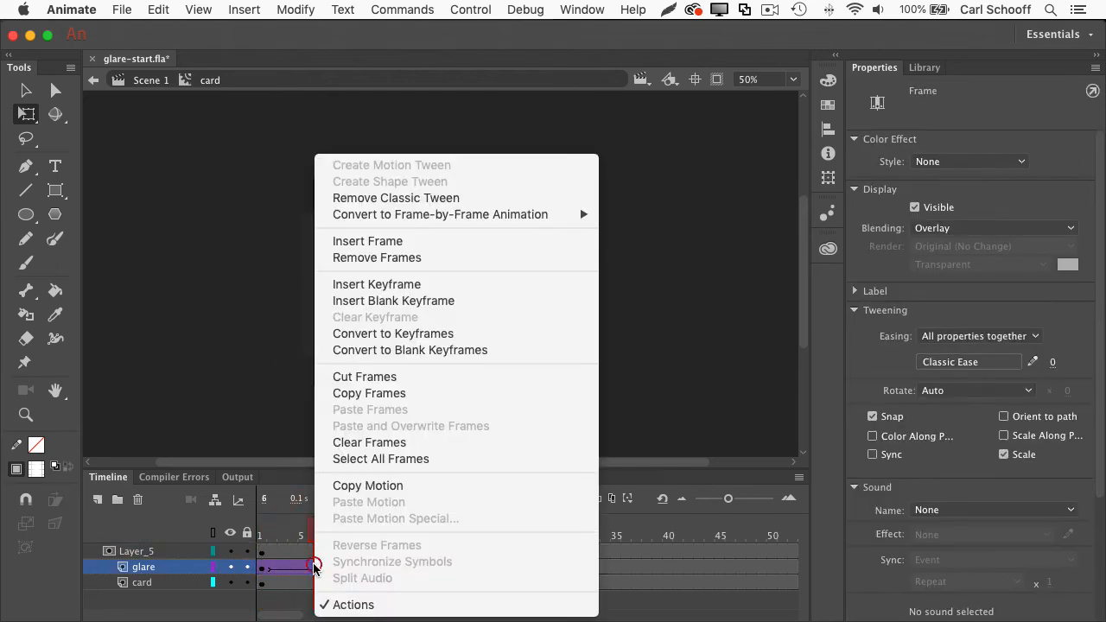
click(406, 198)
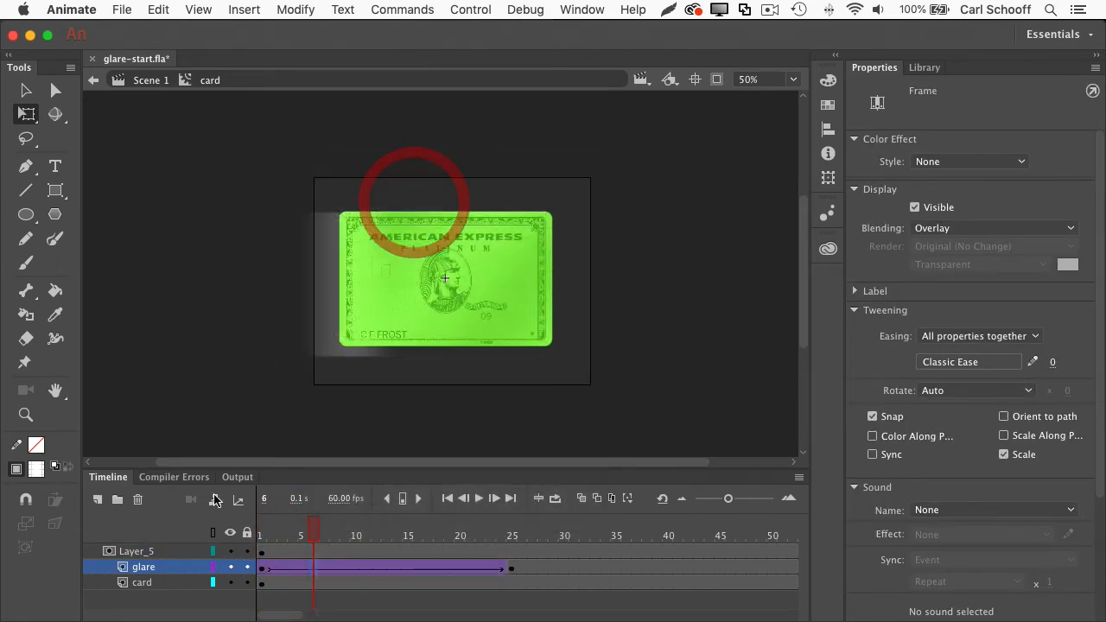
click(510, 570)
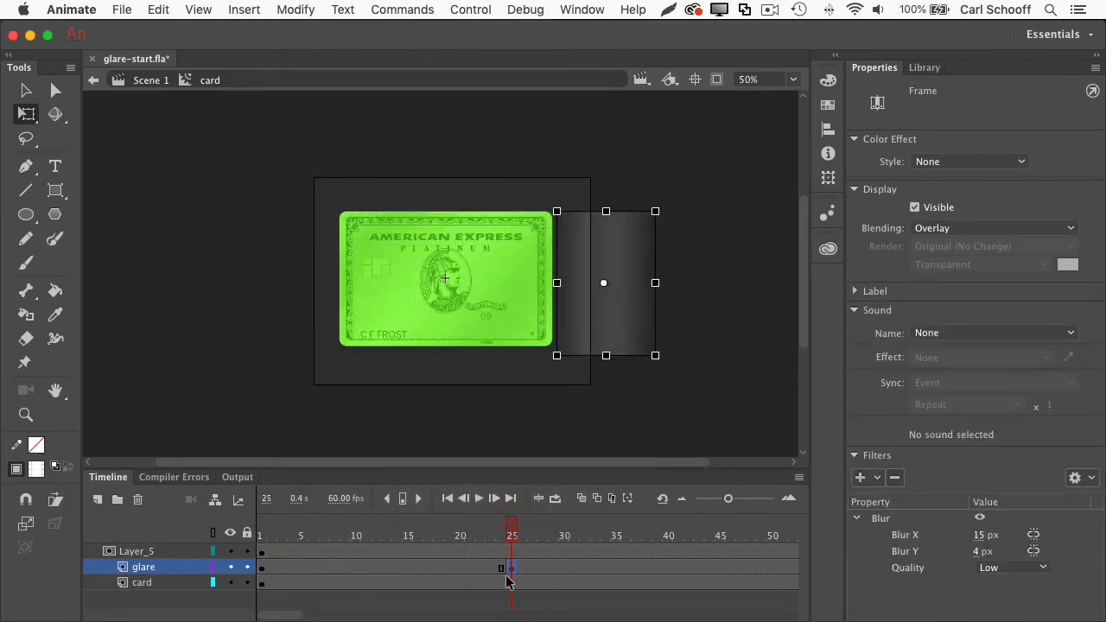
key(shift+F6)
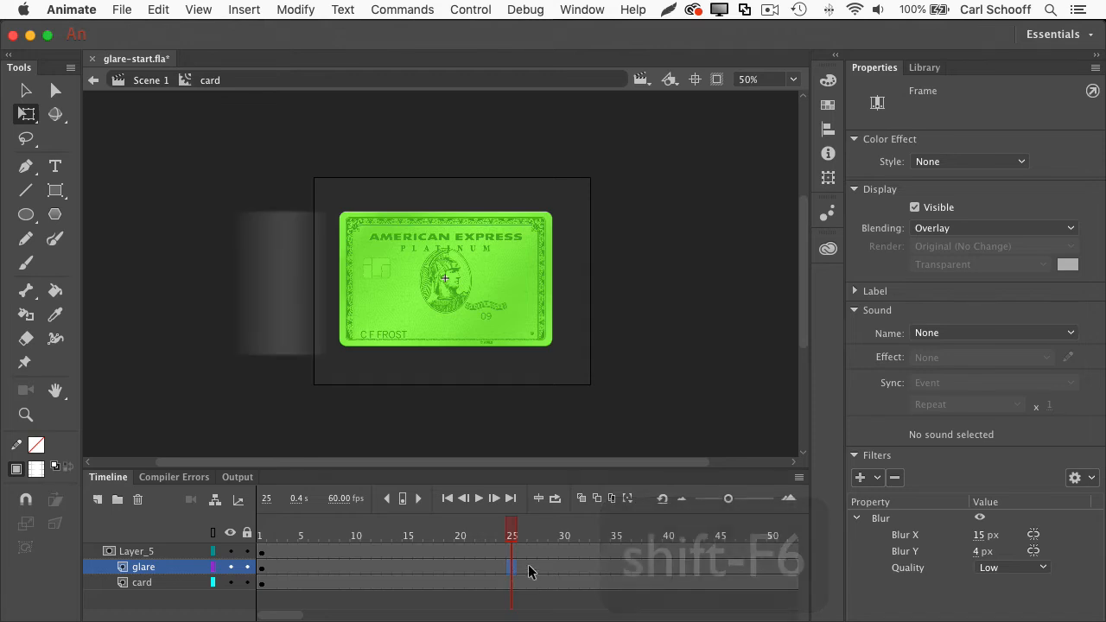
Step: Move the glare's transformation point far above it at frame 1, rotate the glare clockwise and place it just off the card's left edge
click(259, 533)
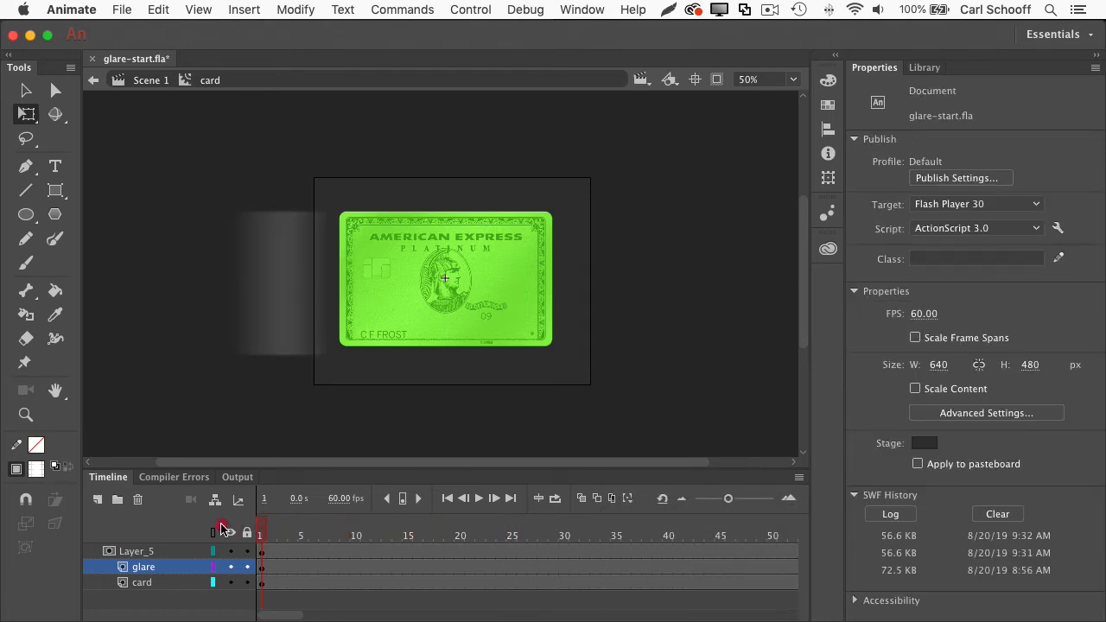
click(288, 302)
drag(380, 284, 402, 418)
click(308, 402)
click(363, 250)
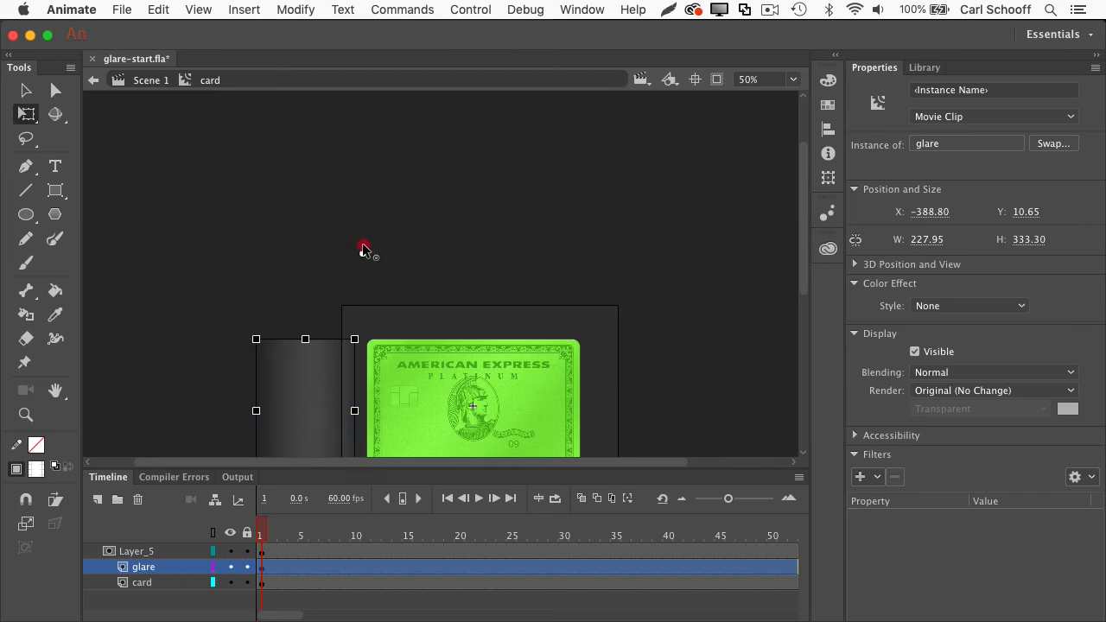
drag(349, 134, 349, 129)
drag(409, 297, 416, 218)
drag(370, 388, 258, 422)
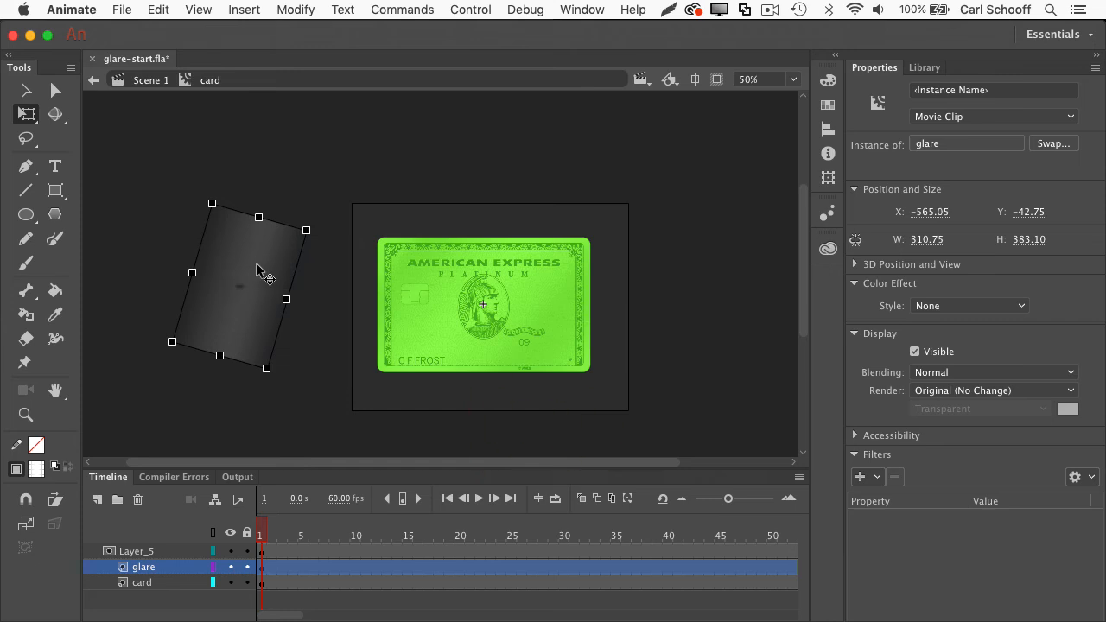
drag(260, 256, 332, 262)
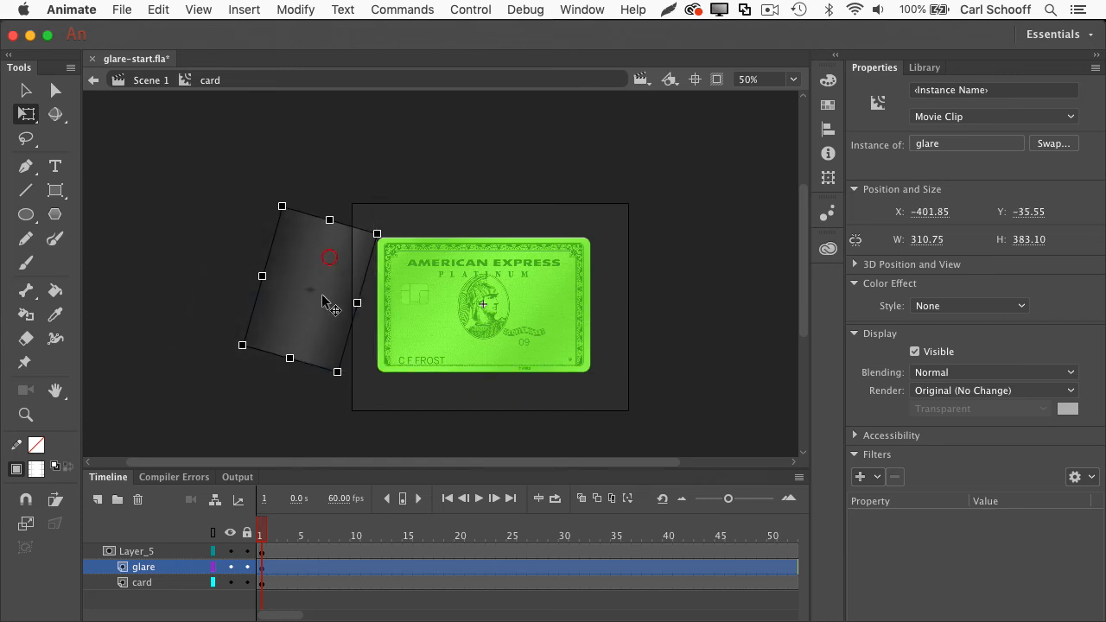
Step: Insert a glare keyframe at frame 25 and rotate the glare counterclockwise about its raised transformation point past the card's right edge
click(515, 567)
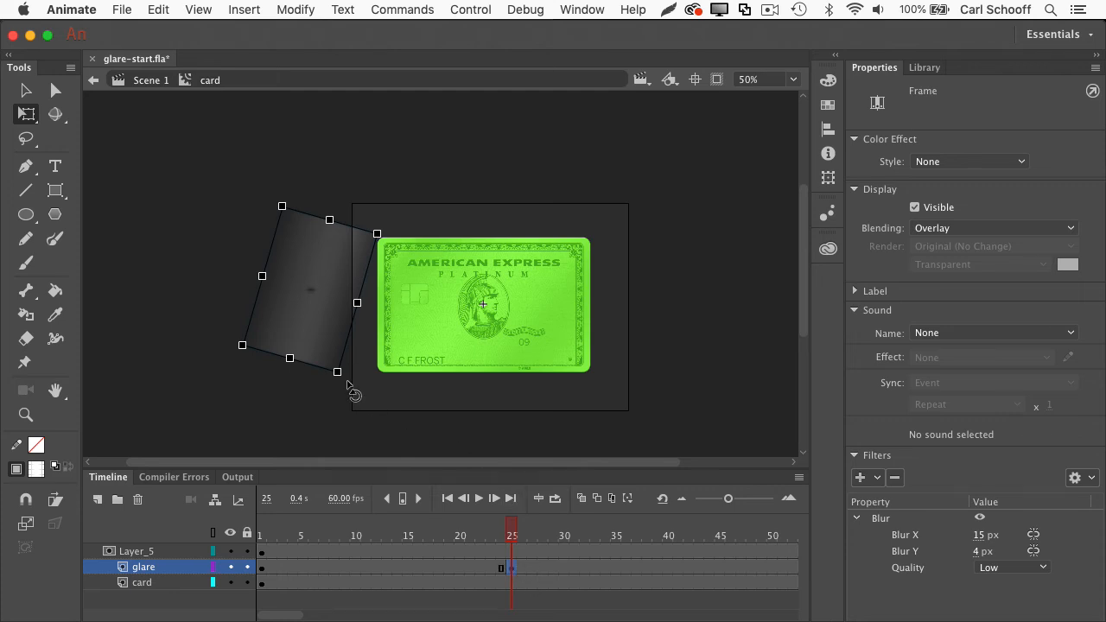
drag(349, 388, 693, 404)
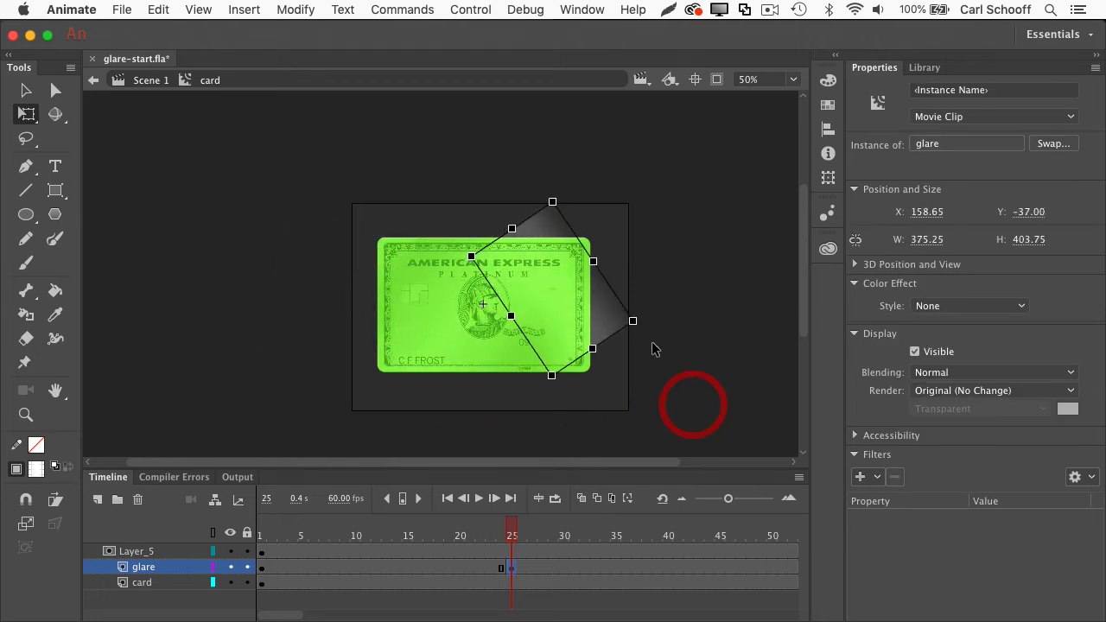
drag(585, 318, 656, 314)
key(super+z)
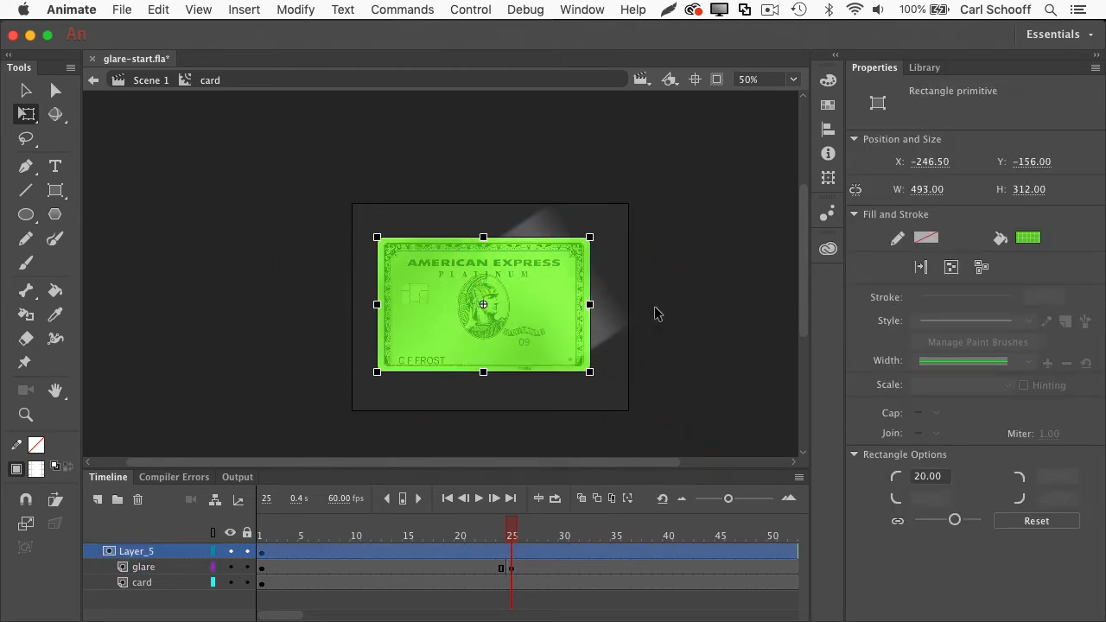
drag(558, 220, 652, 215)
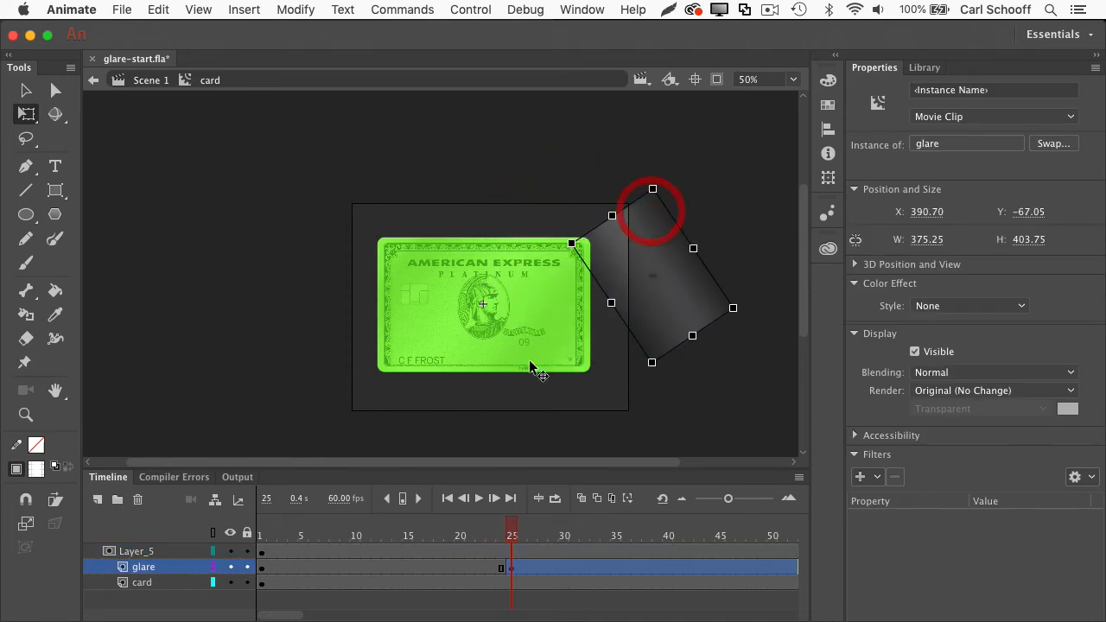
Step: Create a classic tween between the glare layer's keyframes at frames 1 and 25 and scrub through the motion
click(381, 570)
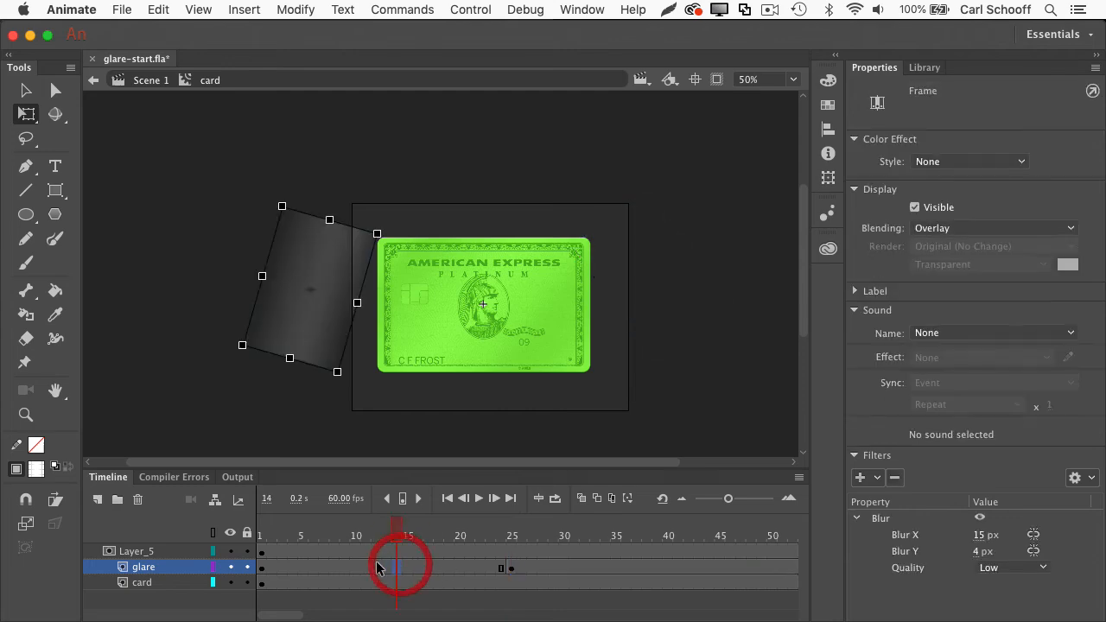
right_click(378, 568)
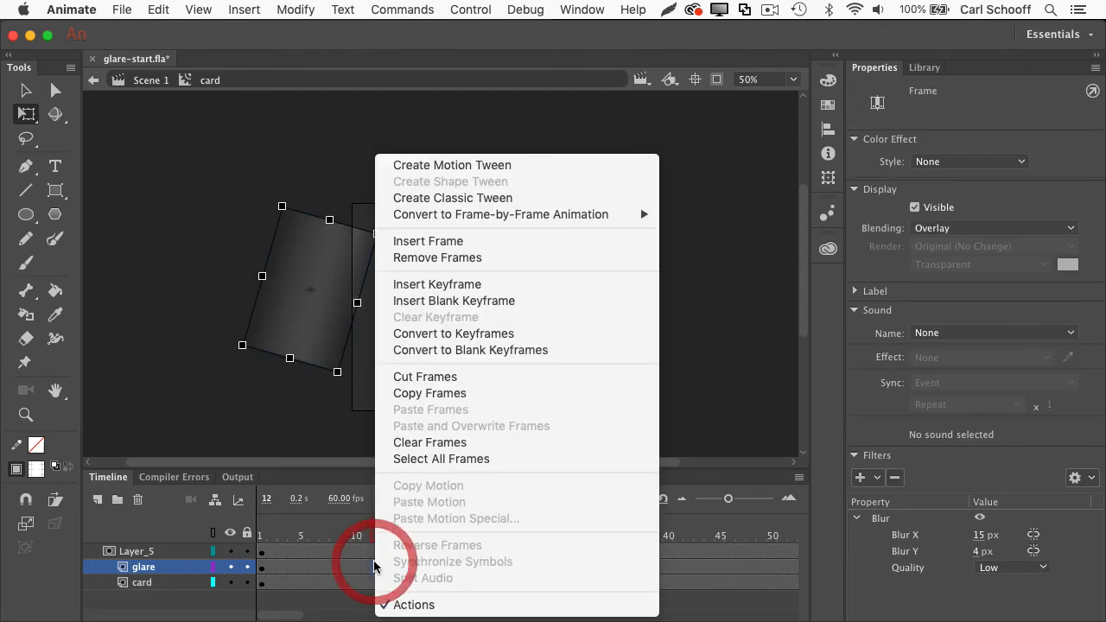
click(493, 199)
drag(376, 529, 227, 531)
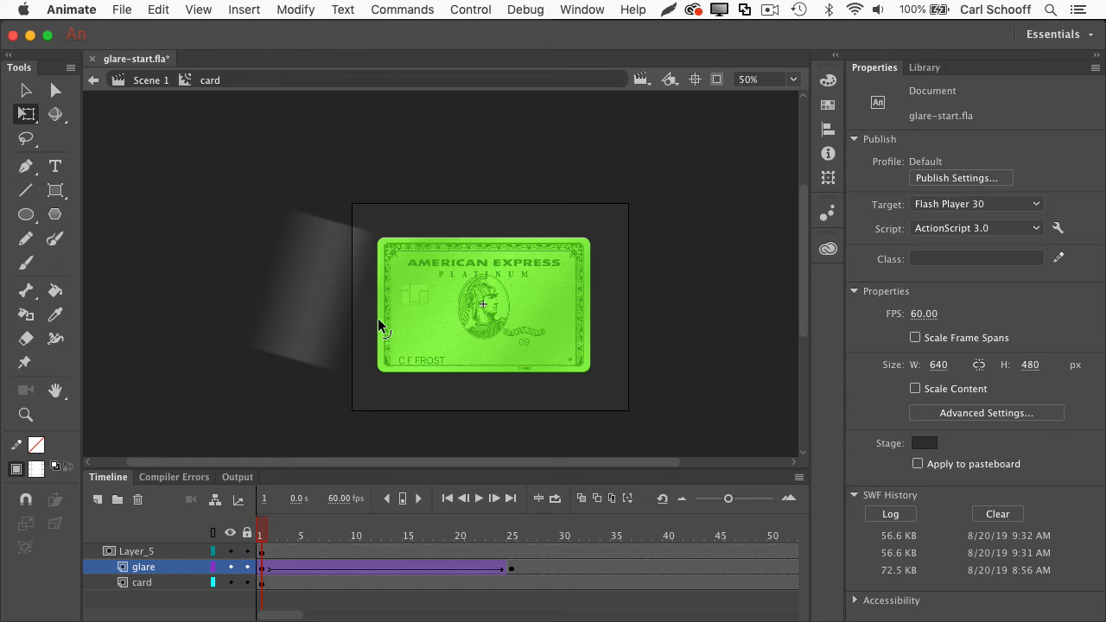
Step: Lock the mask, glare and card layers to preview the masked glare, and test the movie
drag(249, 553, 248, 584)
click(276, 536)
drag(276, 536, 396, 538)
key(super+Return)
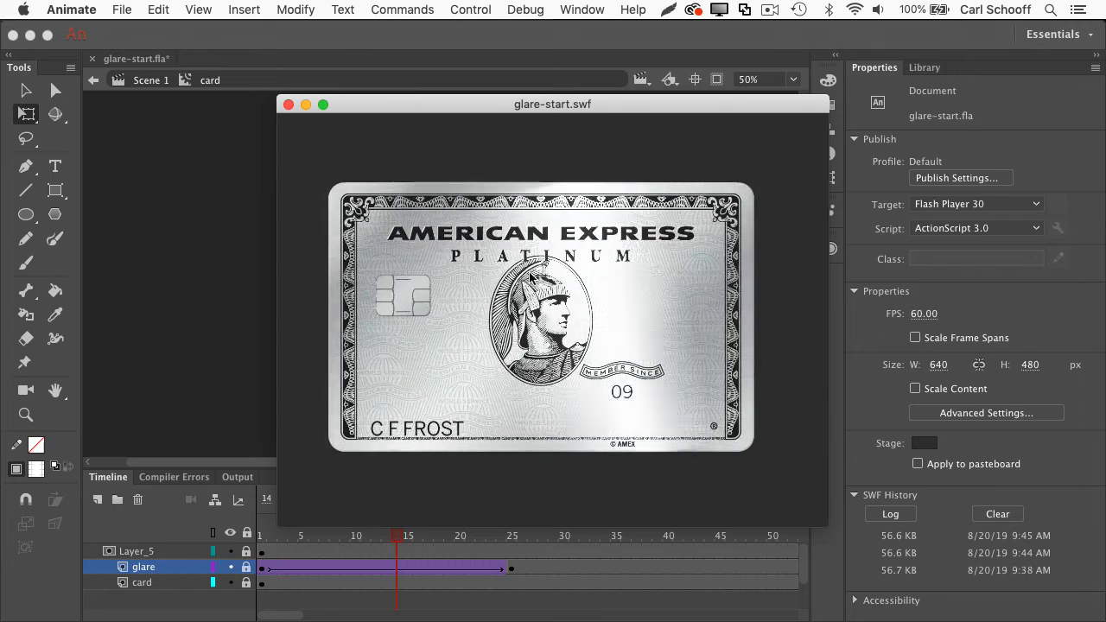
click(288, 105)
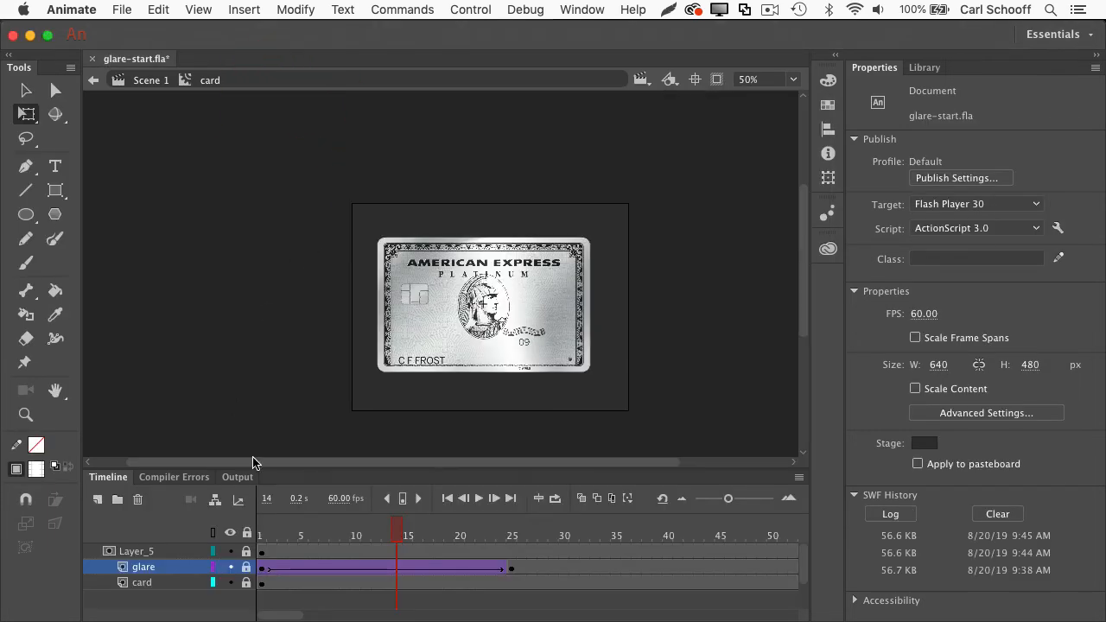
Step: Return to Scene 1 at 100% magnification and create a motion tween for the card on Layer_1
click(151, 81)
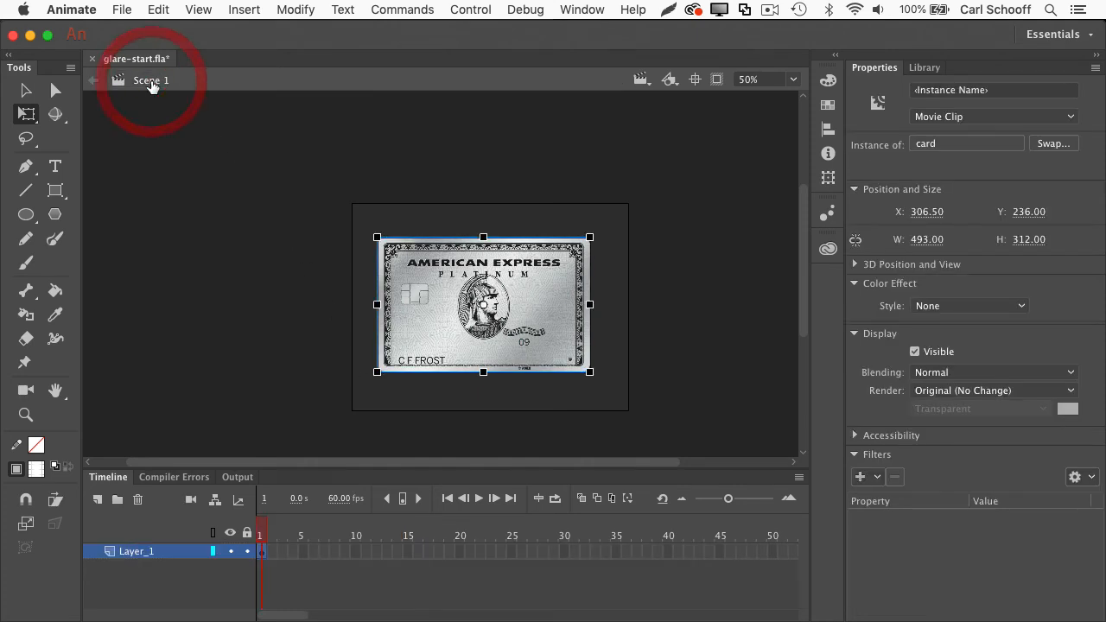
key(super+1)
key(v)
click(774, 385)
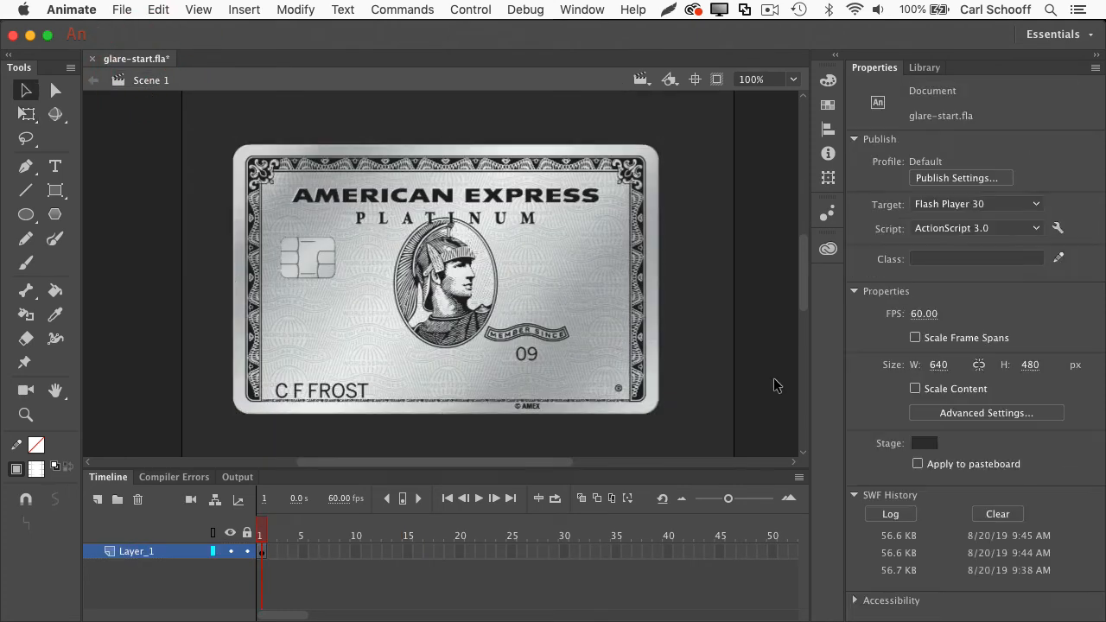
right_click(262, 558)
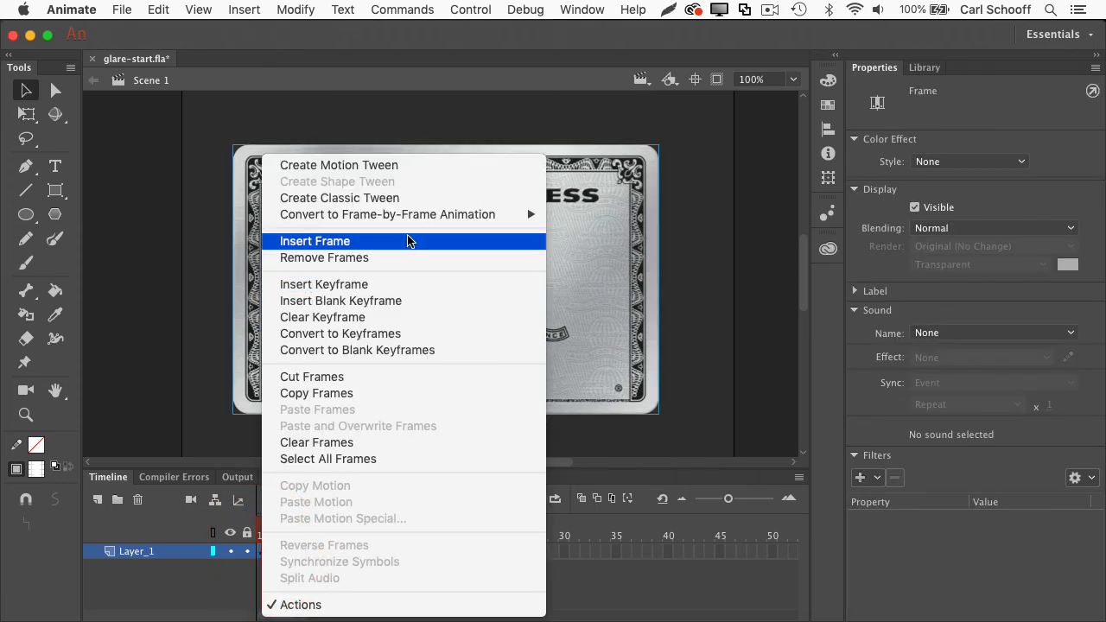
click(415, 165)
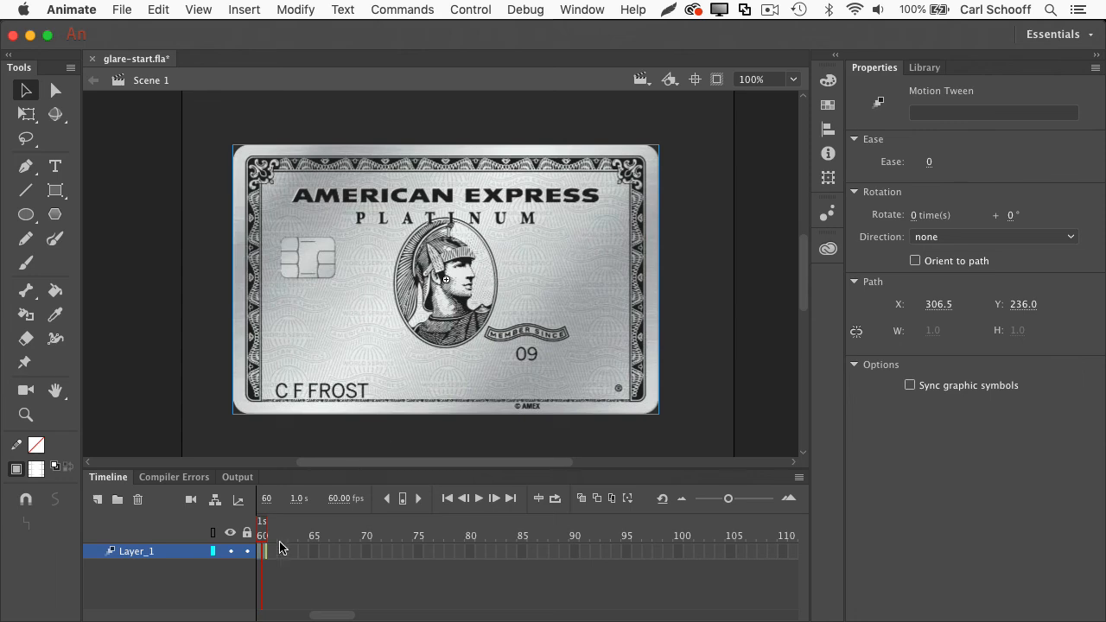
drag(328, 615, 247, 594)
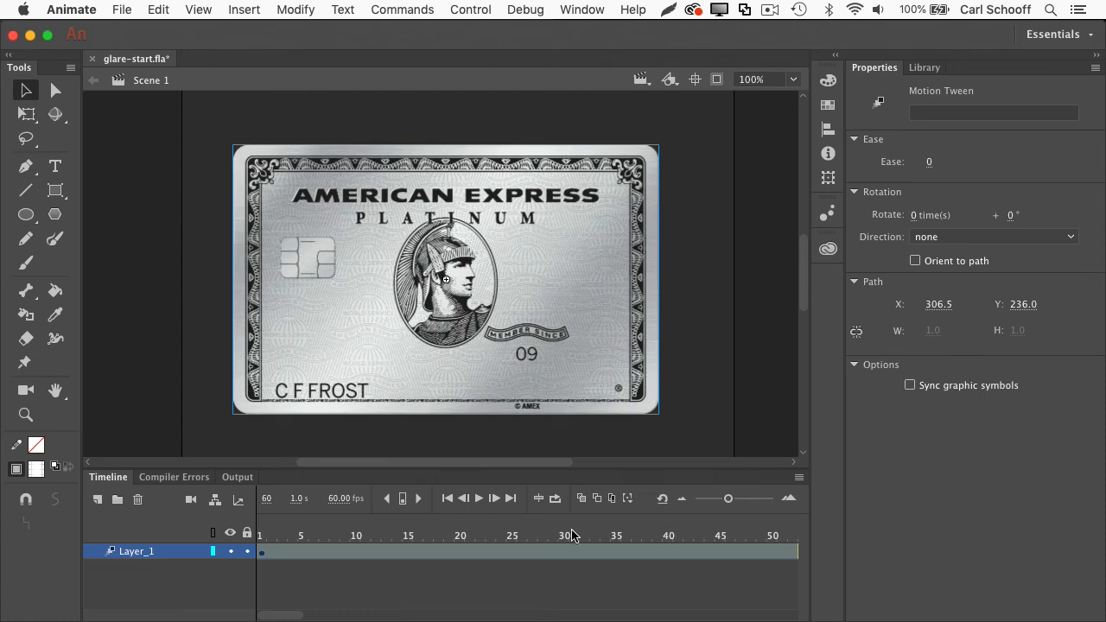
Step: At frame 15, tilt the card with the 3D Rotation tool to about -15.6° in X, 10.2° in Y and 1.3° in Z
drag(273, 530, 406, 533)
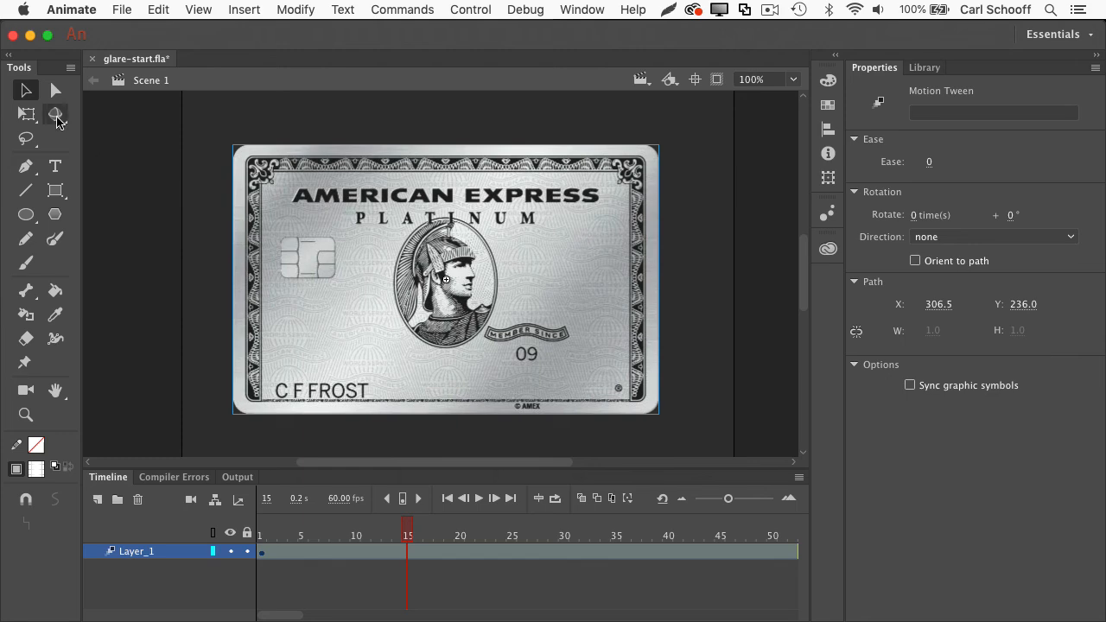
click(55, 114)
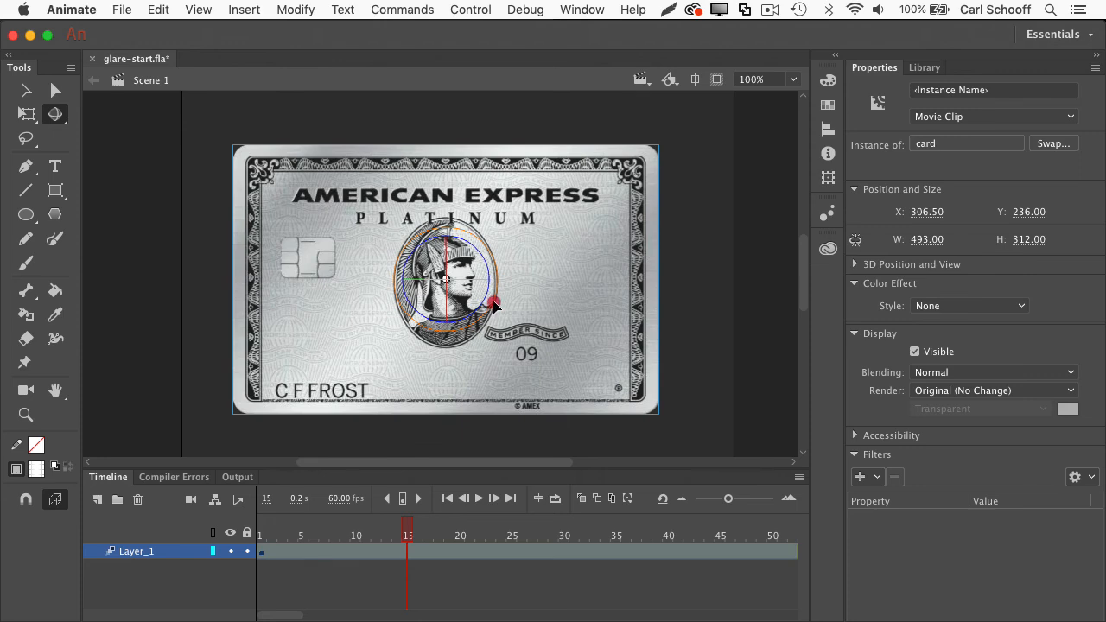
drag(493, 304, 473, 324)
key(super+z)
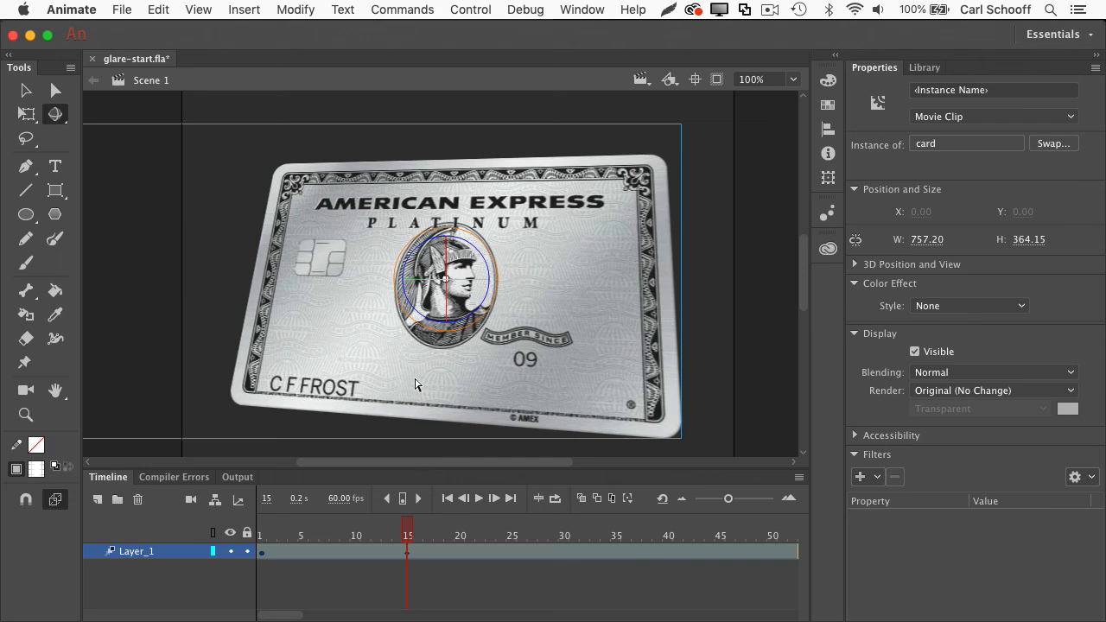
Step: At frame 25, remove the card's transform so its 3D rotation is reset to 0° on all axes
click(511, 550)
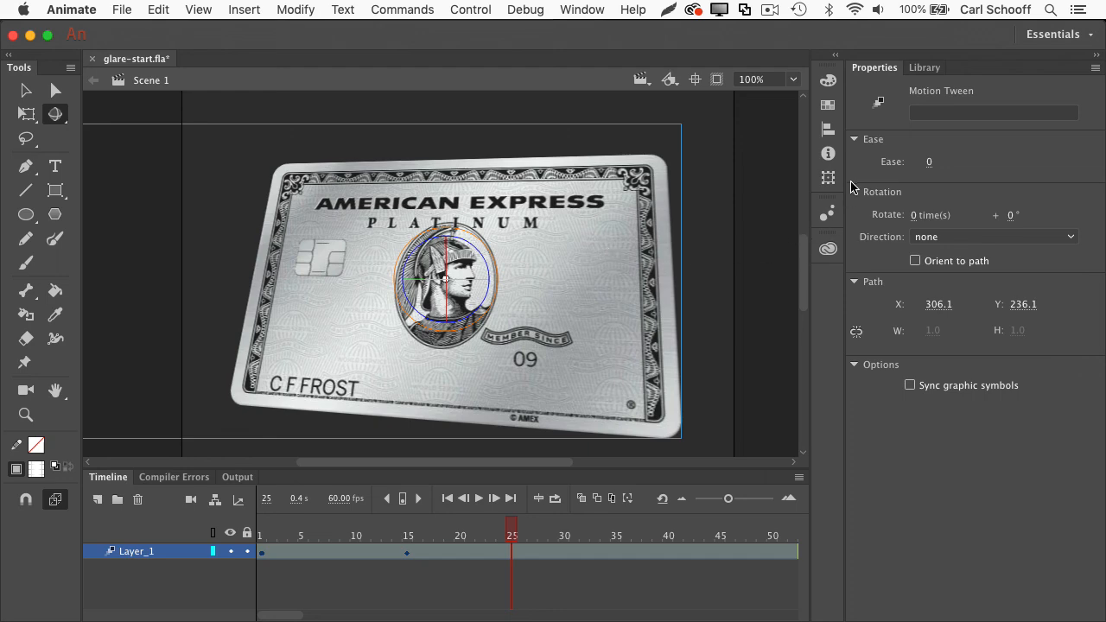
click(829, 178)
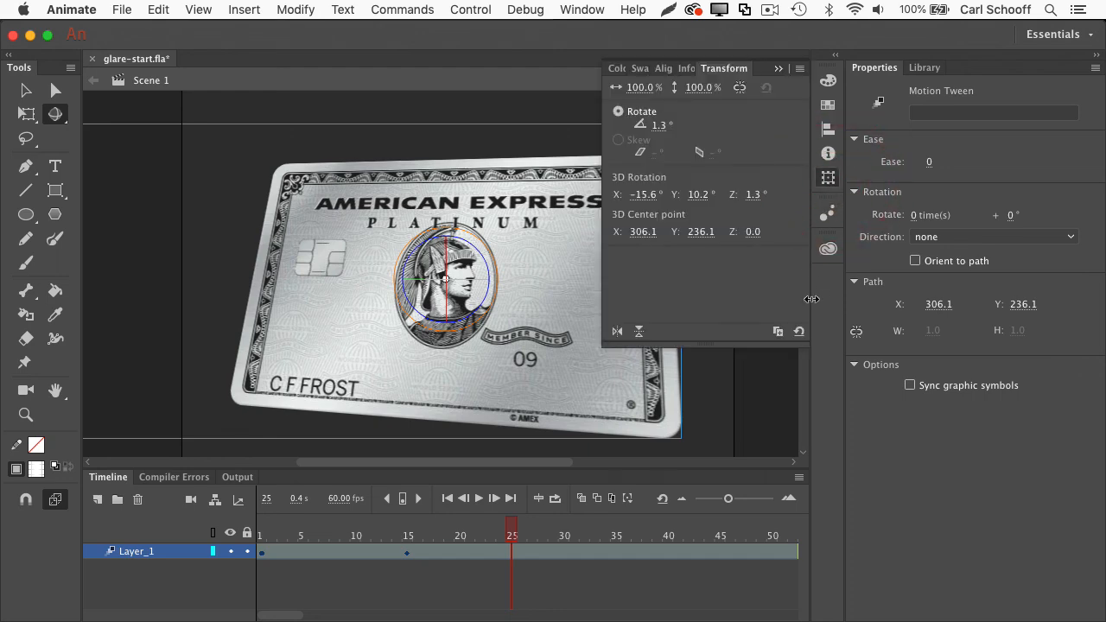
click(803, 336)
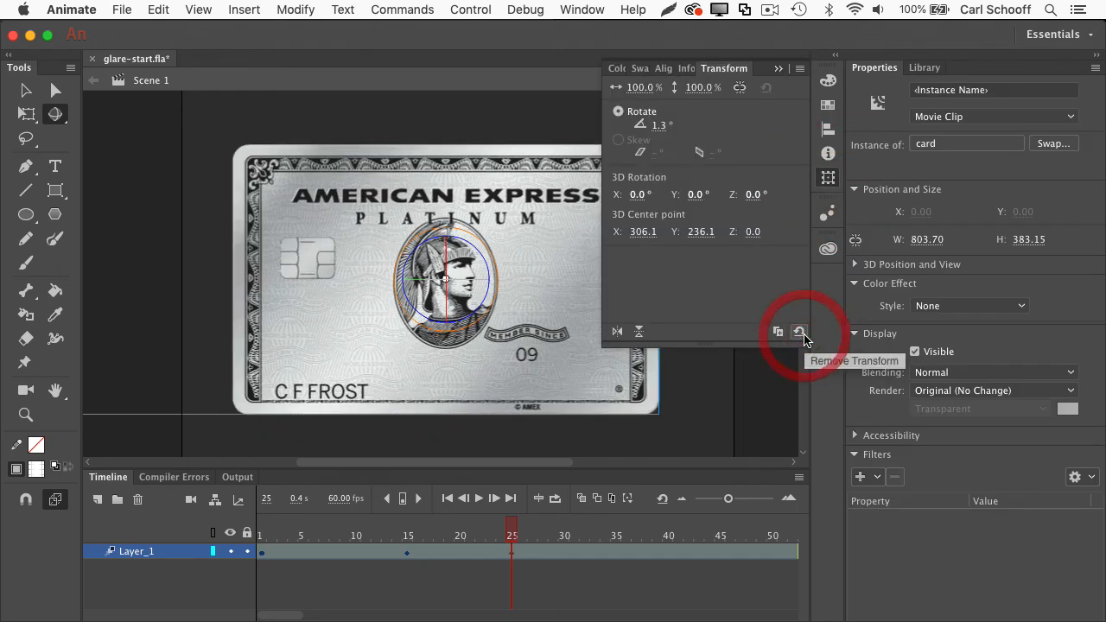
Step: Scrub the card's 3D motion tween back to frame 15 and test the movie
click(774, 388)
drag(498, 531, 408, 525)
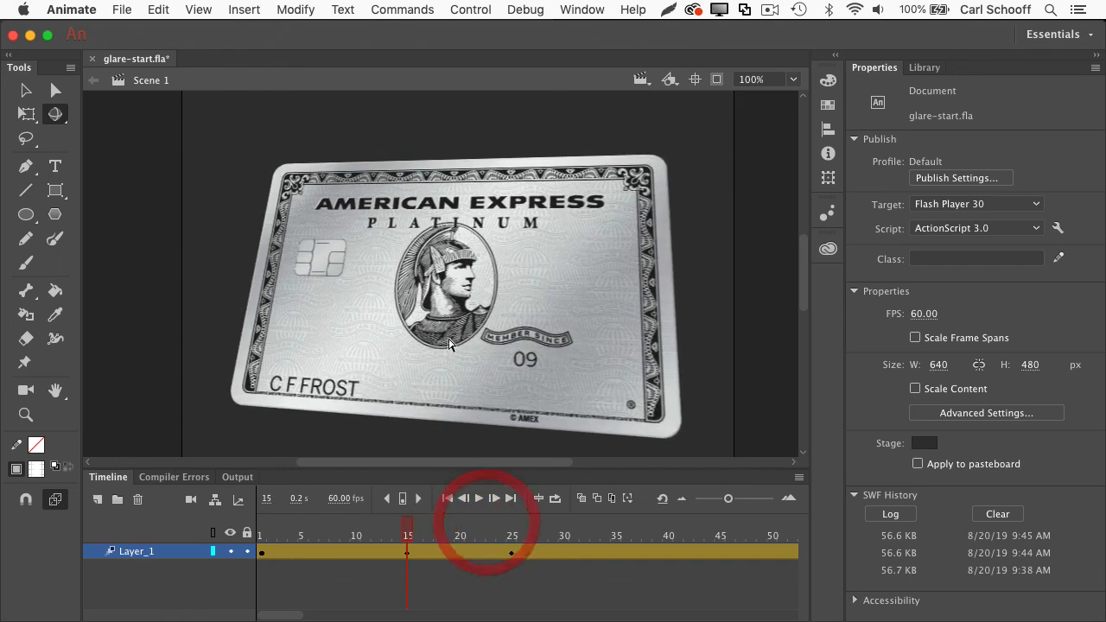
key(super+Return)
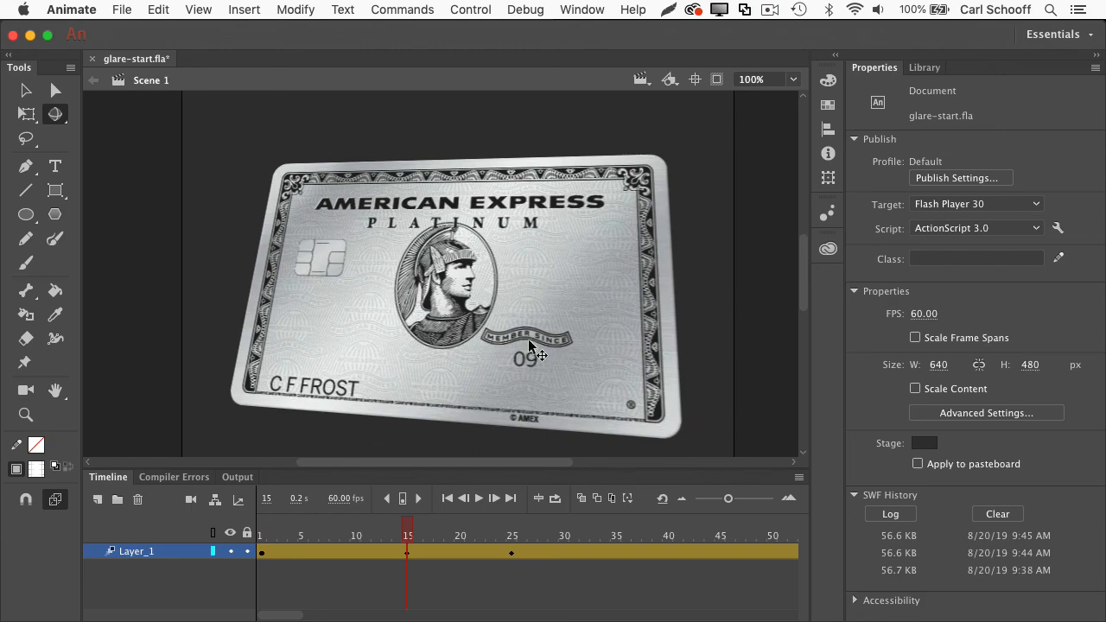